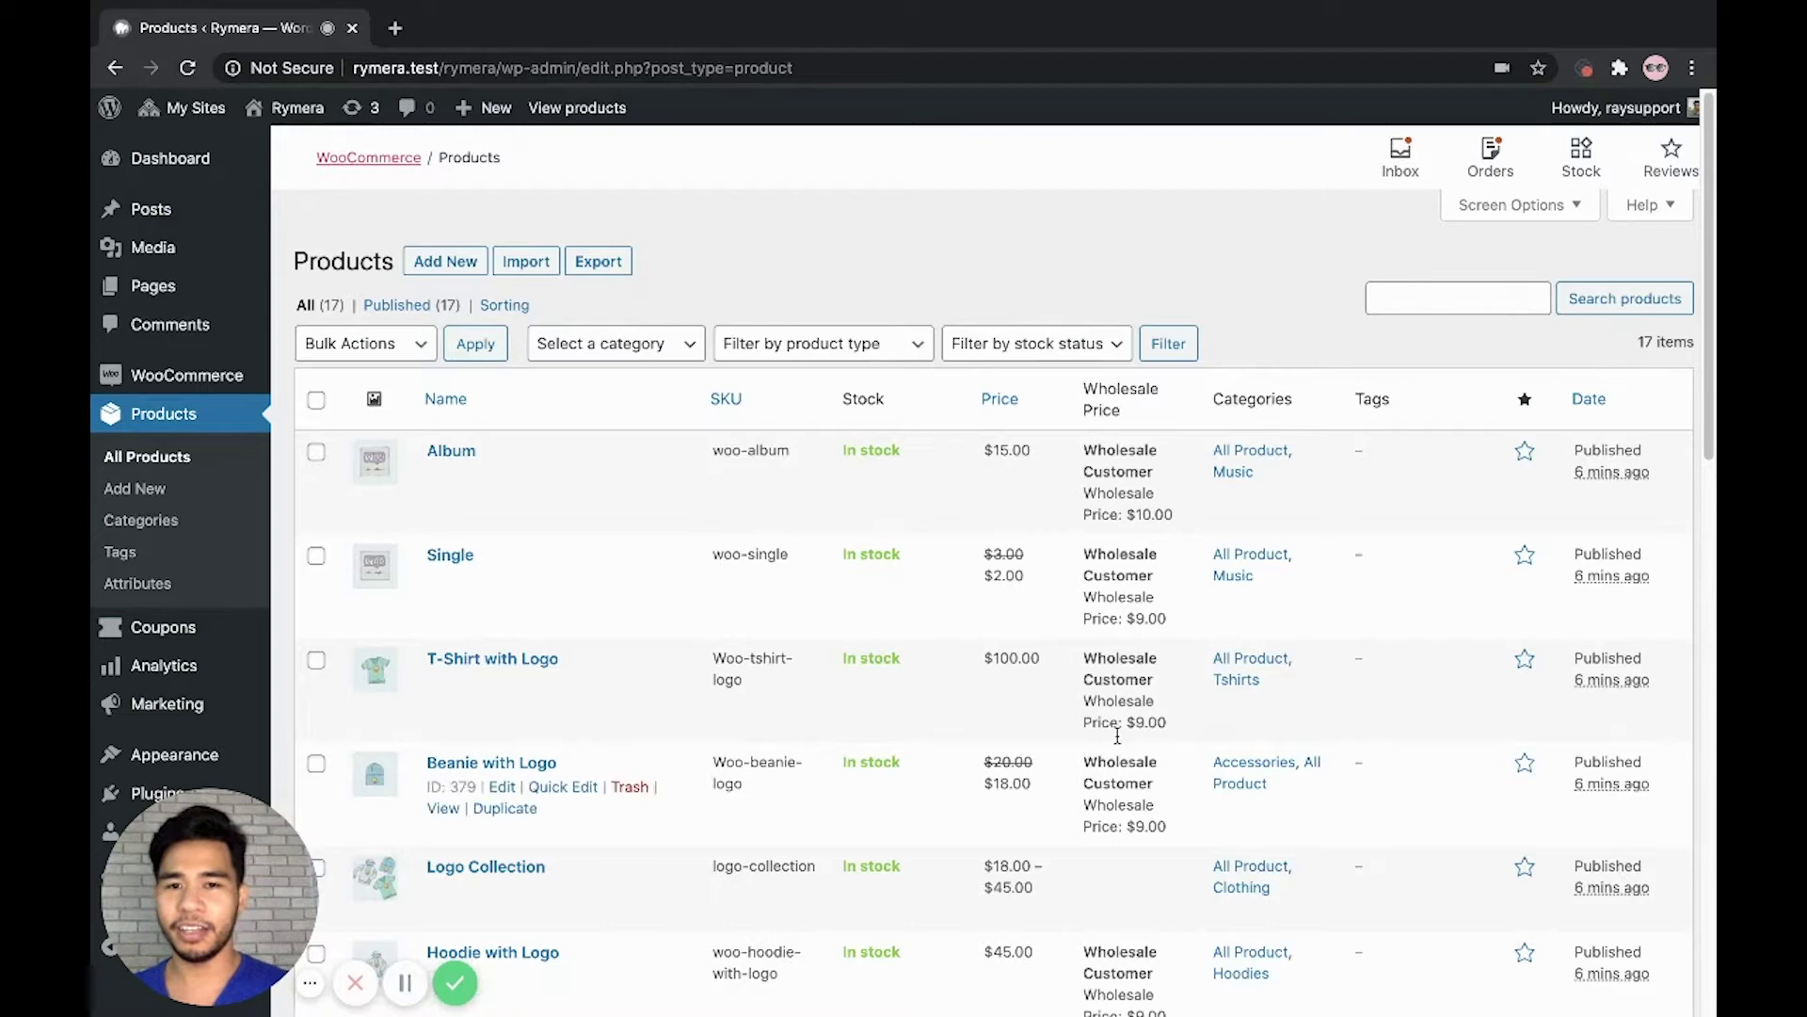
- Open the Album product and scroll to its Product Quantity Based Wholesale Pricing section
left_click(452, 451)
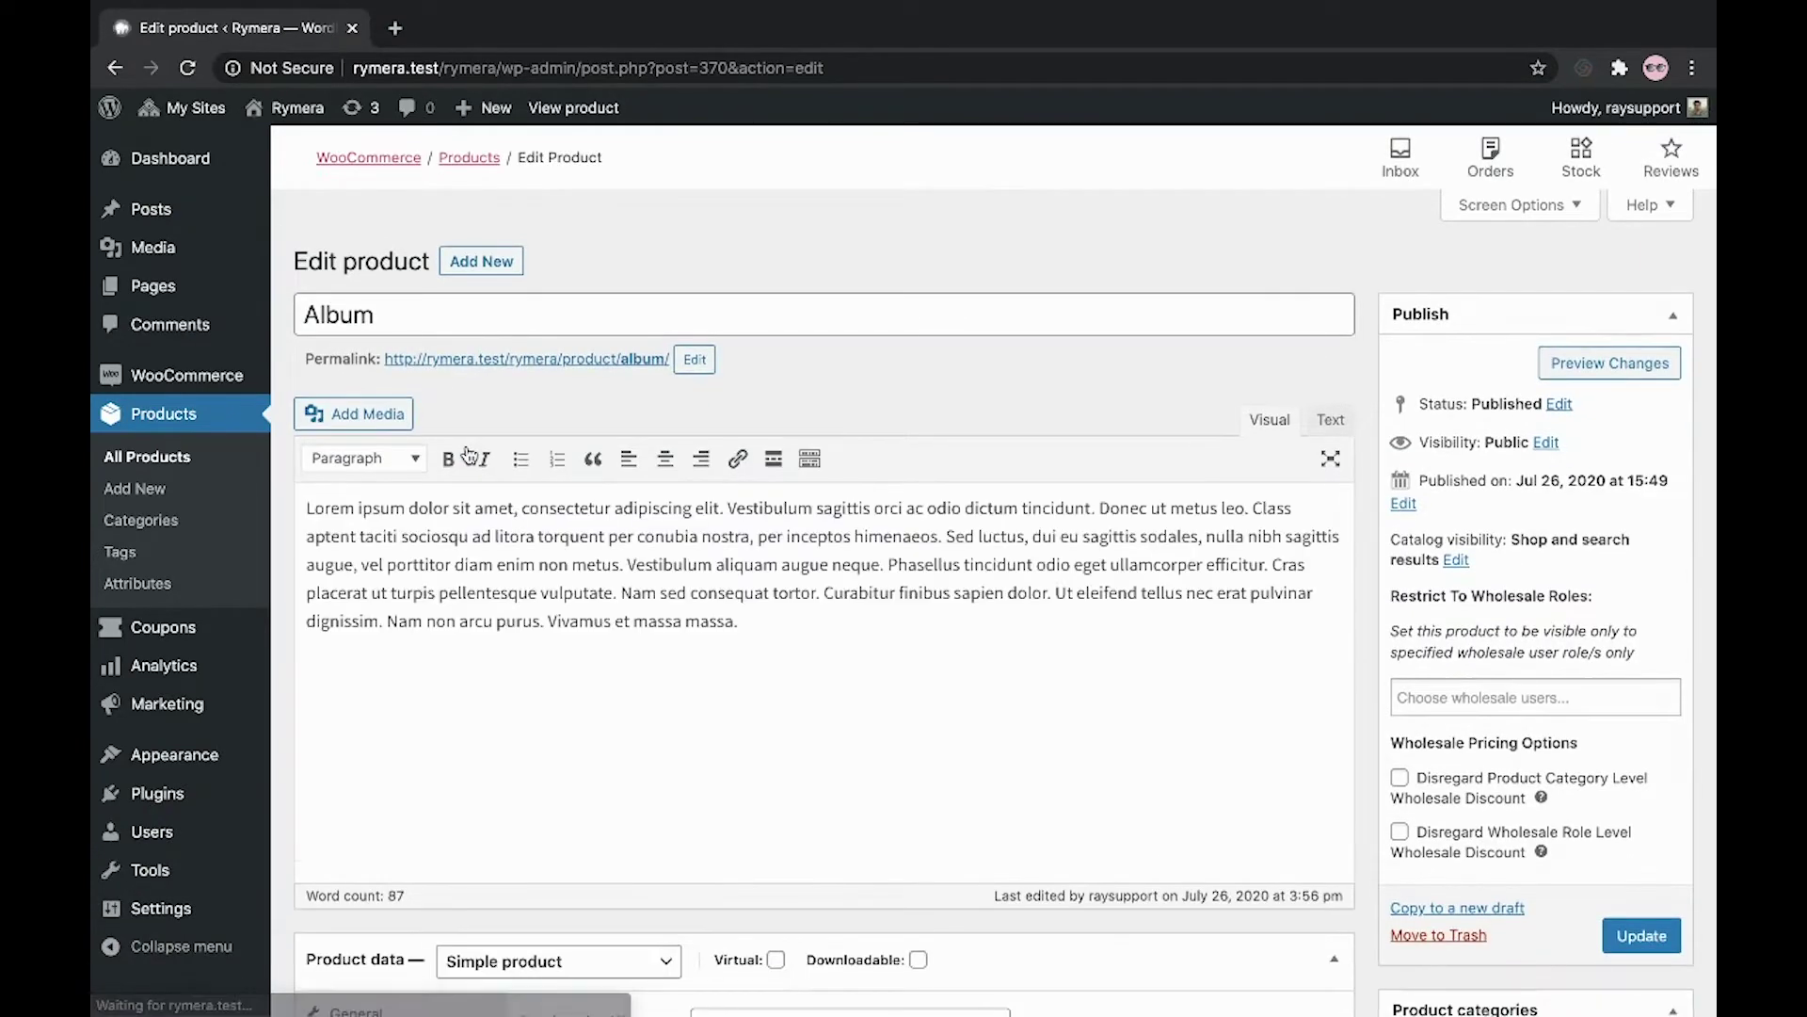
scroll(468, 455, "down", 6)
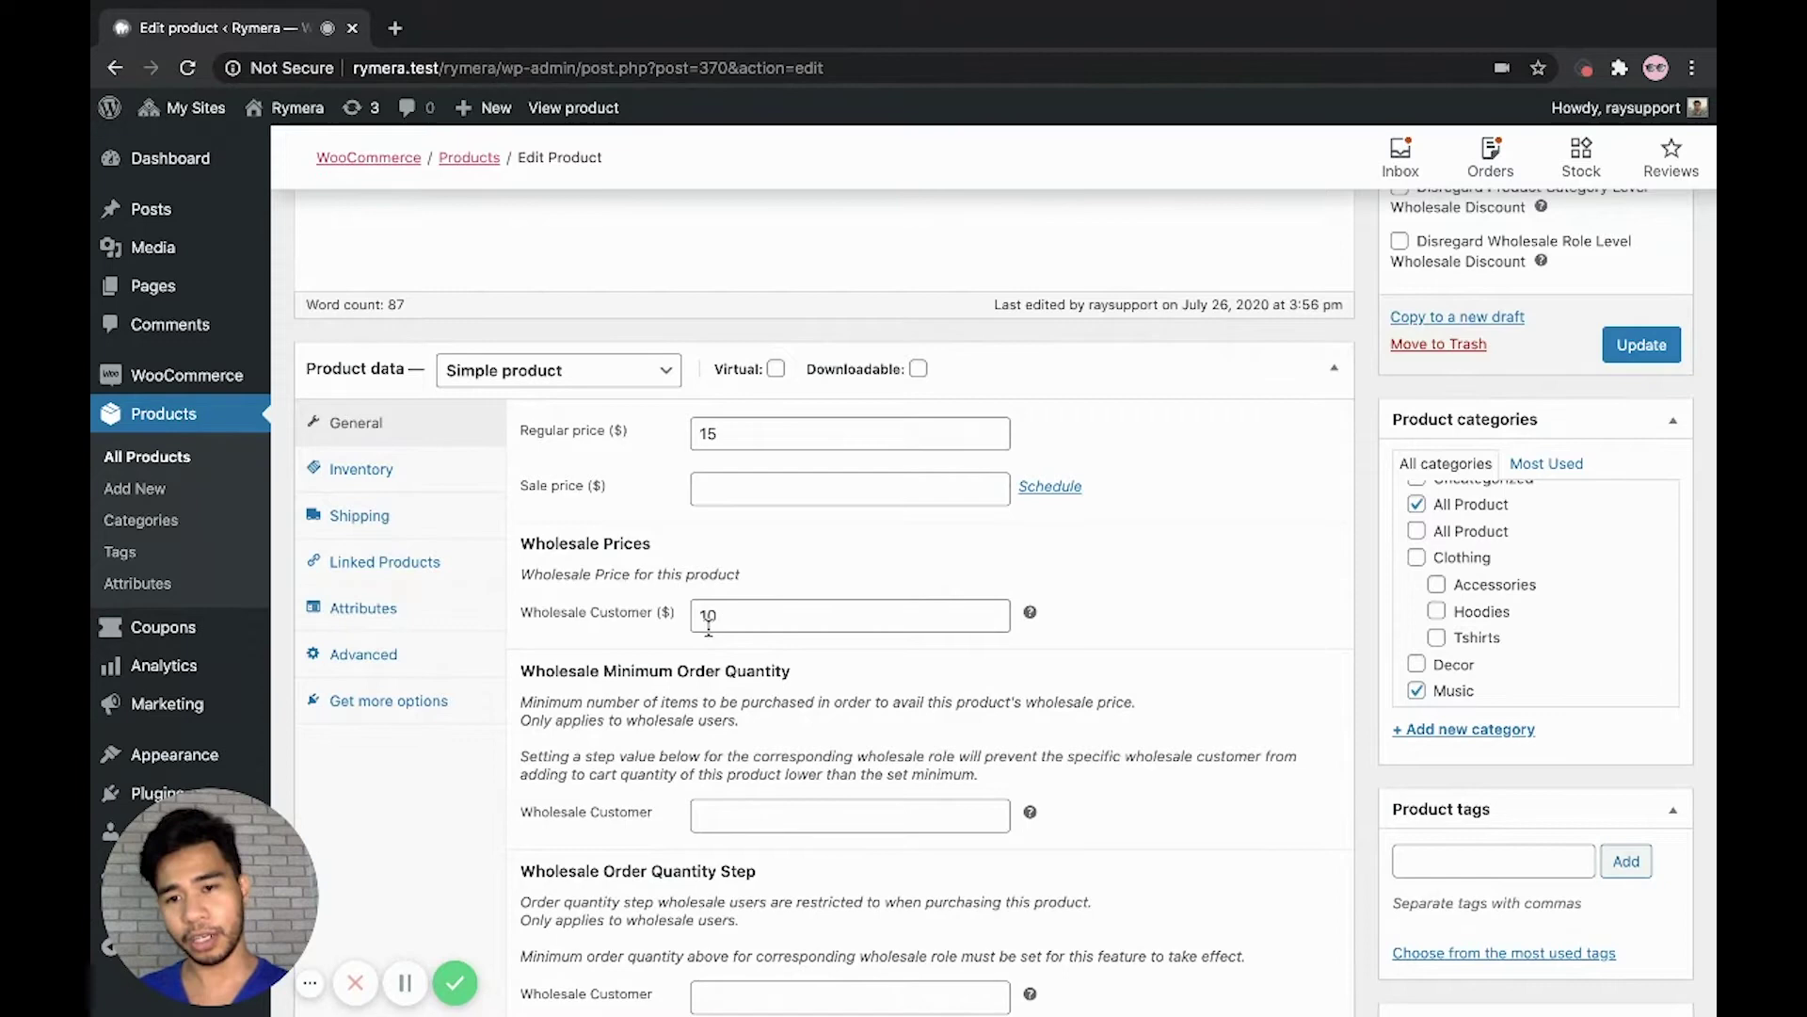
scroll(711, 636, "down", 2)
scroll(711, 635, "down", 3)
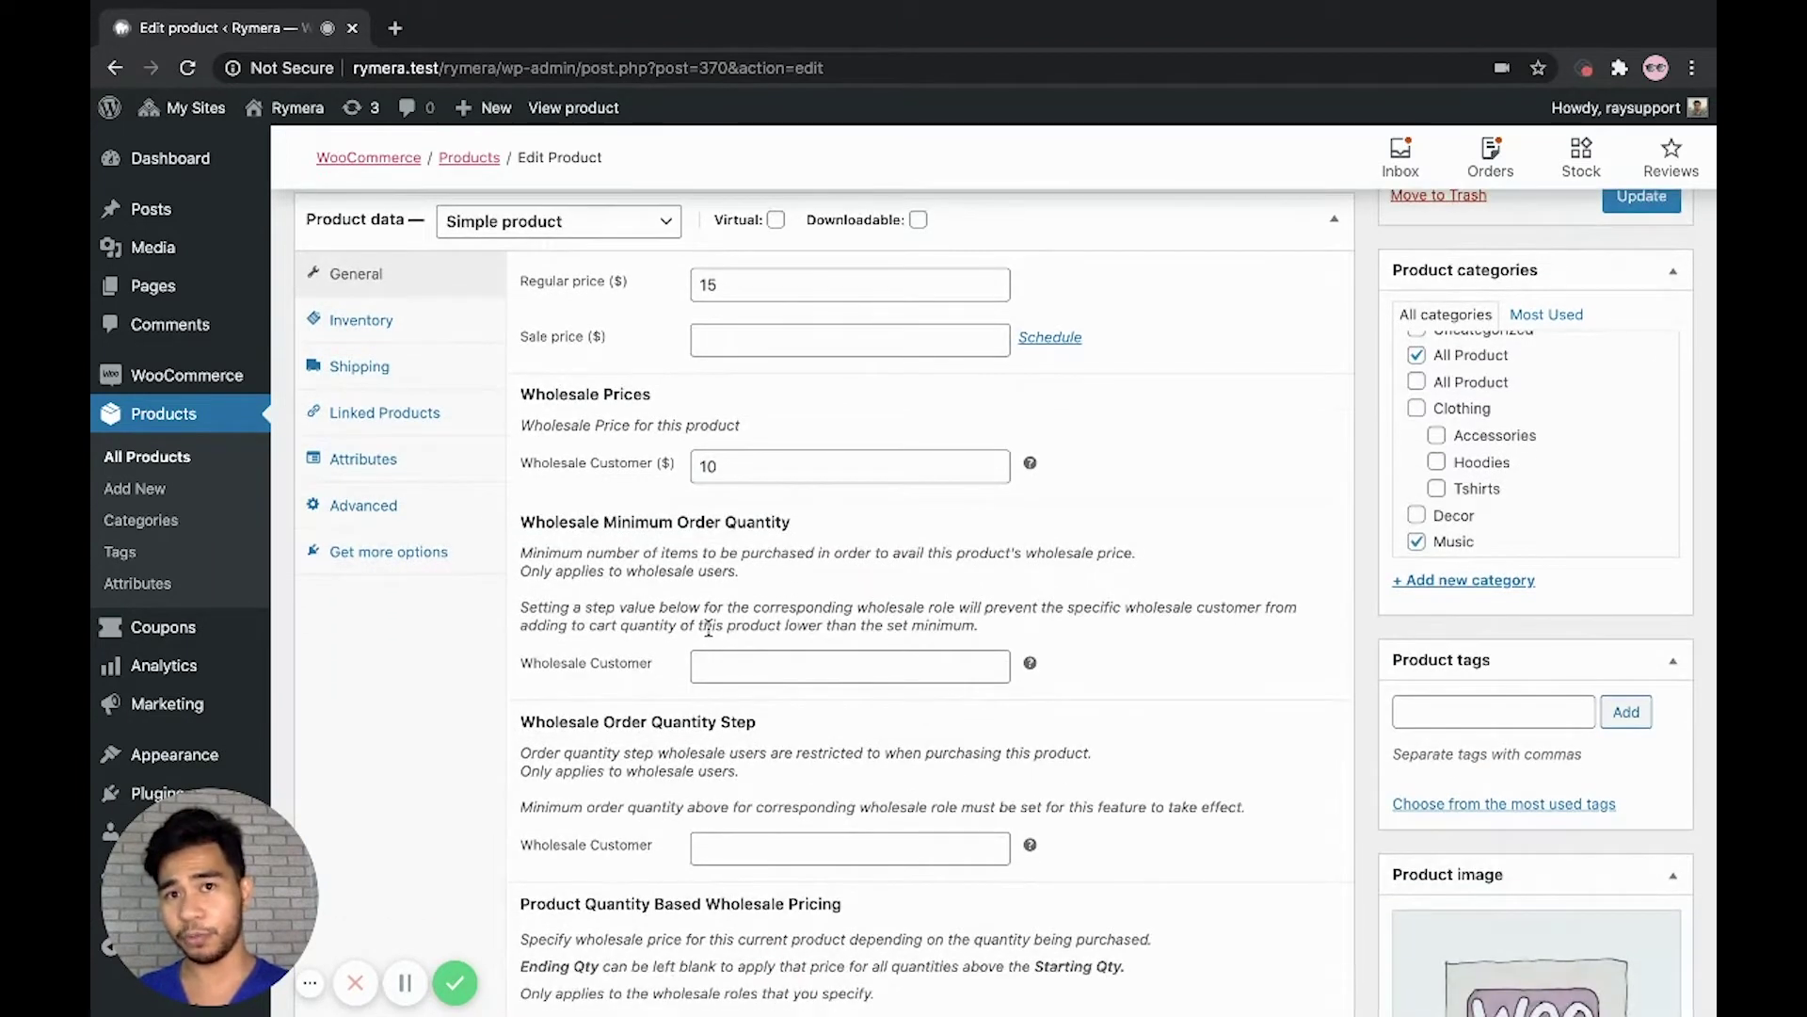
scroll(708, 628, "down", 4)
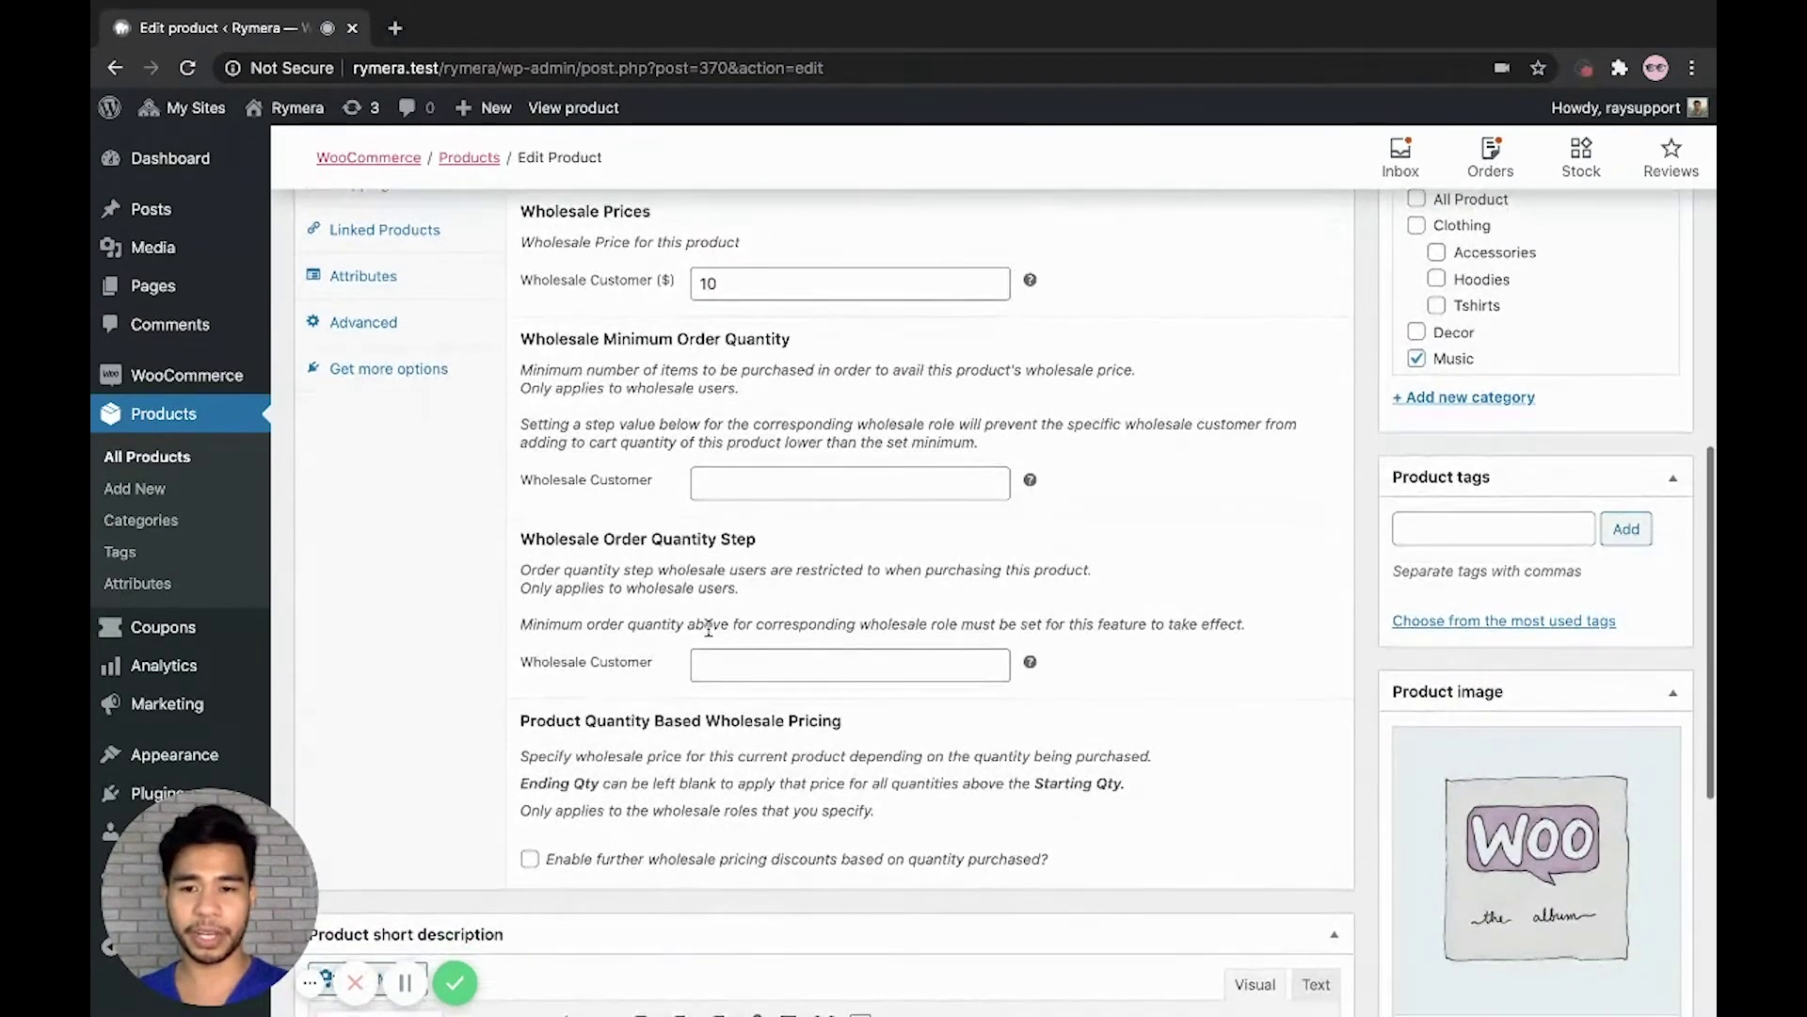
- Enable further wholesale pricing discounts for the Album product
left_click(530, 859)
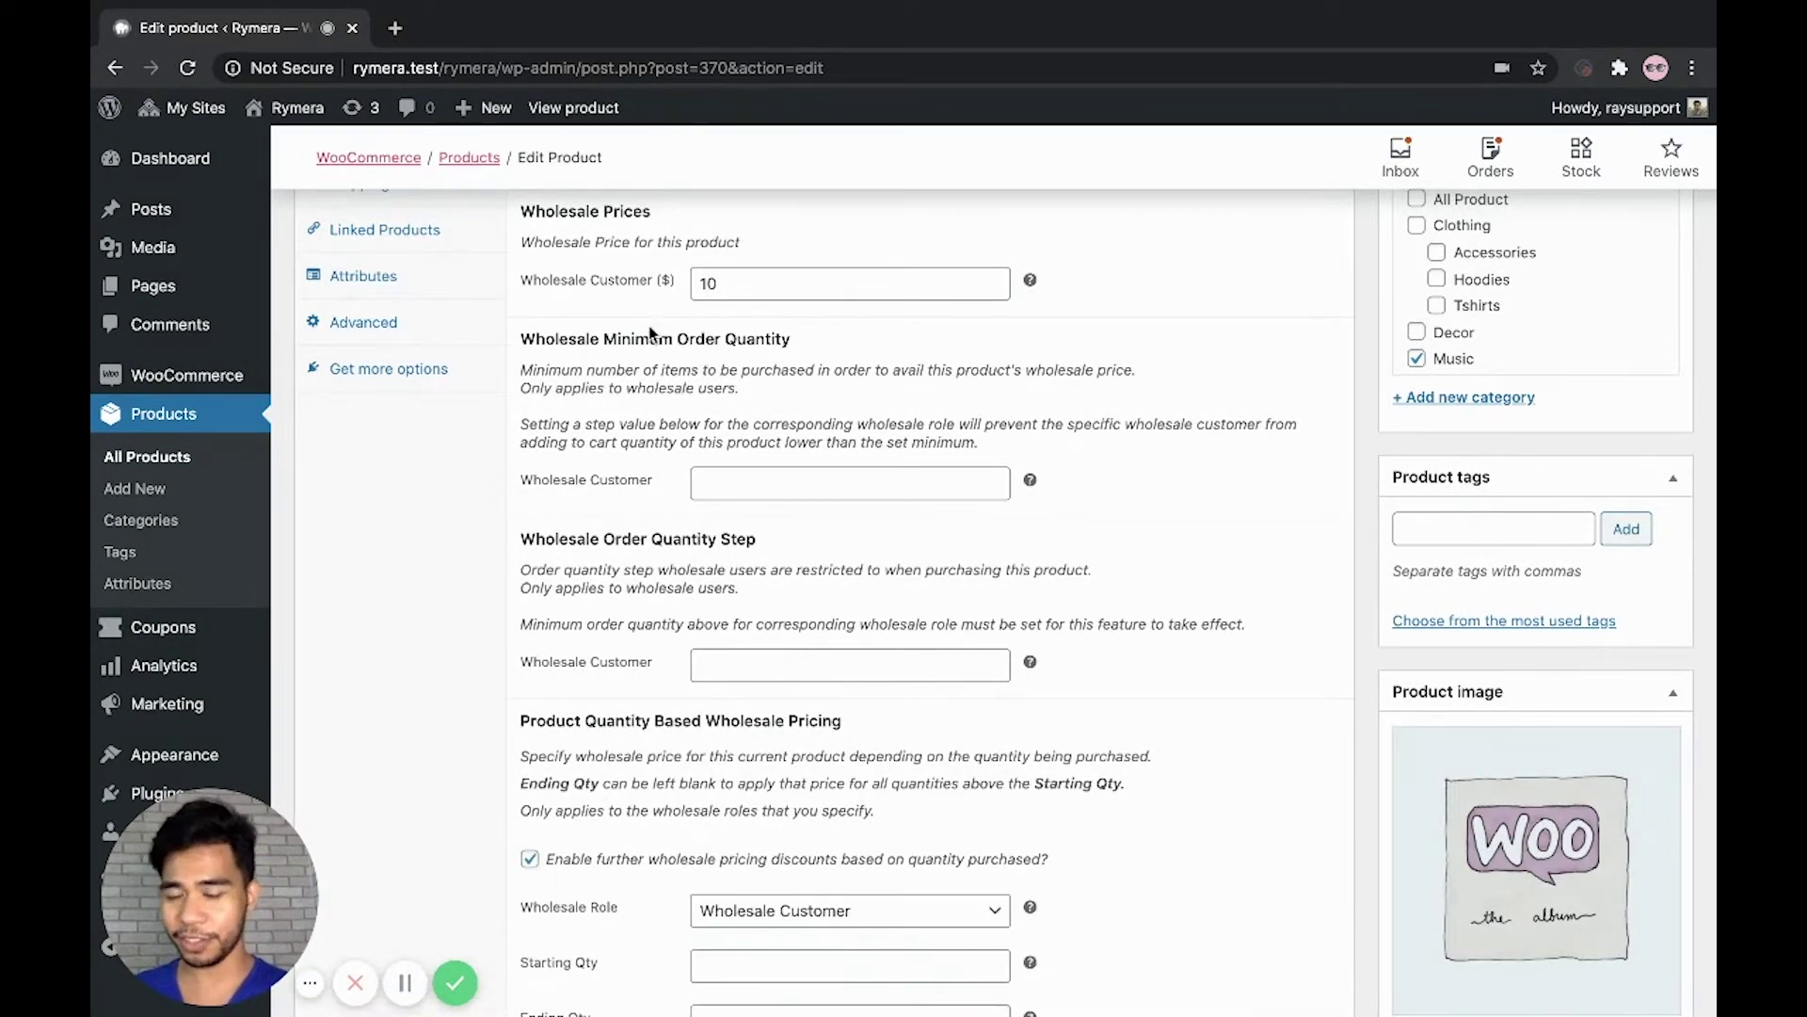
scroll(650, 338, "down", 3)
scroll(713, 616, "down", 1)
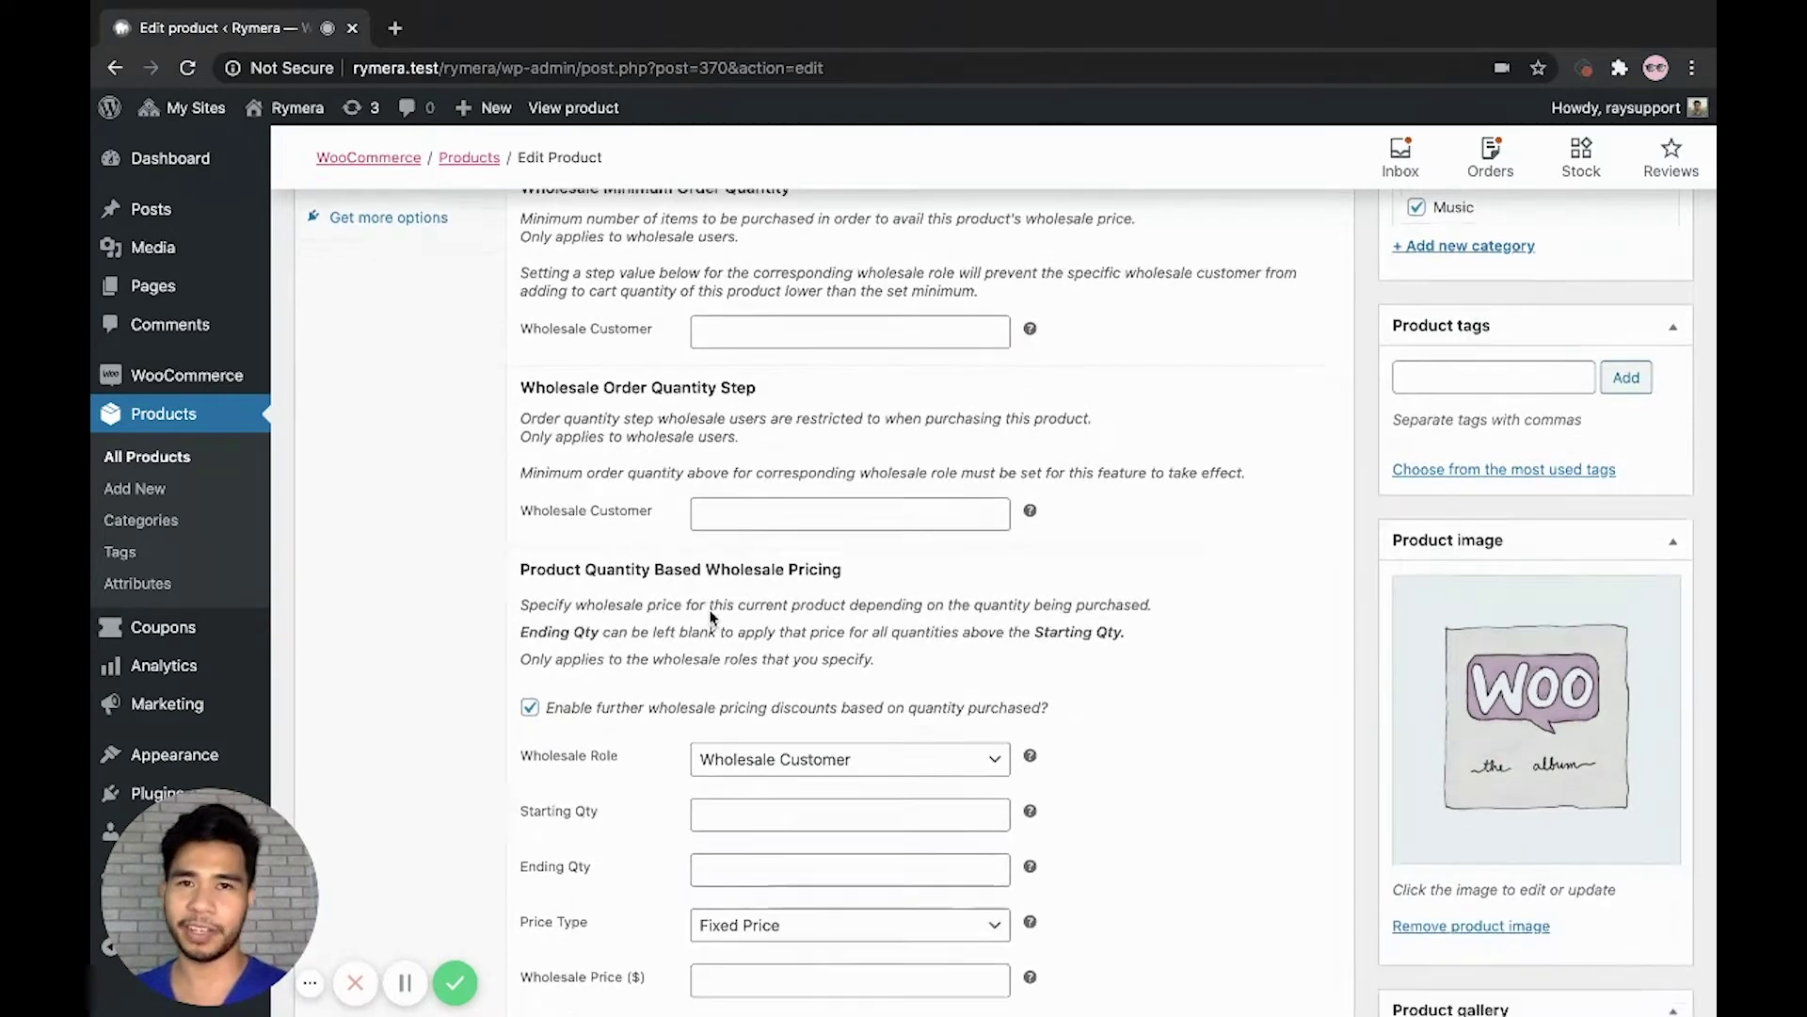
scroll(713, 617, "down", 4)
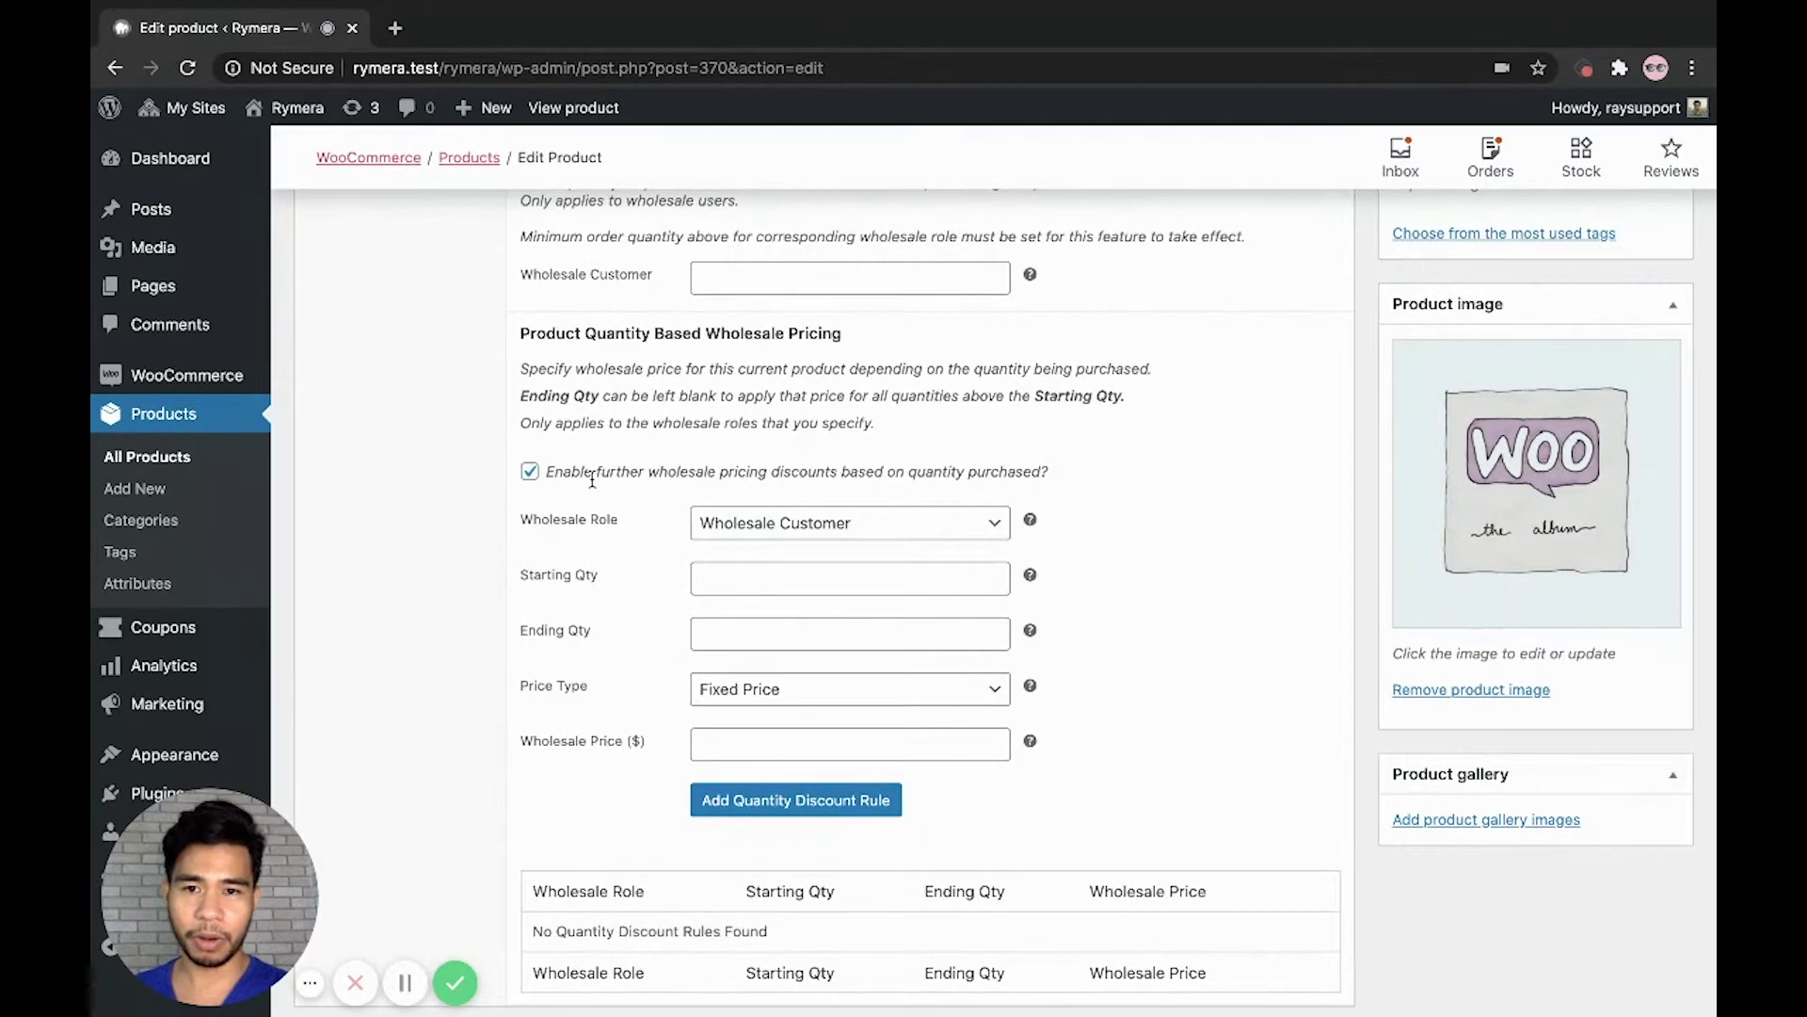
scroll(592, 480, "down", 2)
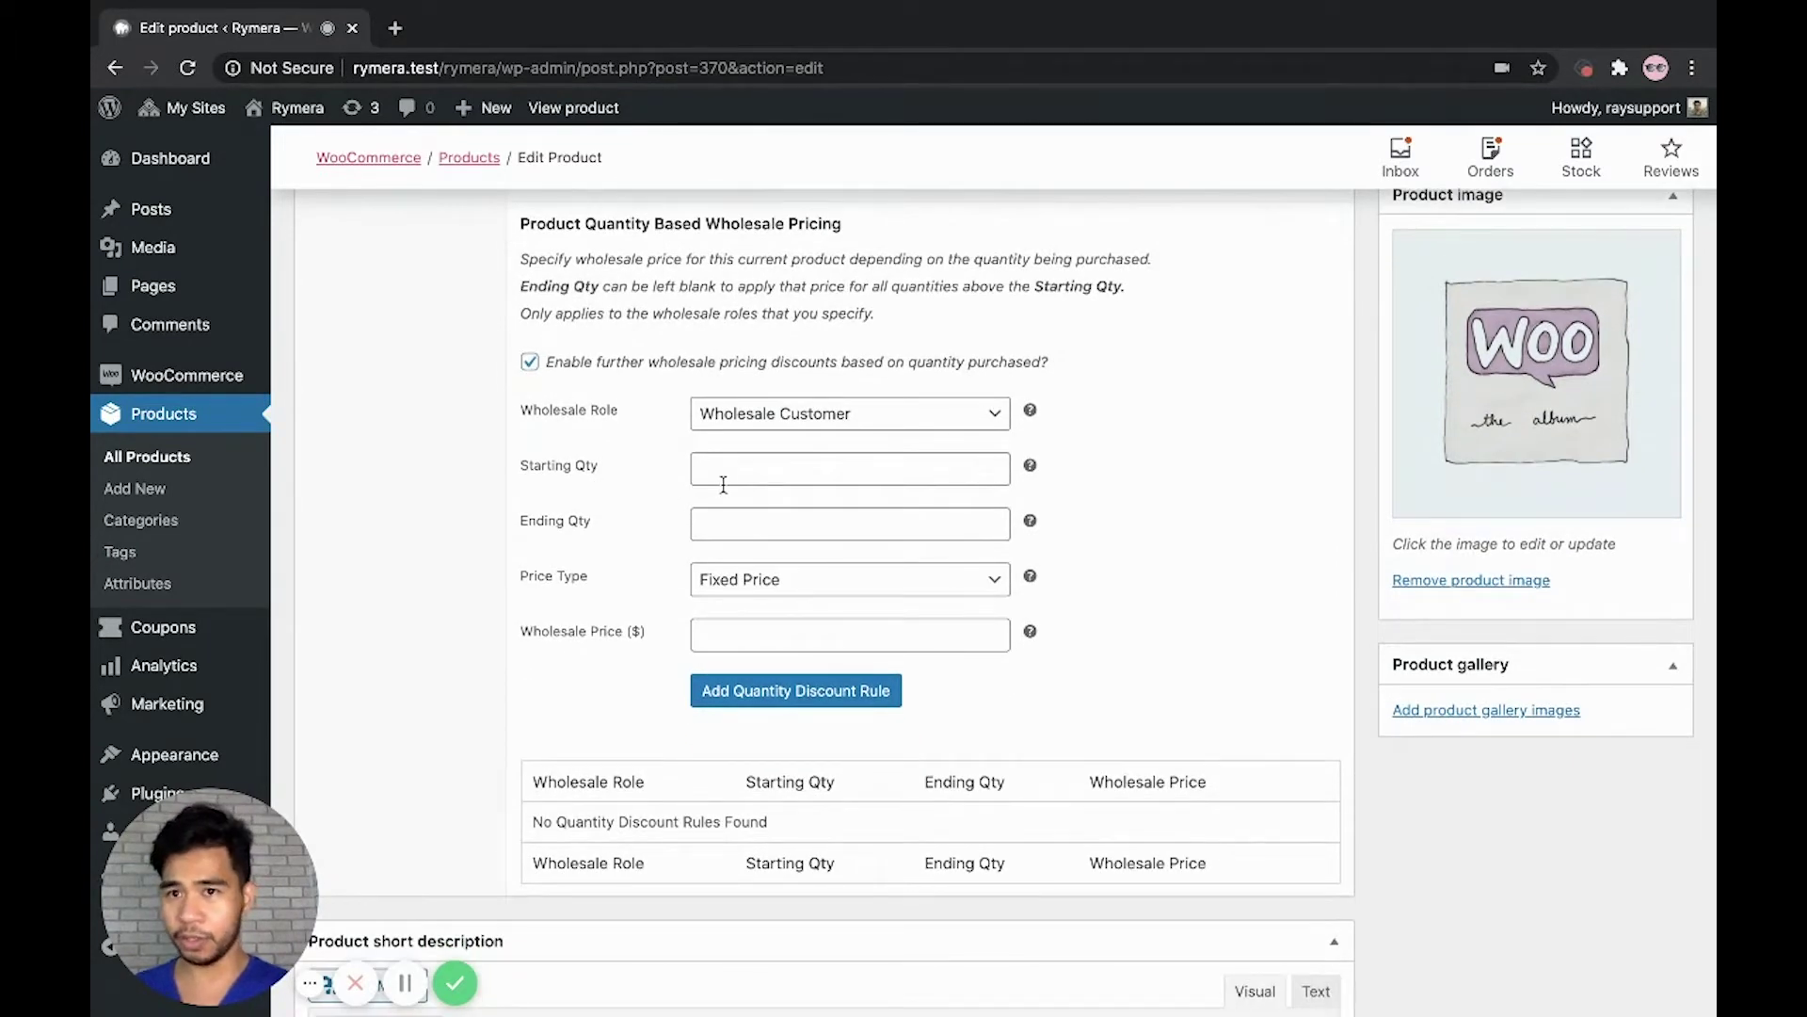
- Add a Wholesale Customer rule for quantities 5–10 at a price of $9.00
left_click(782, 482)
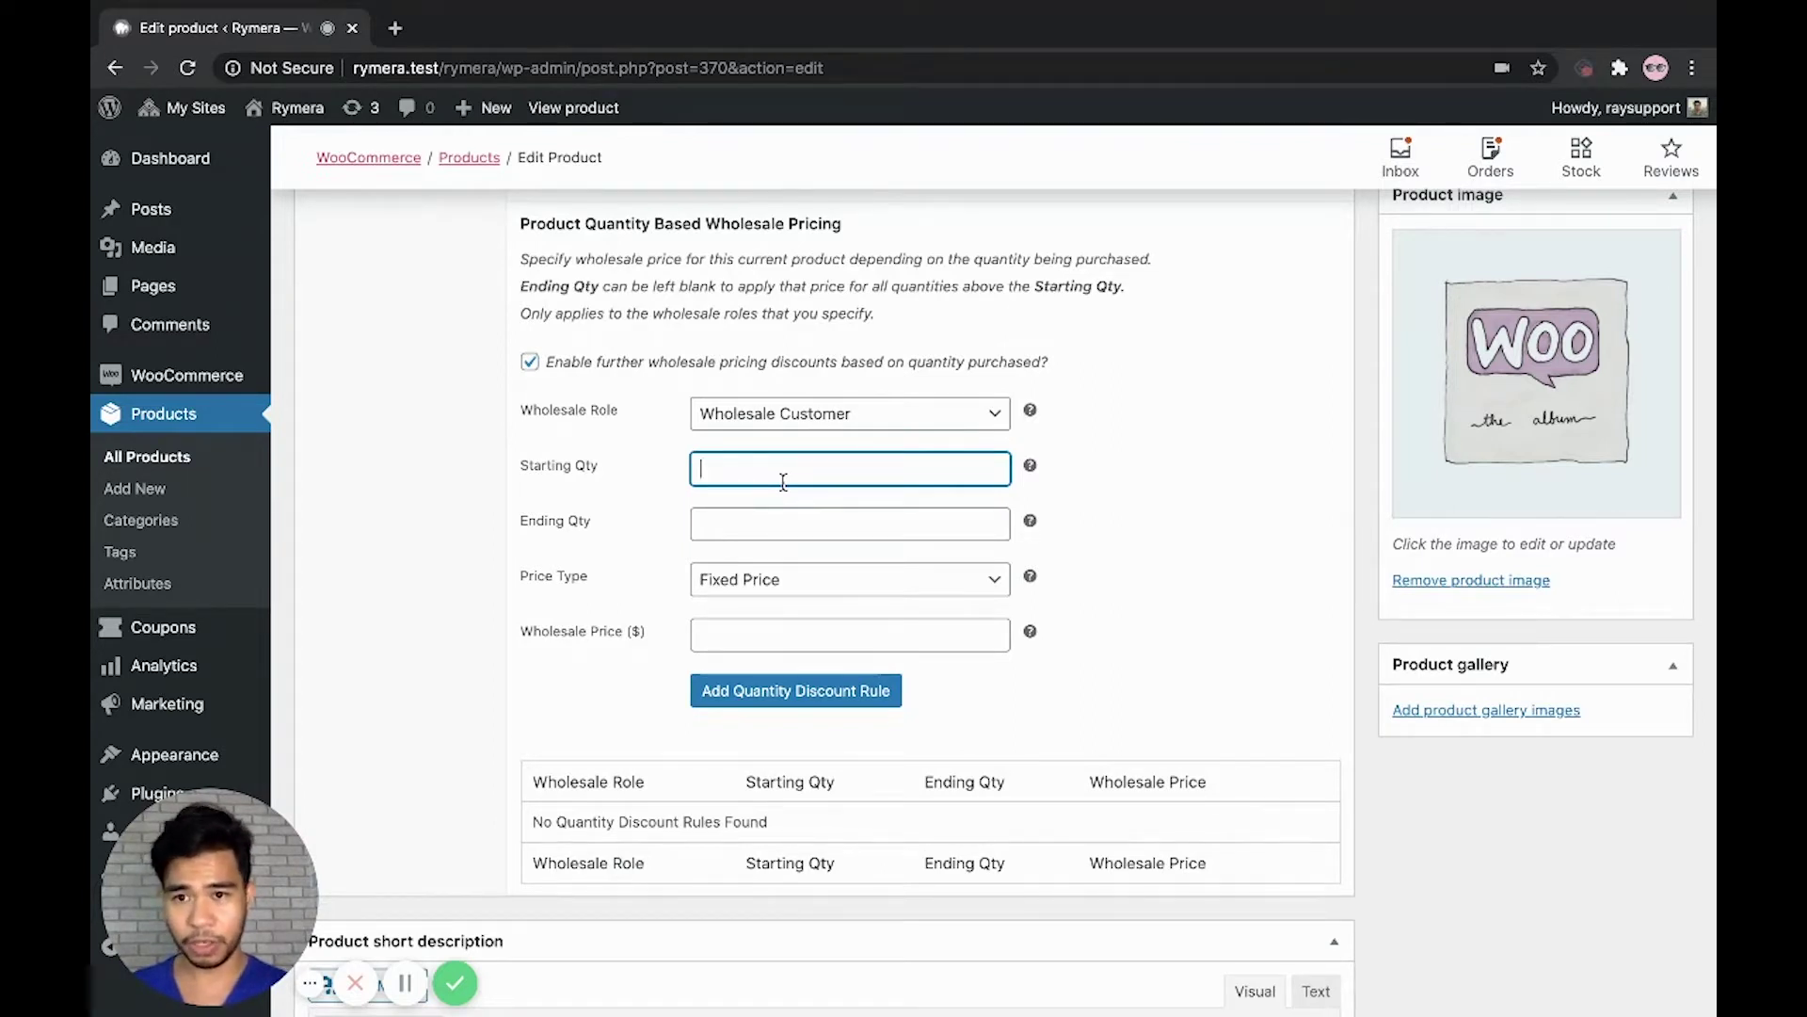
type("5")
key("Tab")
type("1")
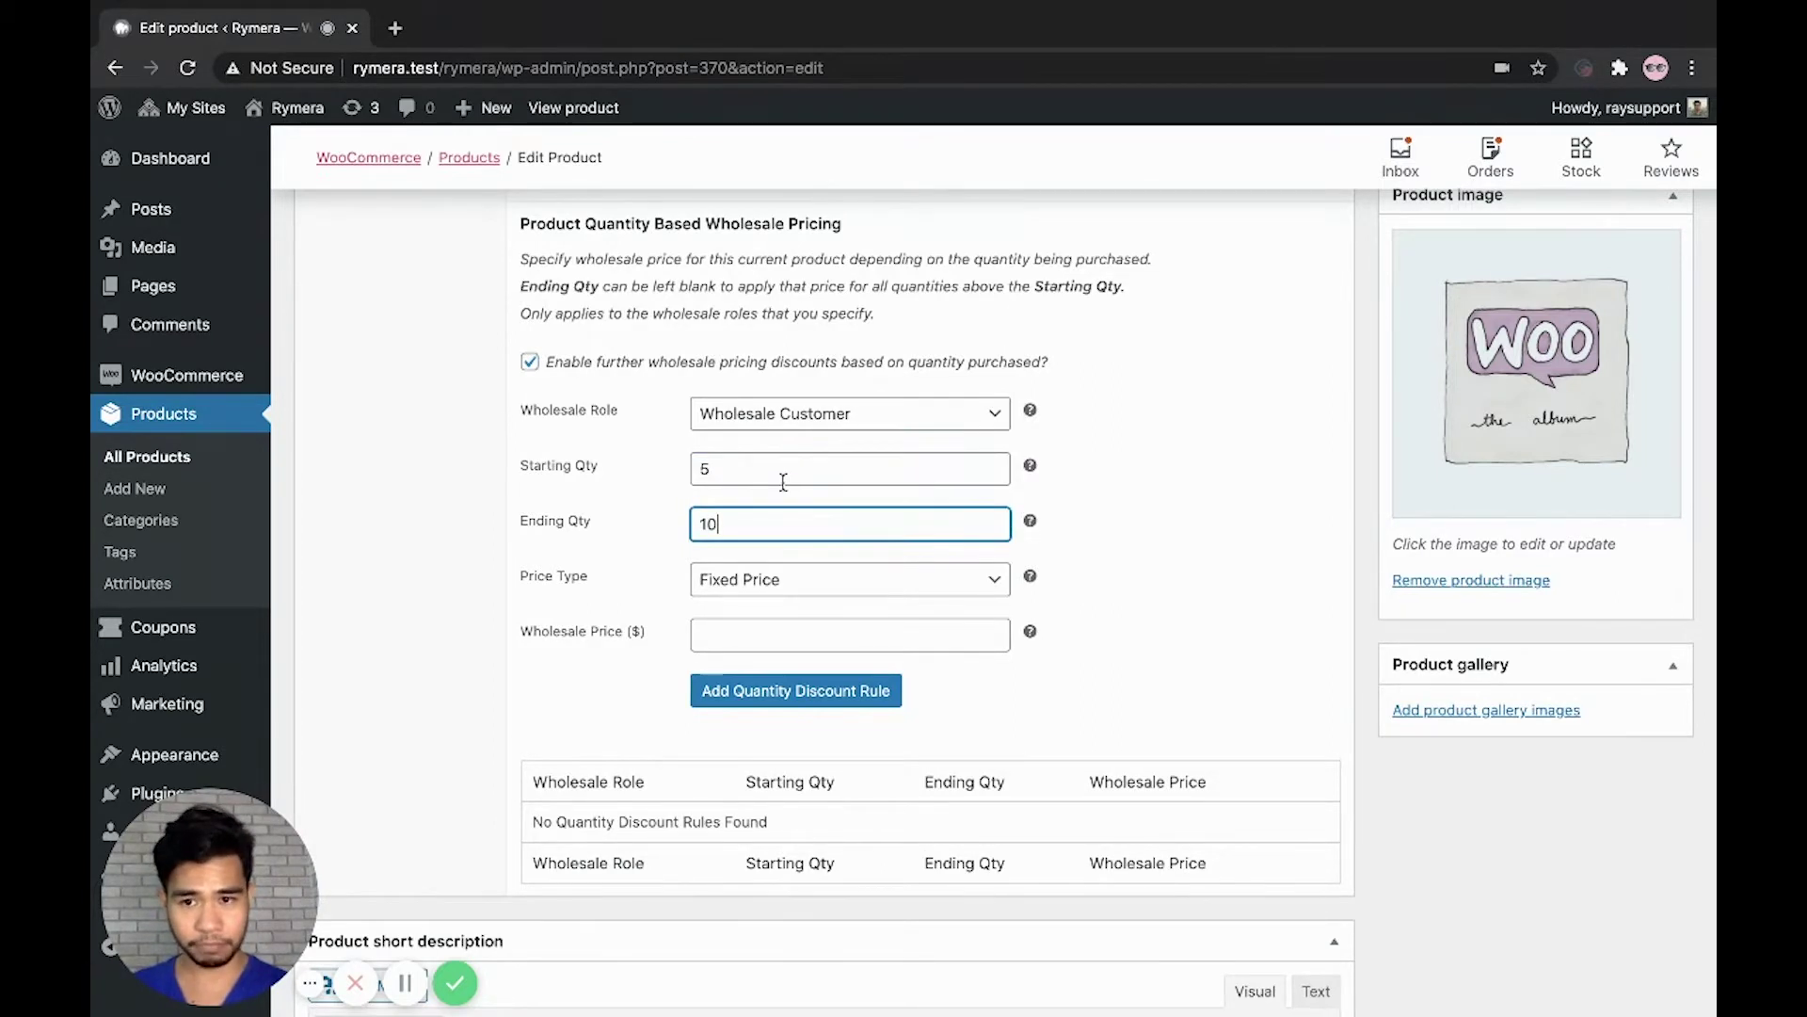
left_click(827, 635)
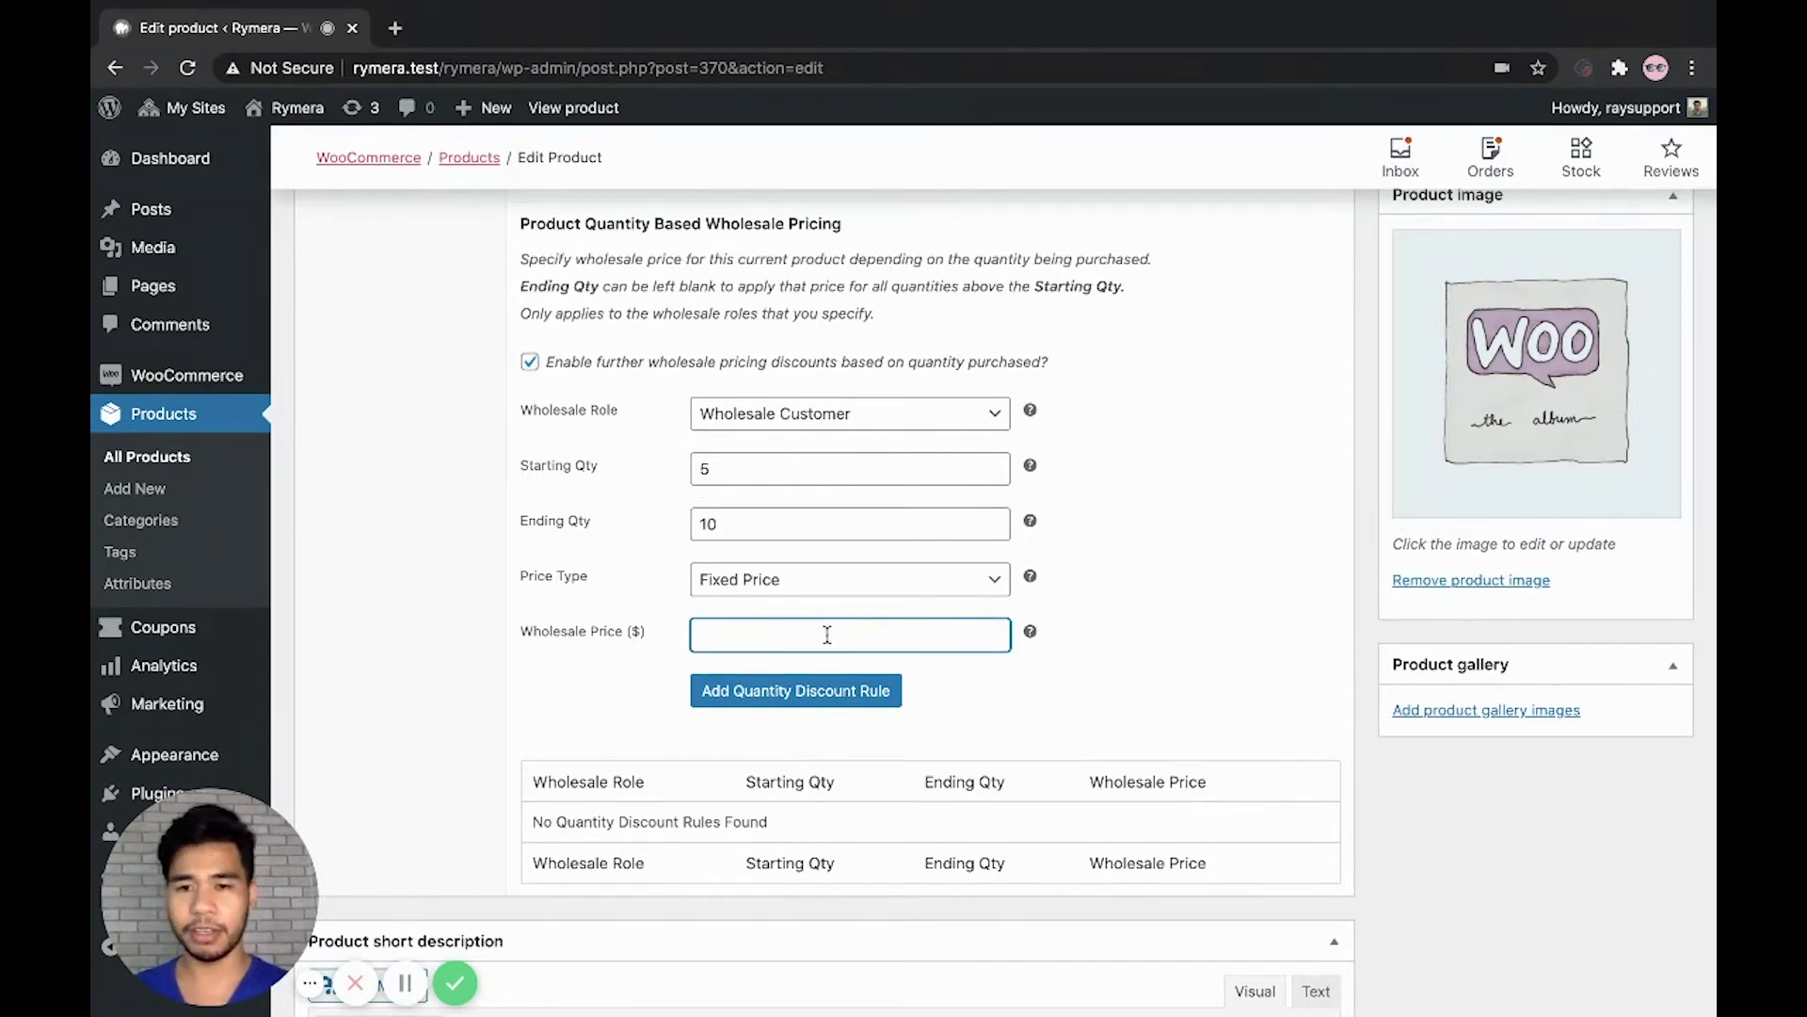
left_click(825, 690)
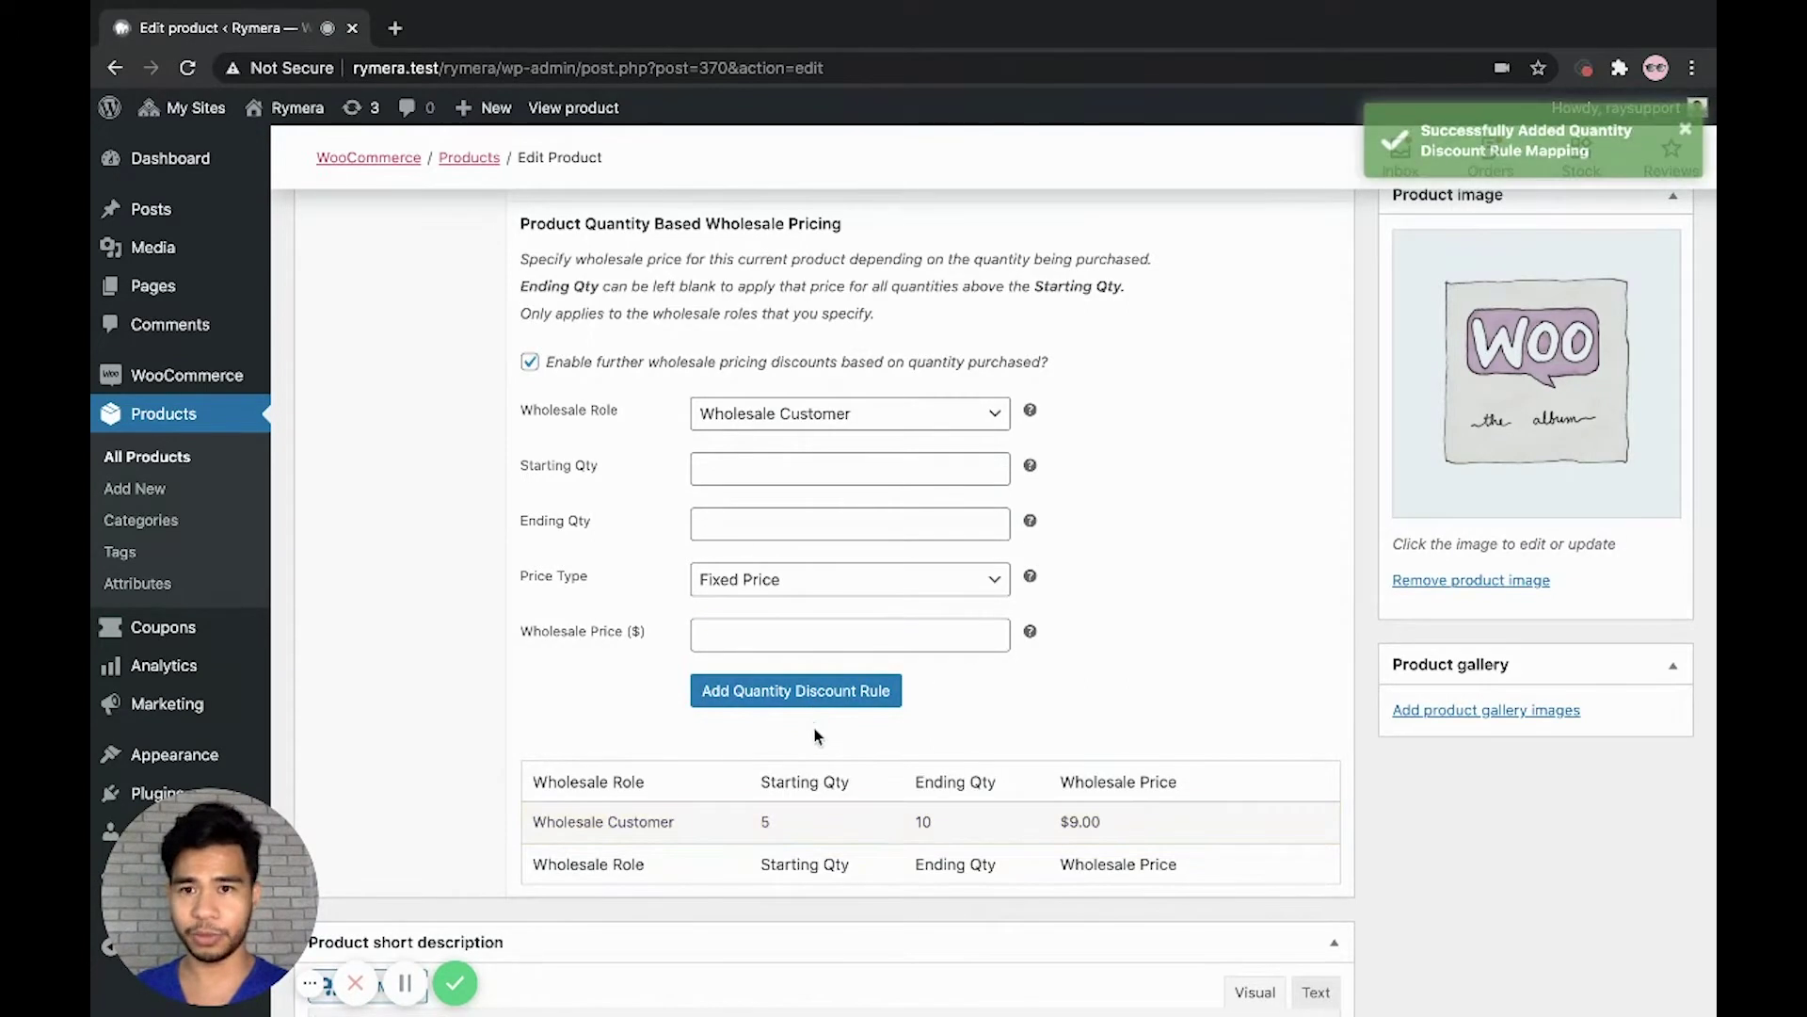
- Add a Wholesale Customer rule for quantities 11–20 at 50% off the wholesale price
left_click(865, 485)
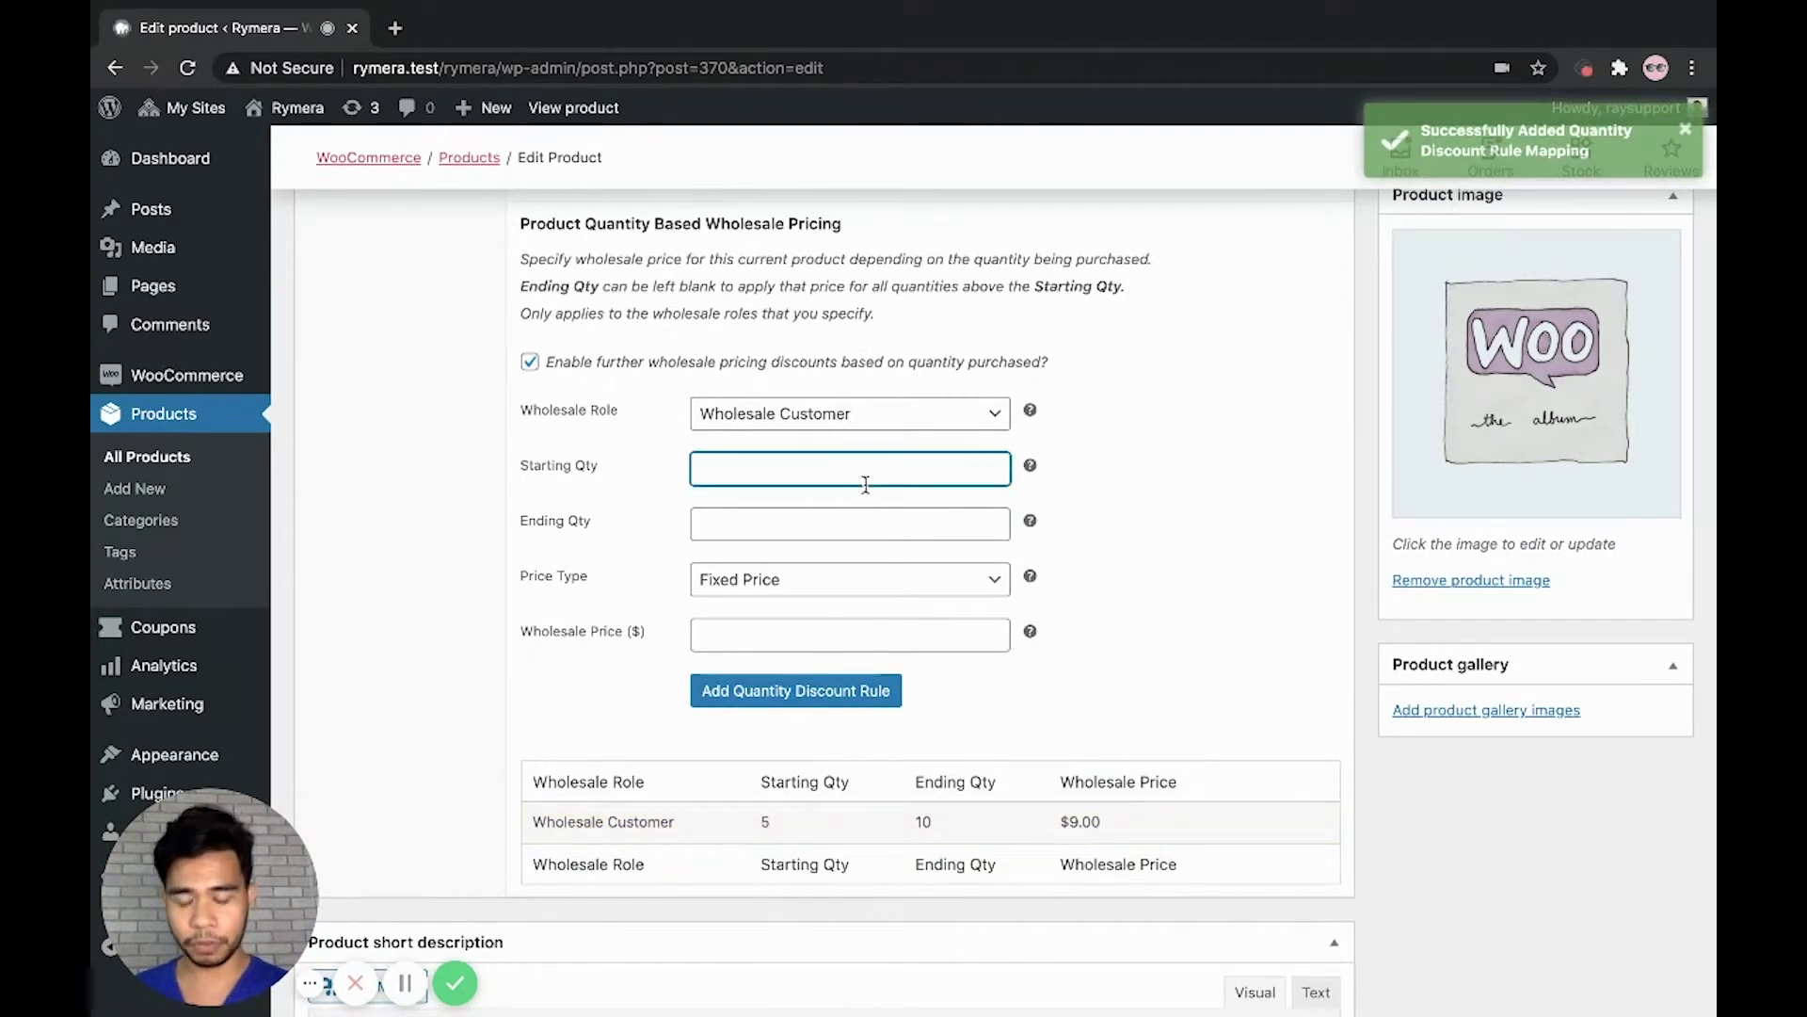
key("Tab")
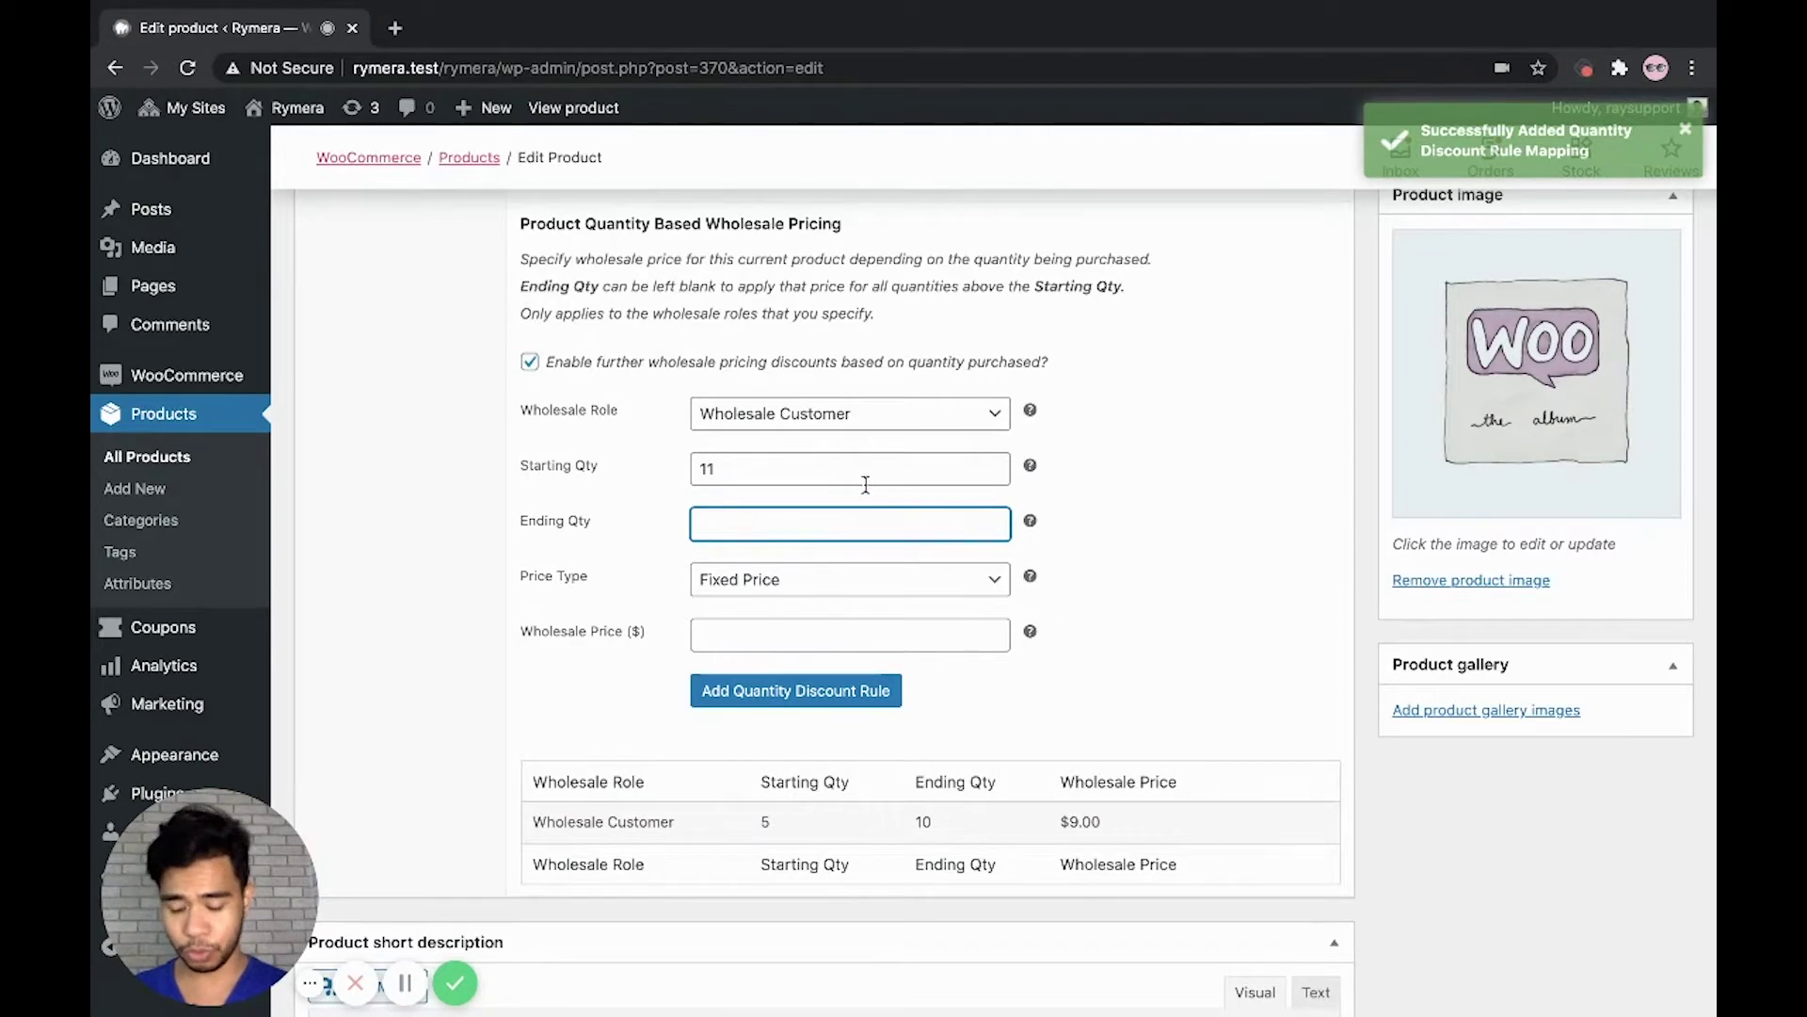
type("20")
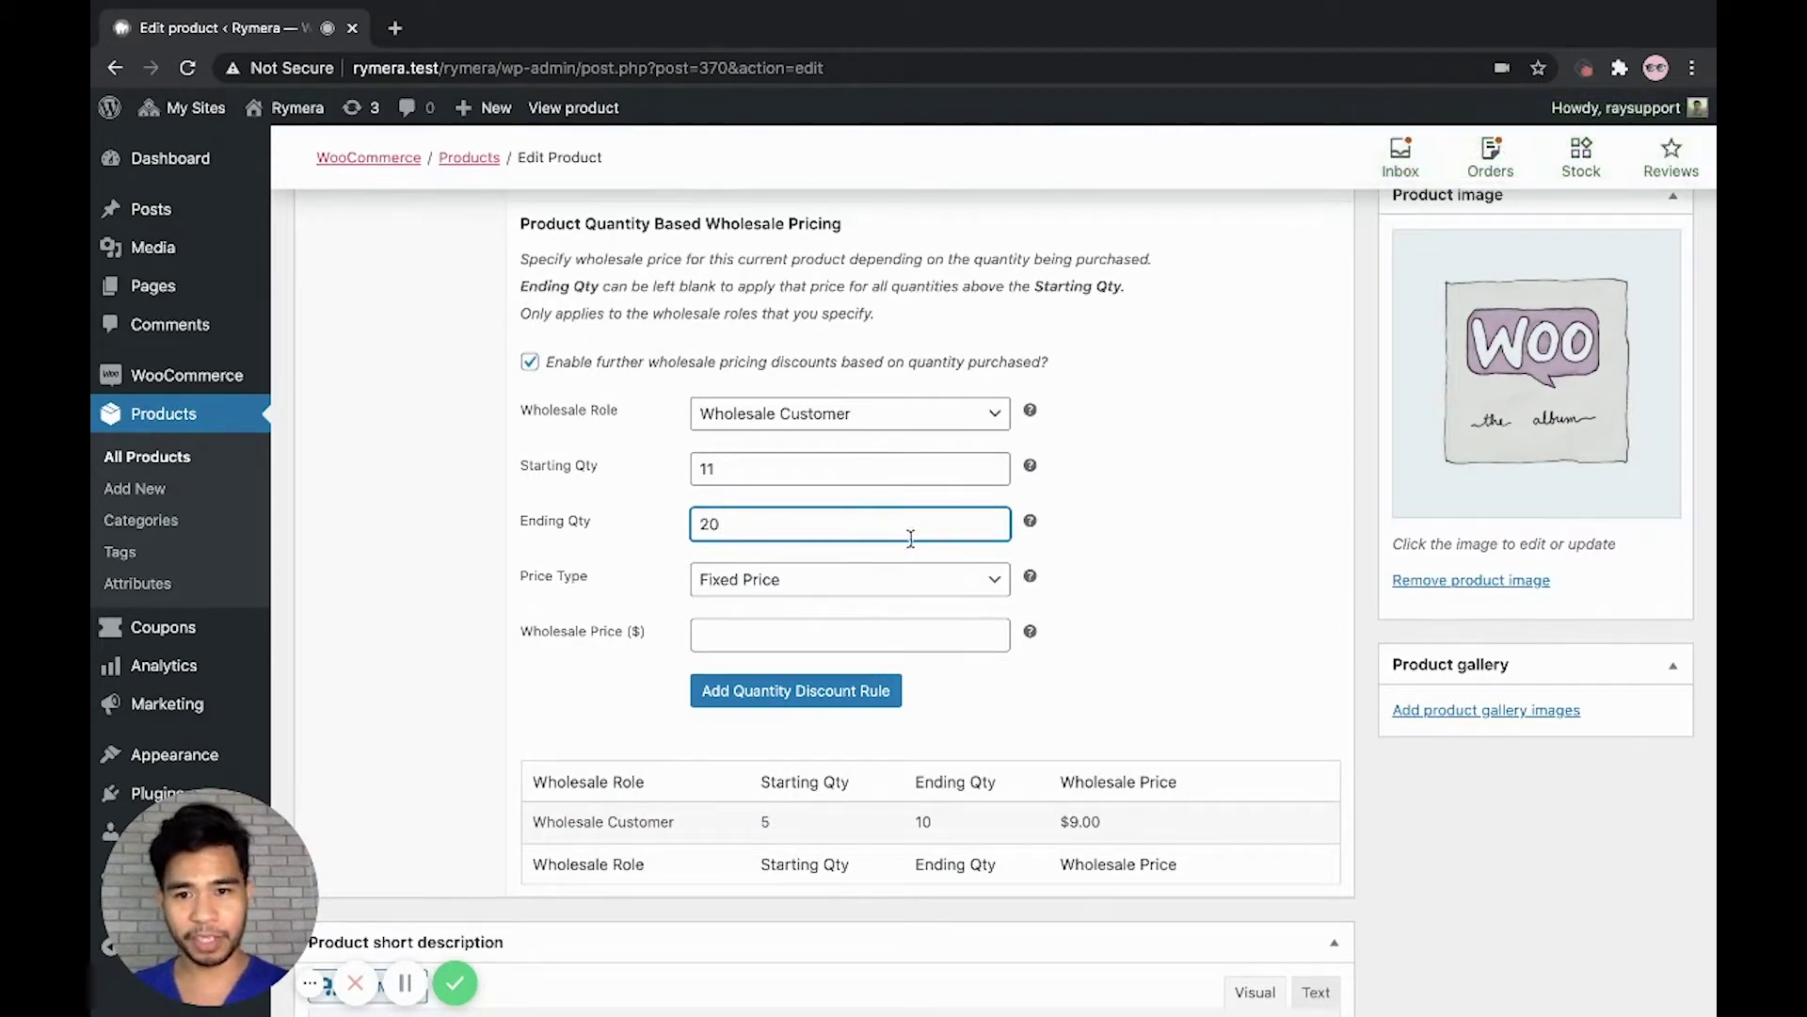
left_click(921, 587)
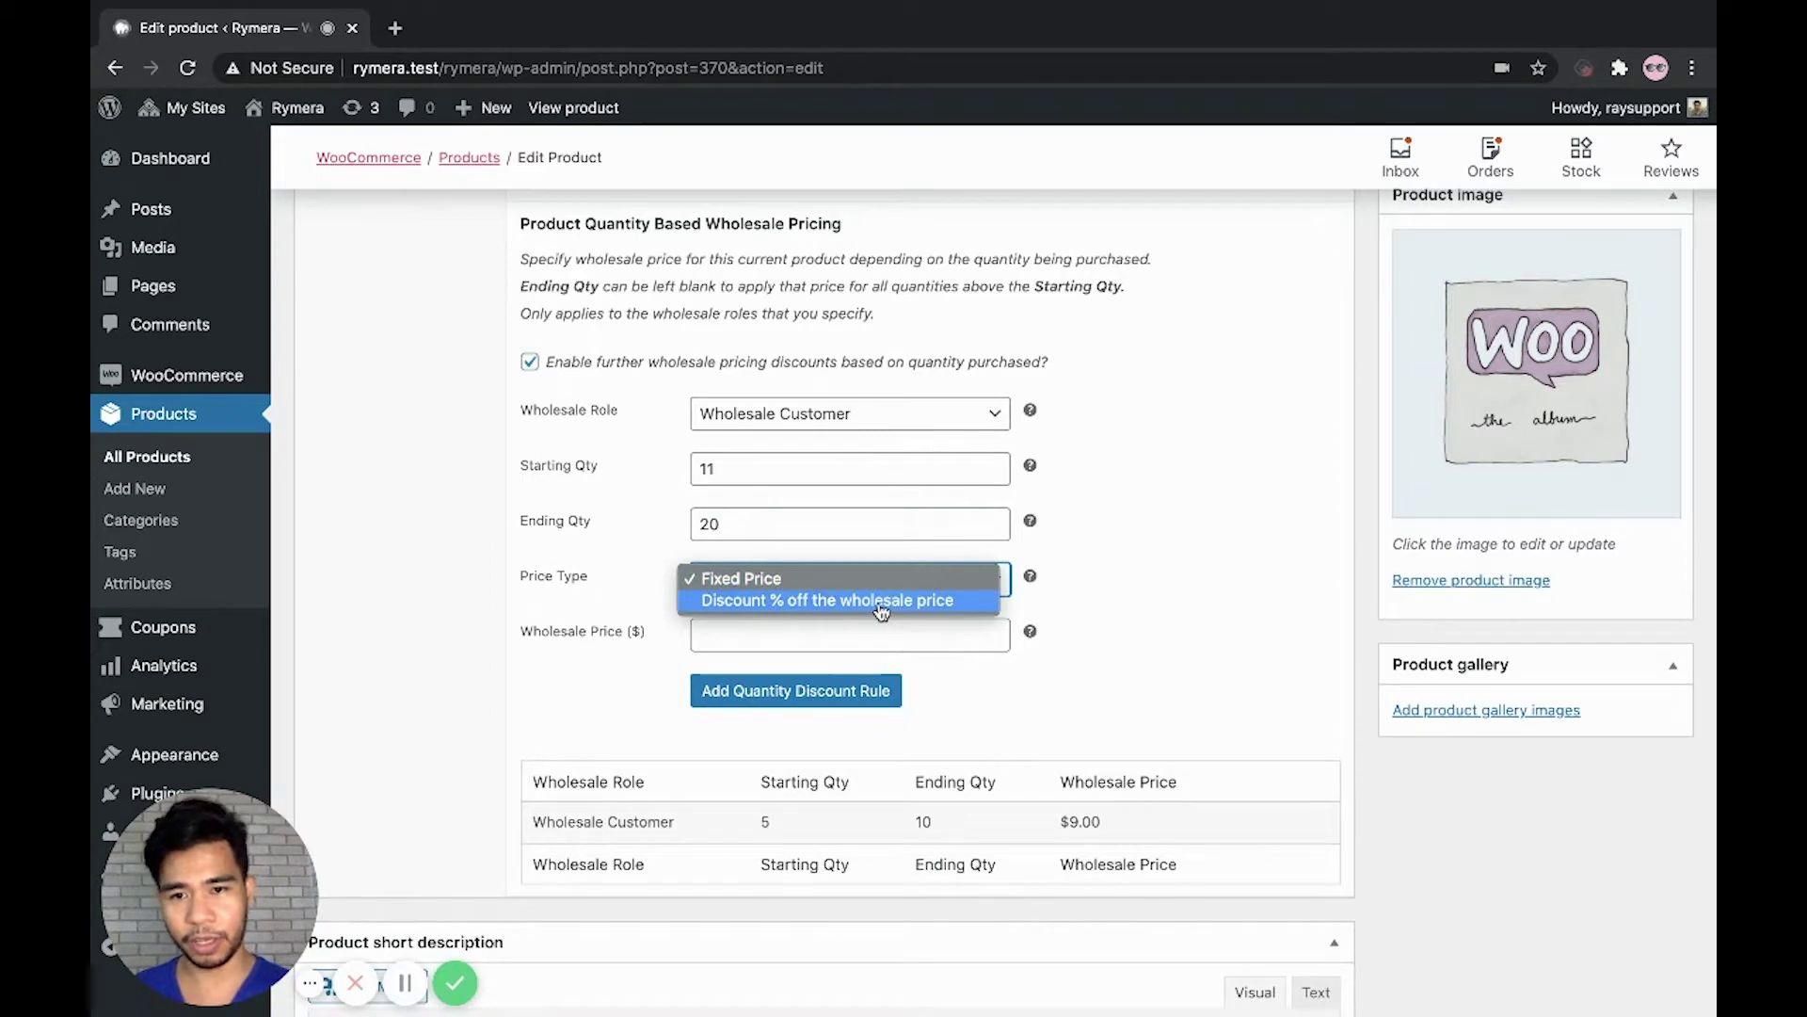
left_click(882, 603)
left_click(856, 630)
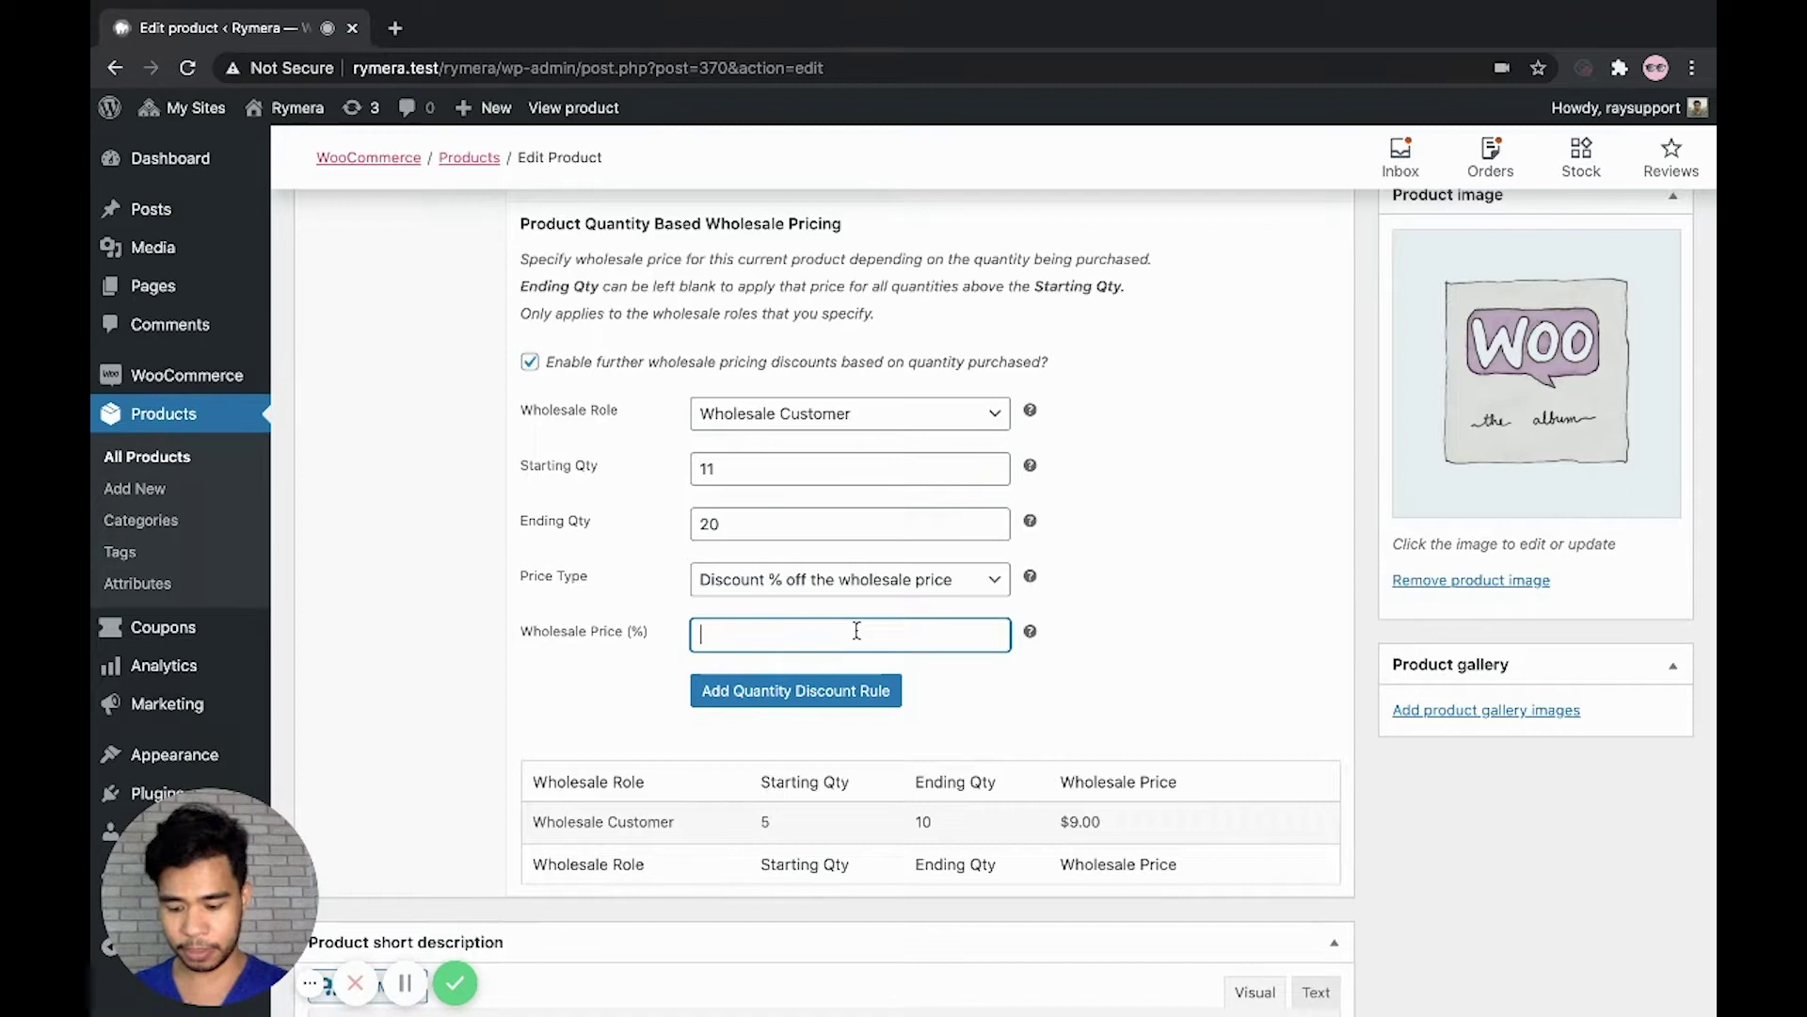
type("50")
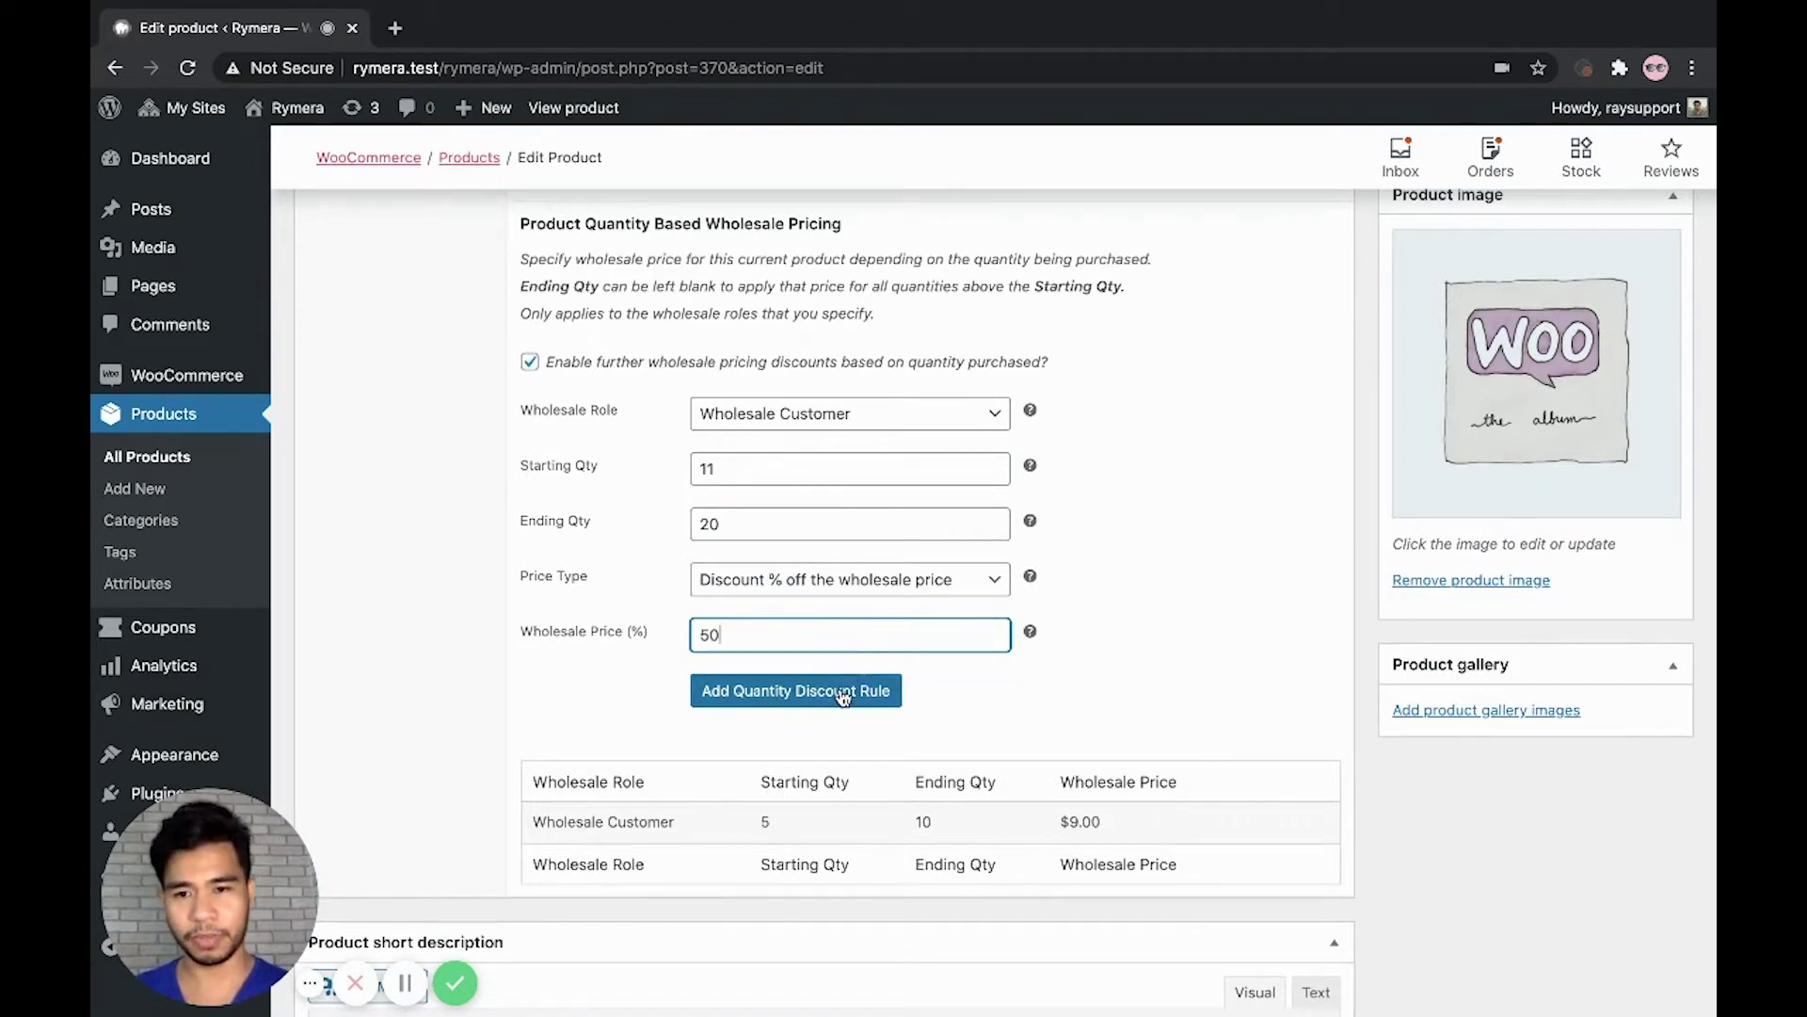
left_click(843, 693)
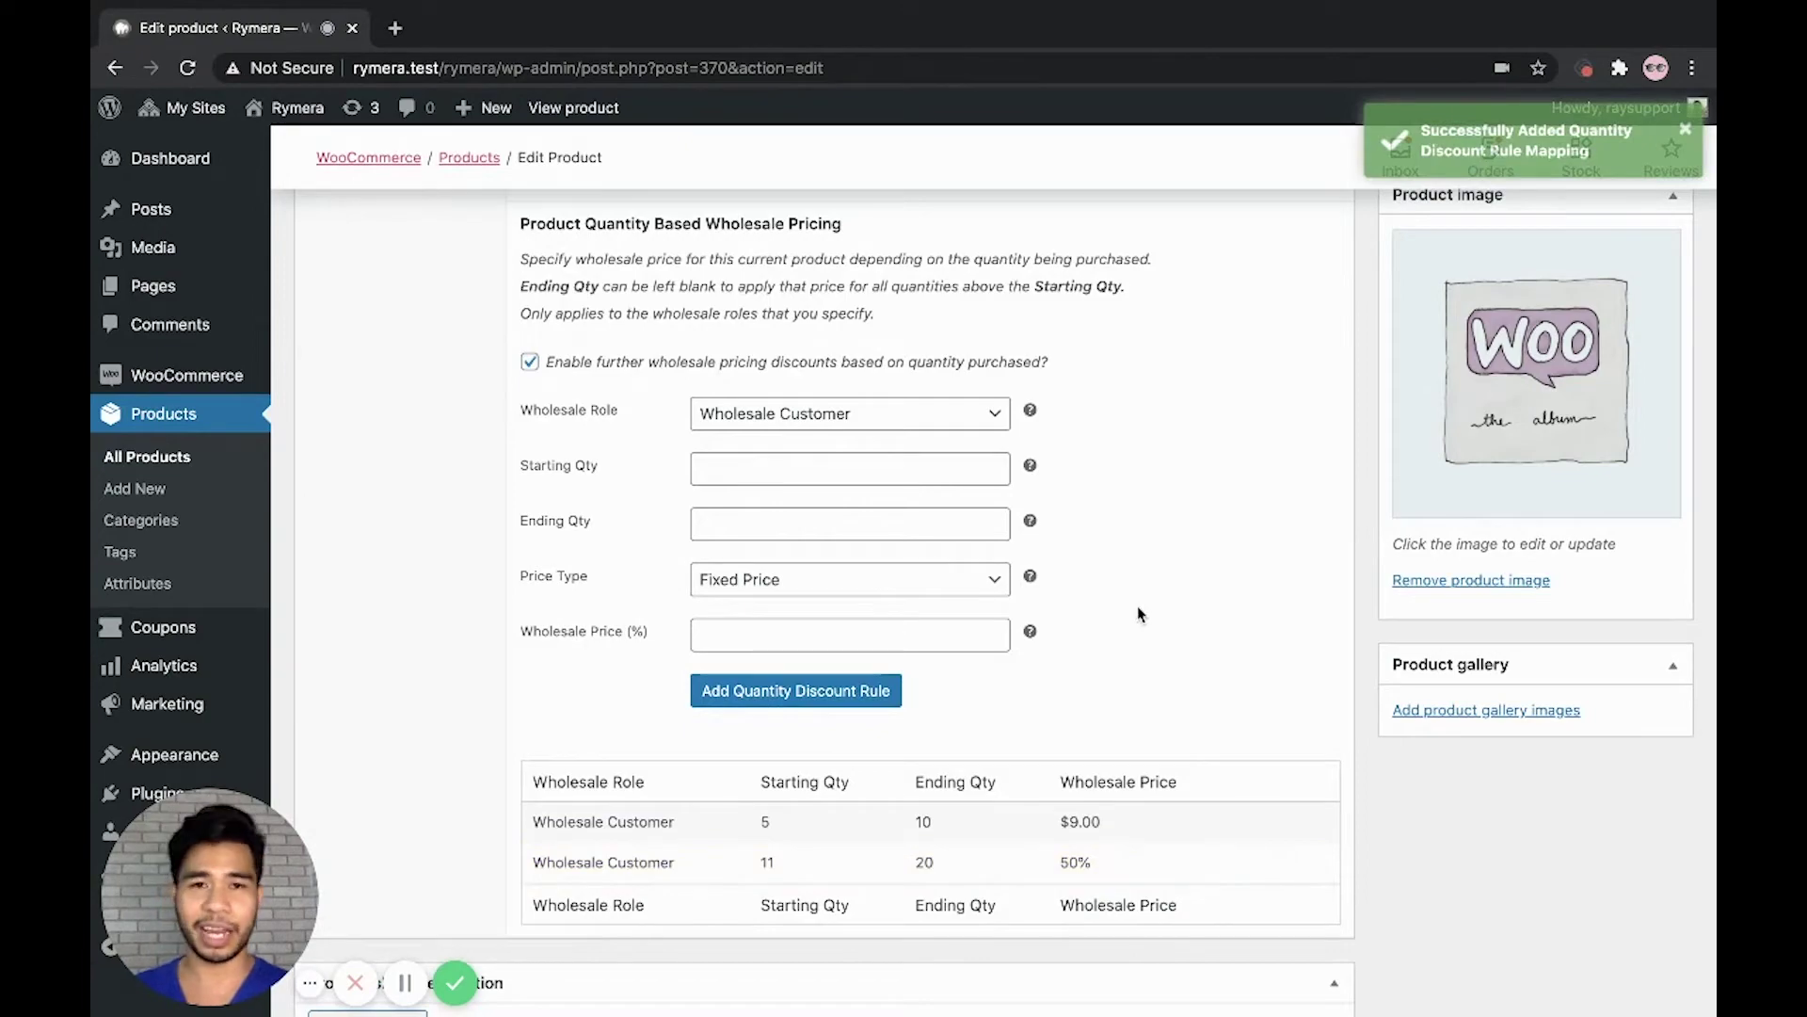
- Update the Album product and confirm the 5–10 and 11–20 rules remain listed
scroll(1139, 613, "up", 1)
scroll(1138, 614, "up", 10)
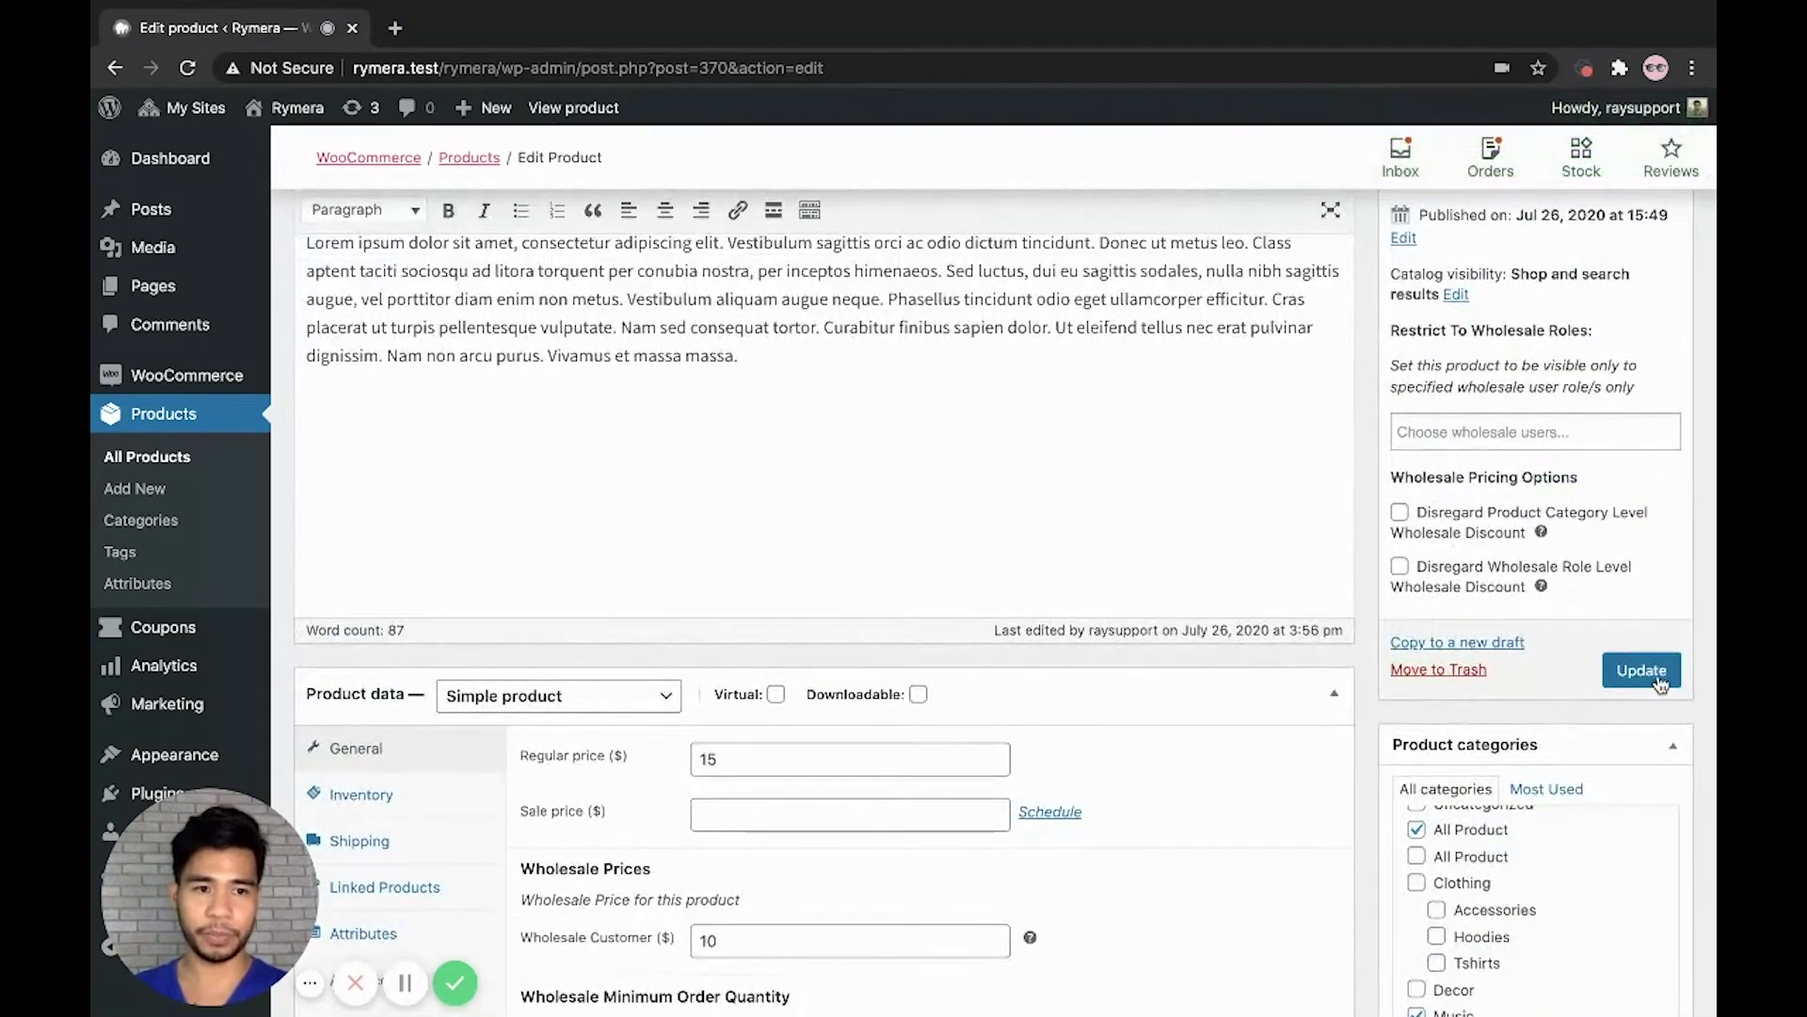
left_click(1649, 674)
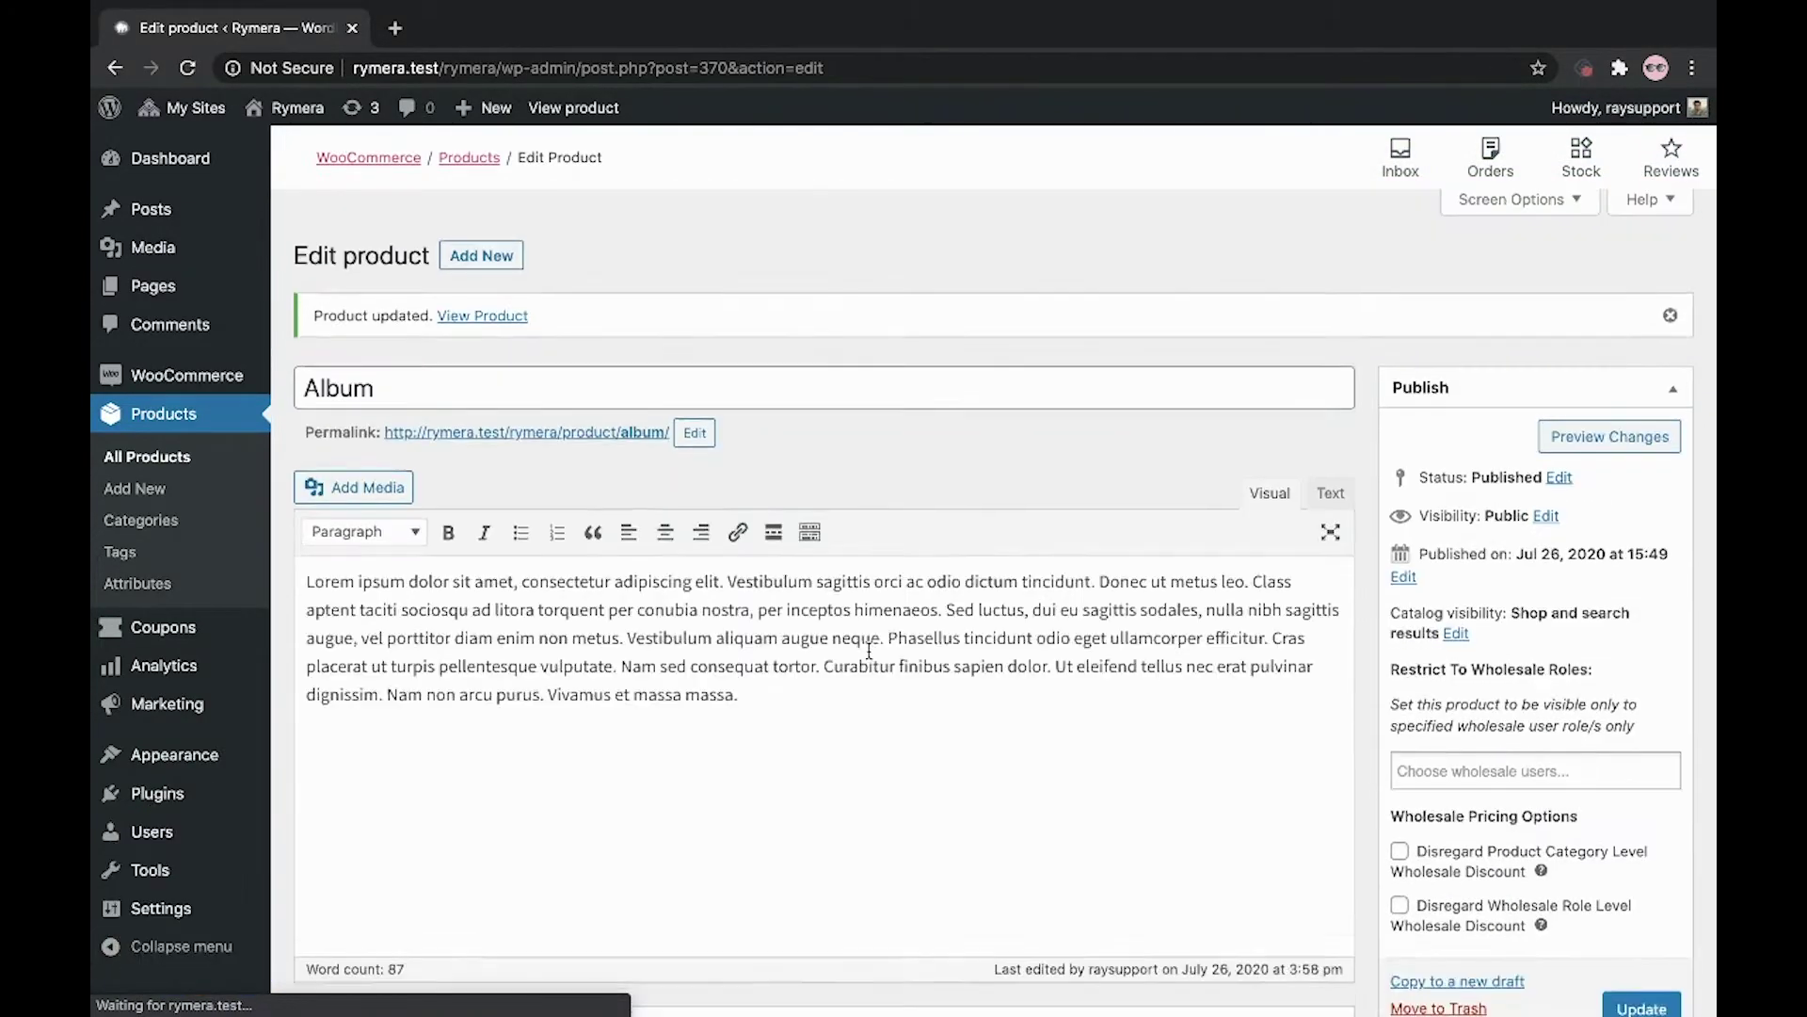
scroll(867, 650, "down", 1)
scroll(869, 657, "down", 10)
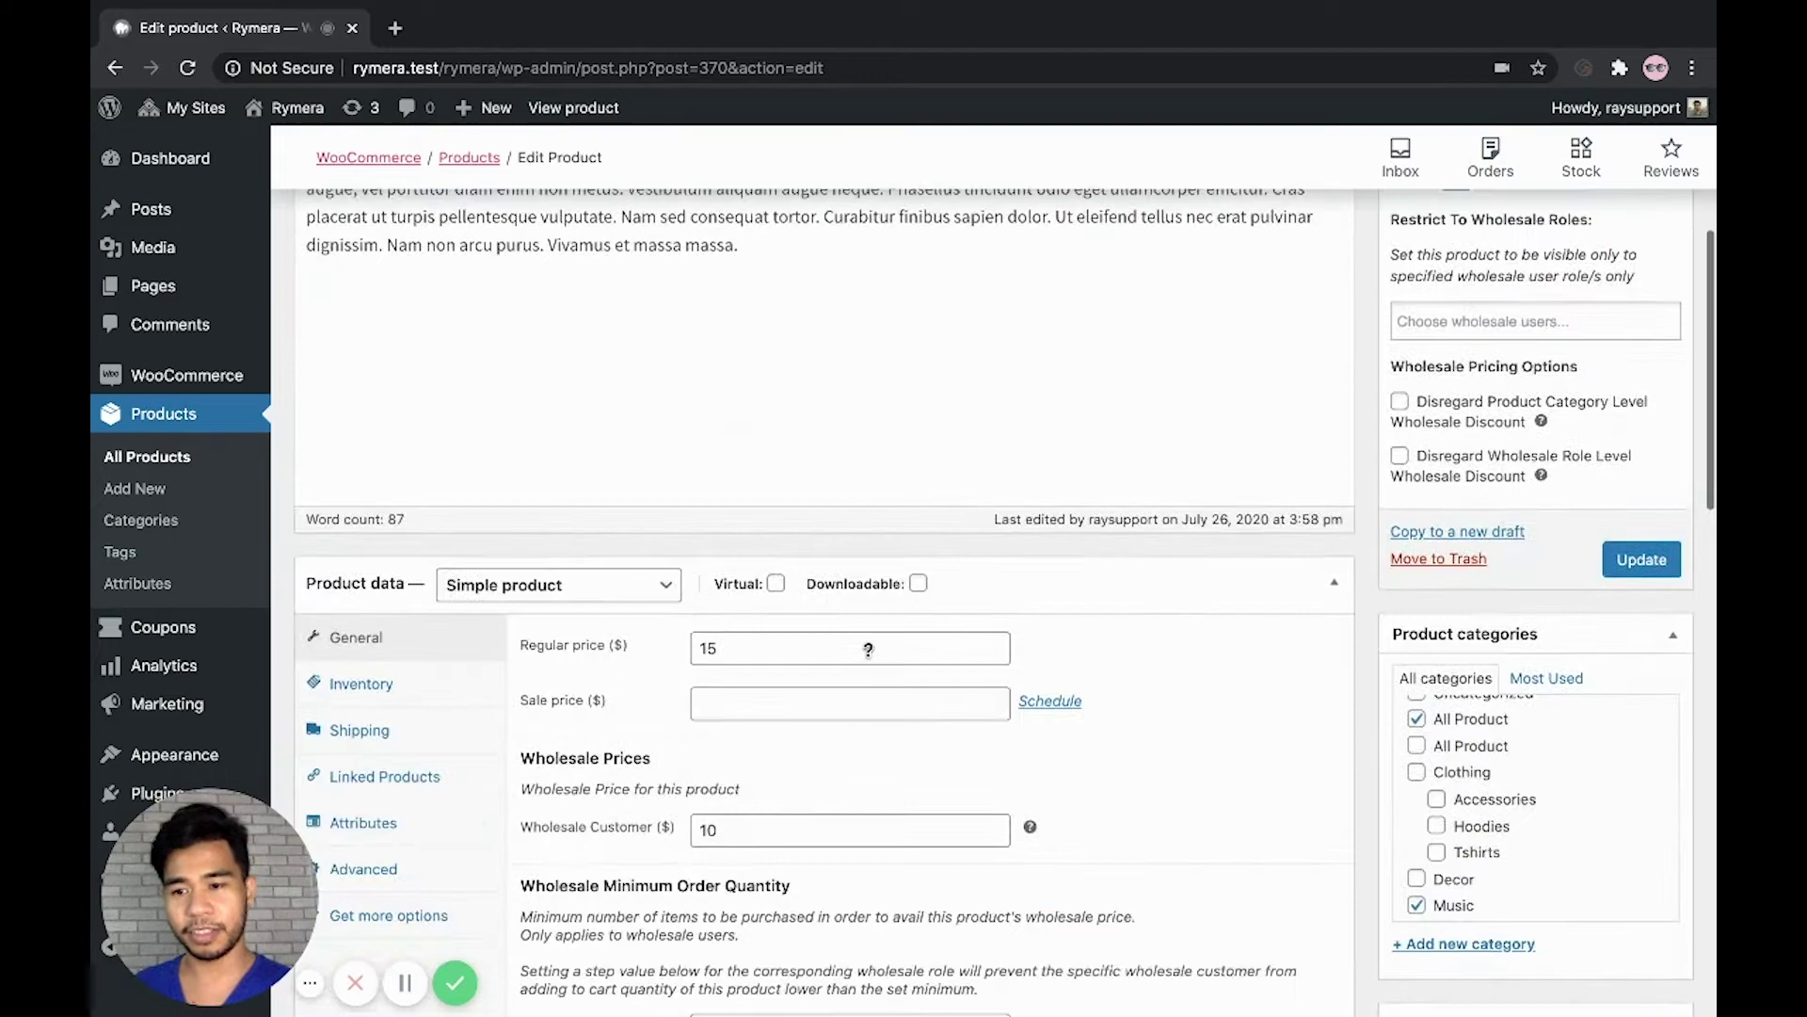
scroll(872, 656, "down", 4)
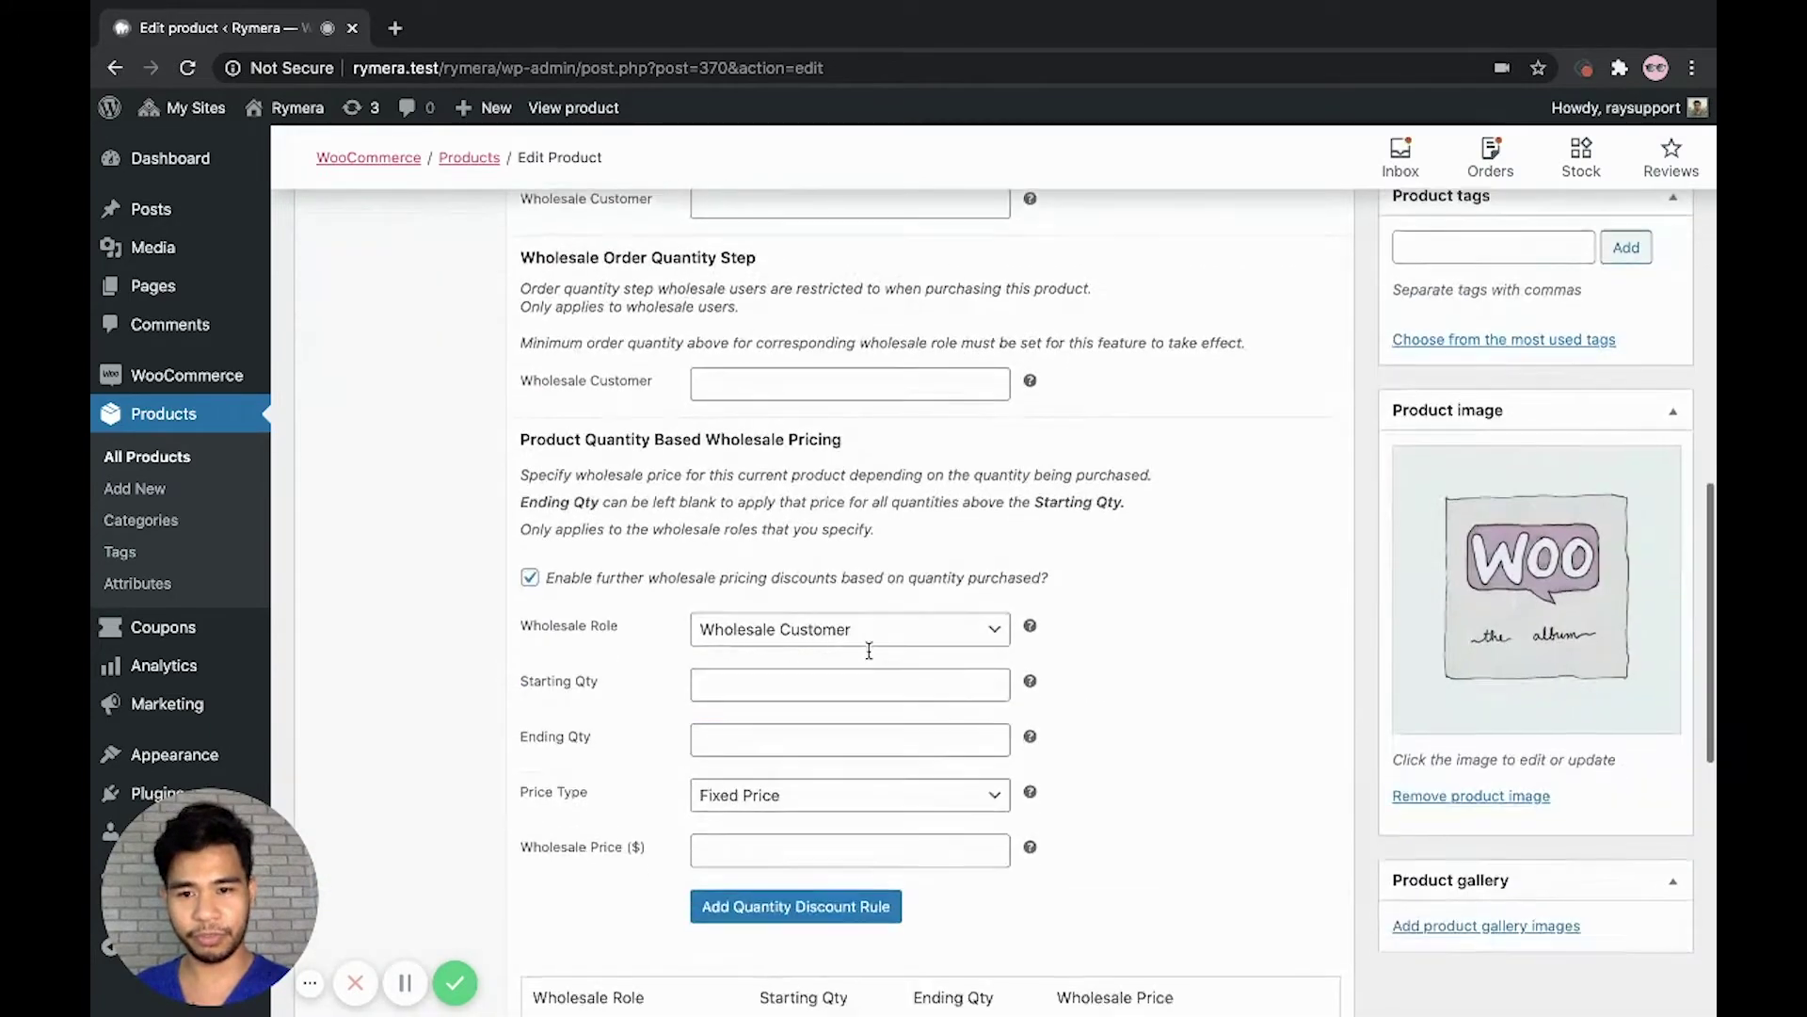
scroll(674, 779, "up", 1)
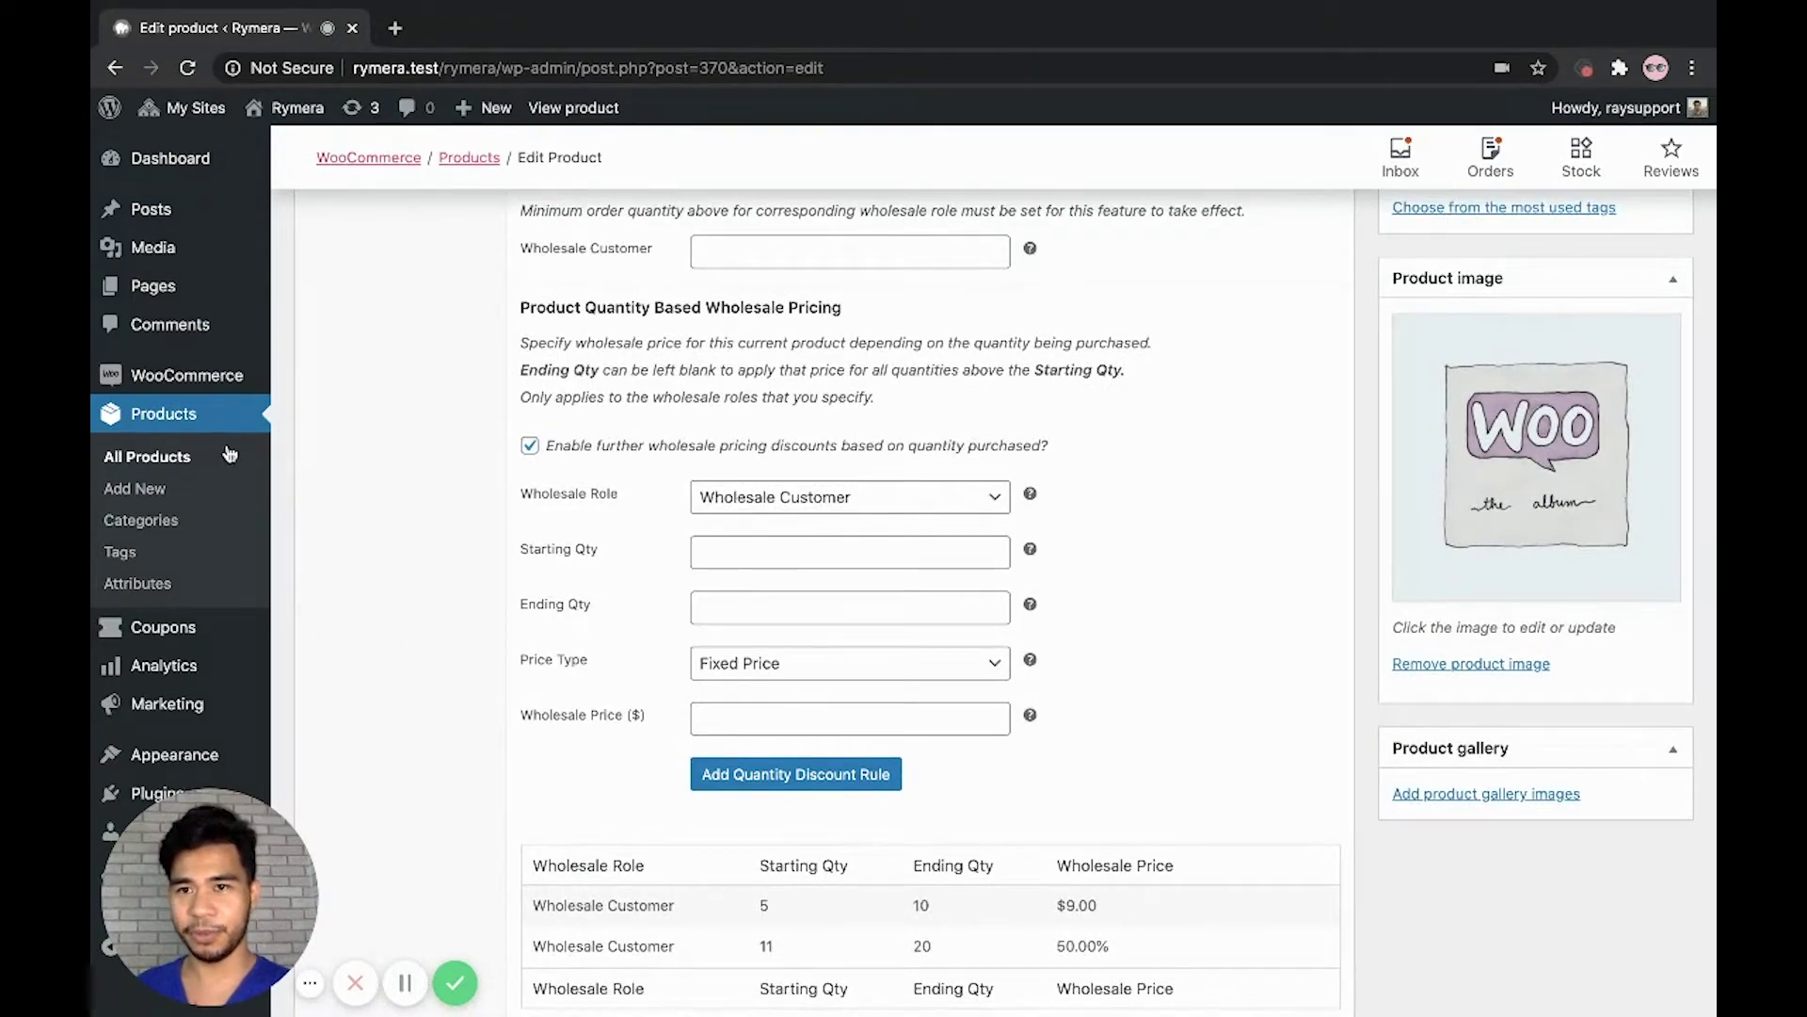
scroll(350, 463, "up", 10)
scroll(350, 462, "up", 3)
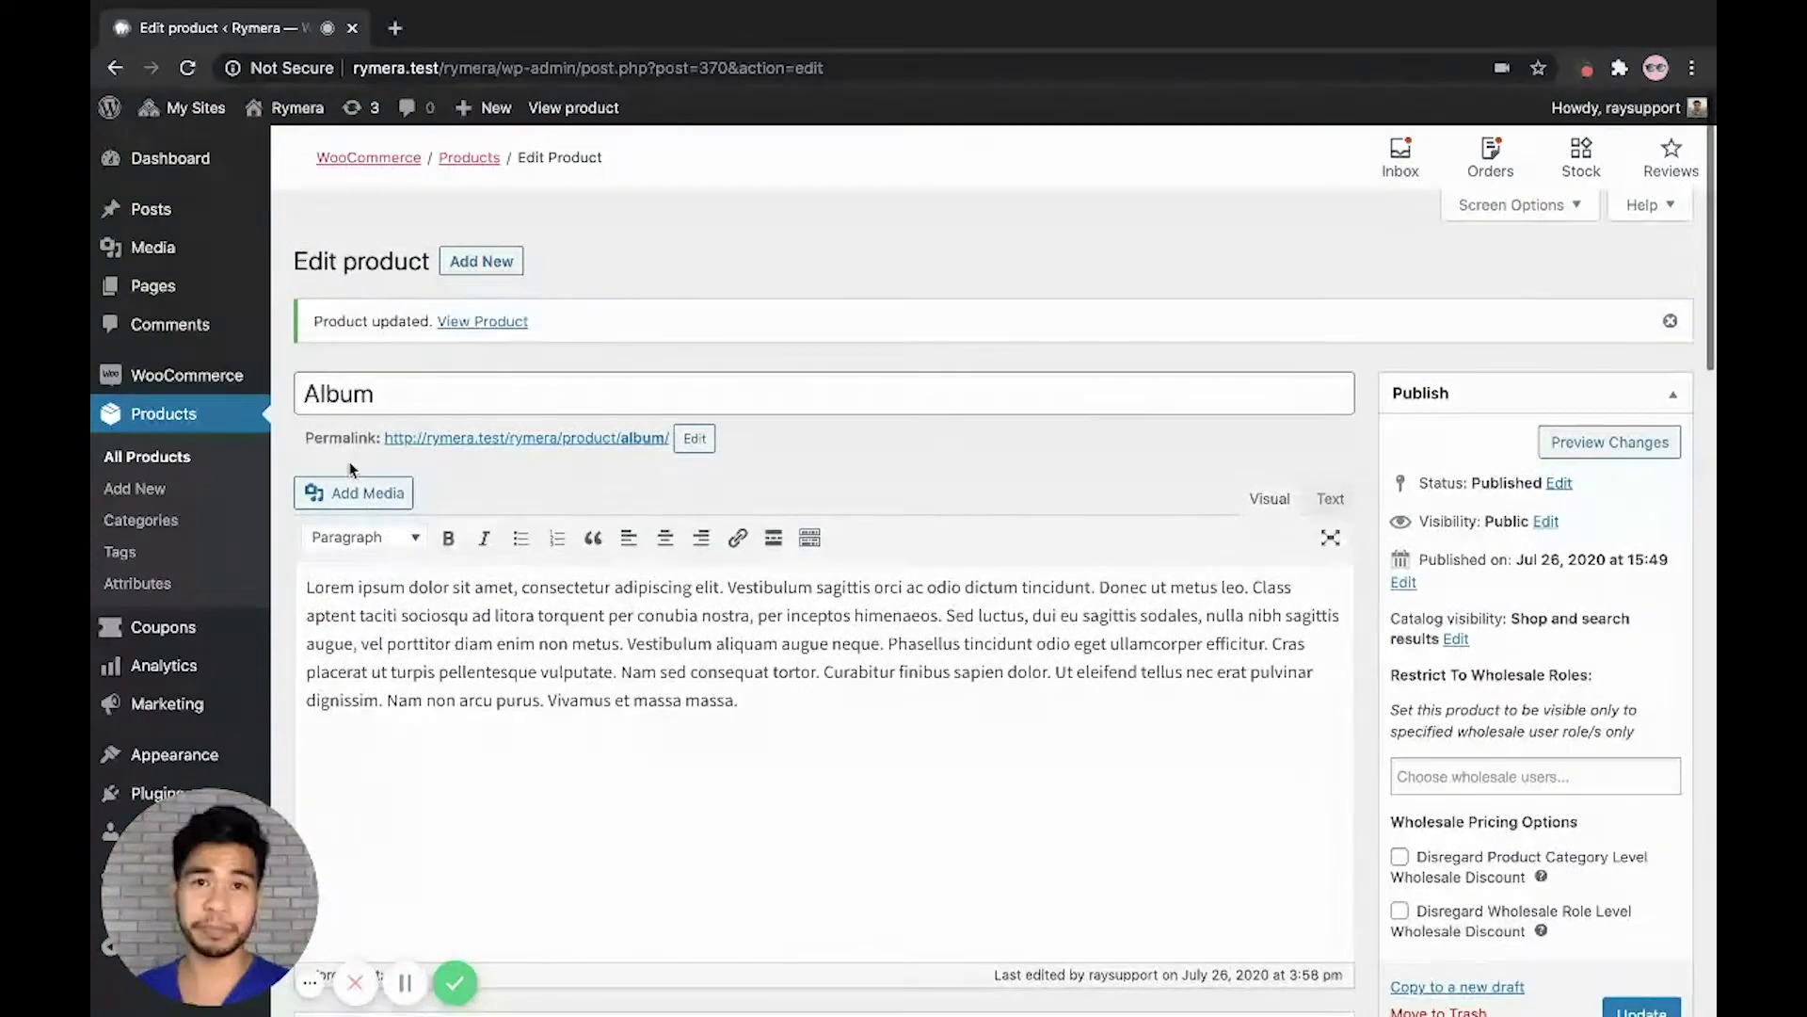
- Generate a CSV export of all products with all custom meta included
left_click(186, 467)
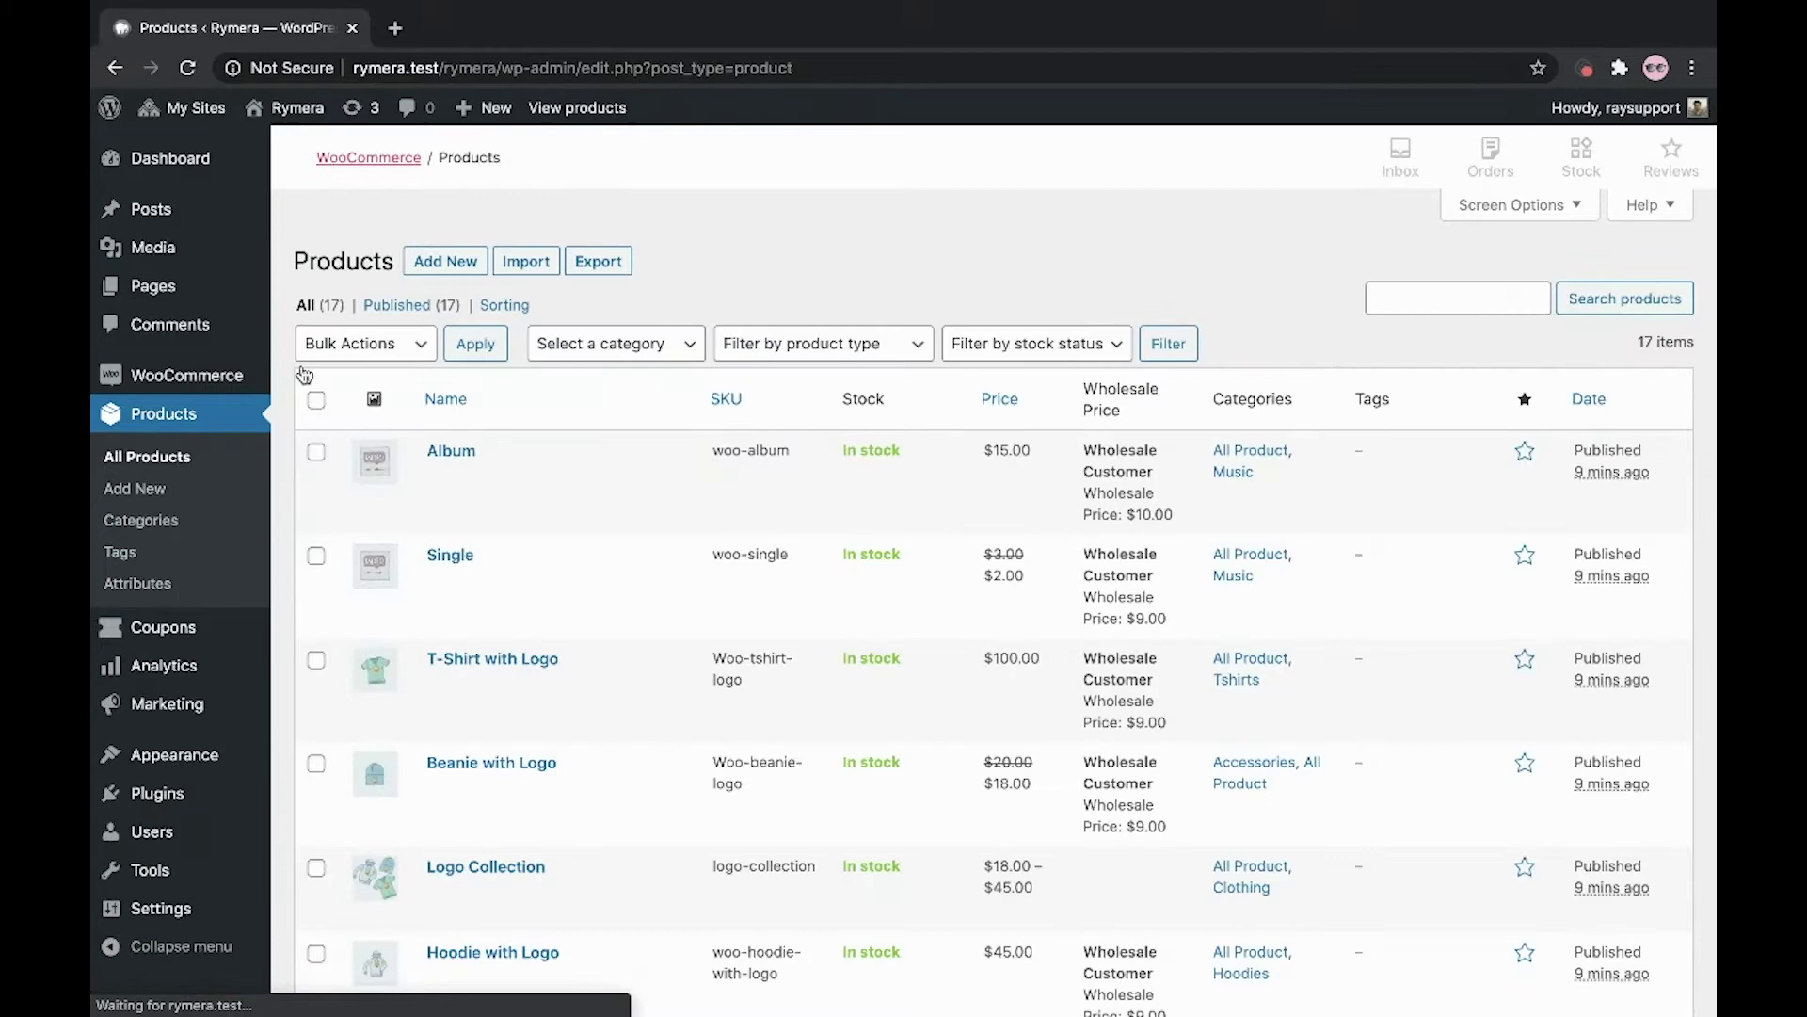
left_click(623, 268)
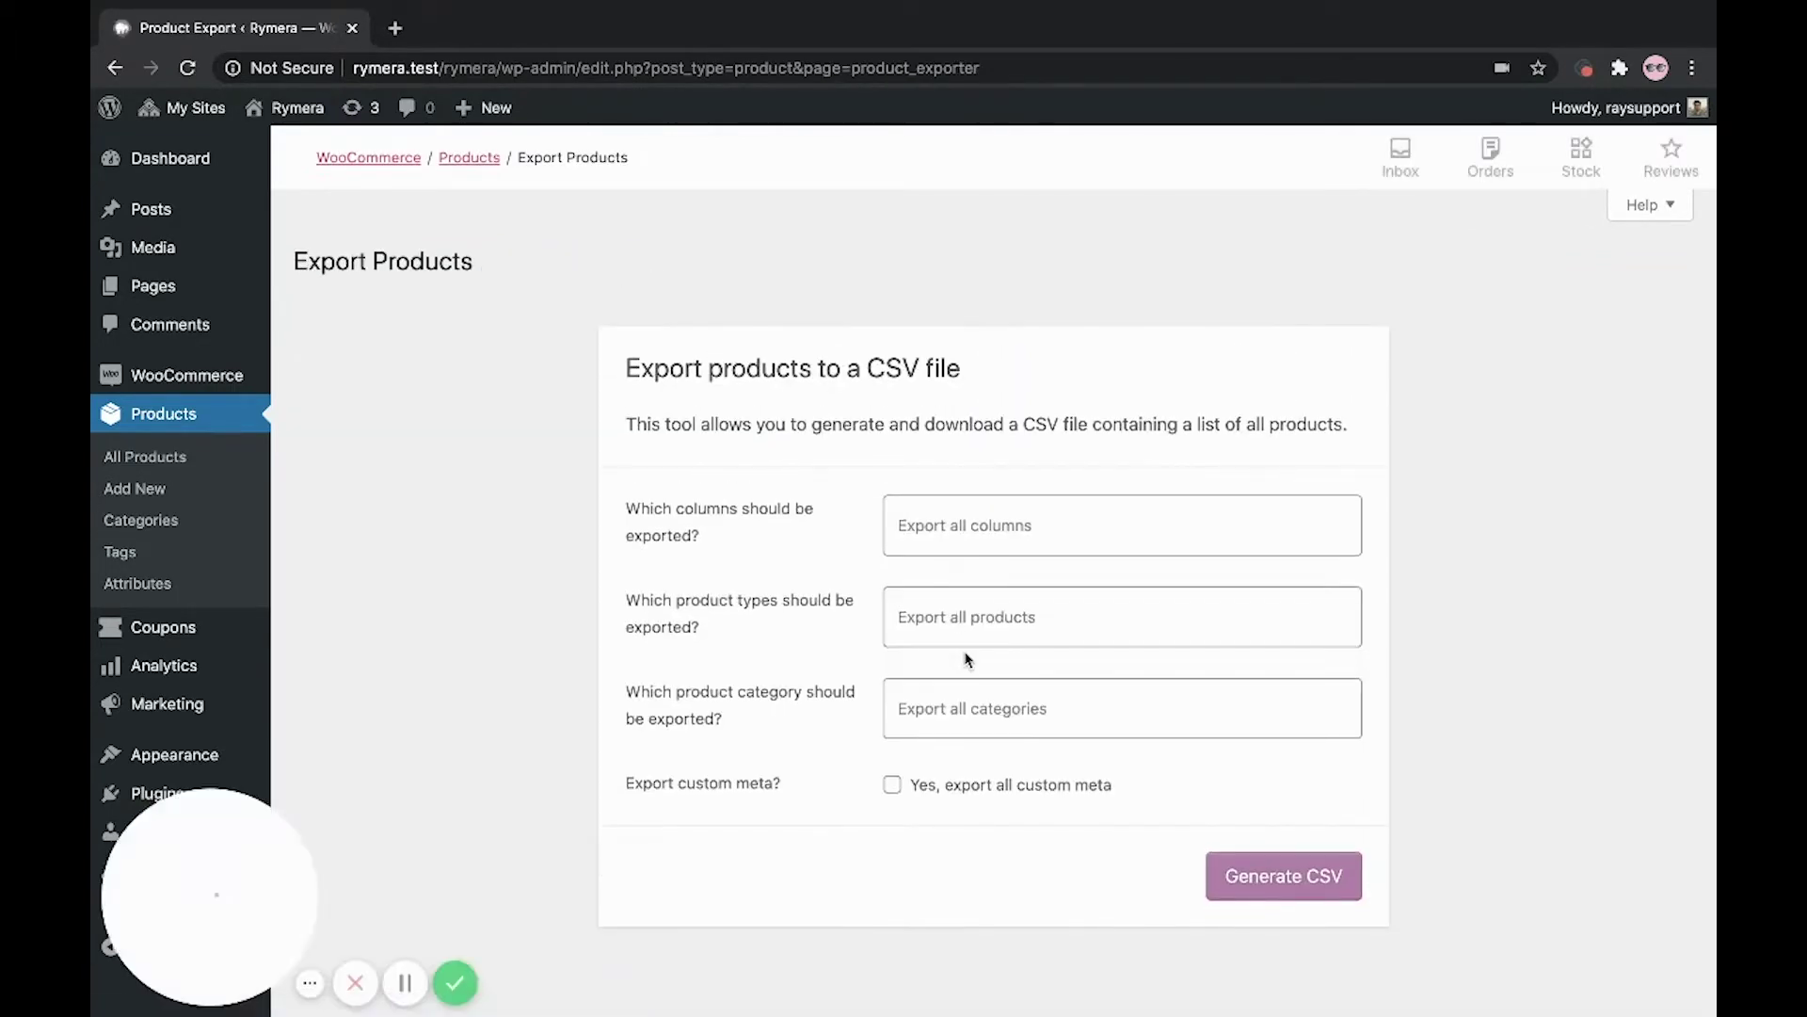
left_click(893, 757)
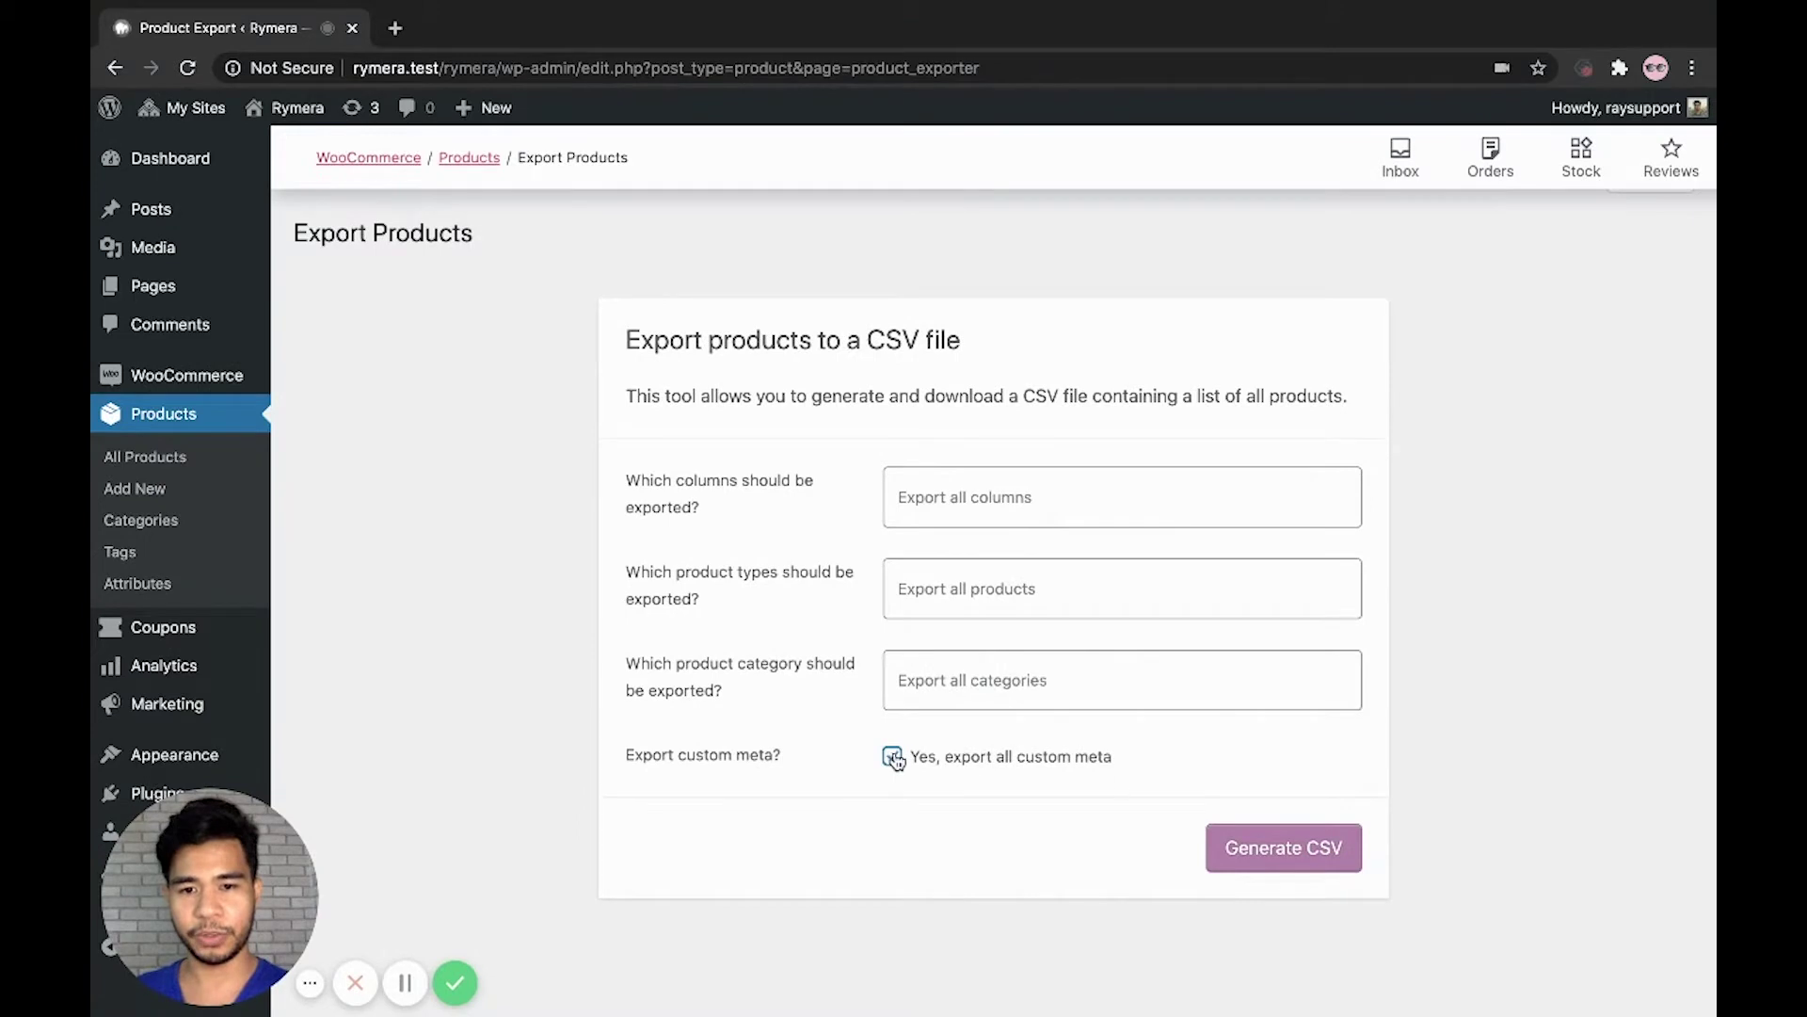
left_click(1265, 849)
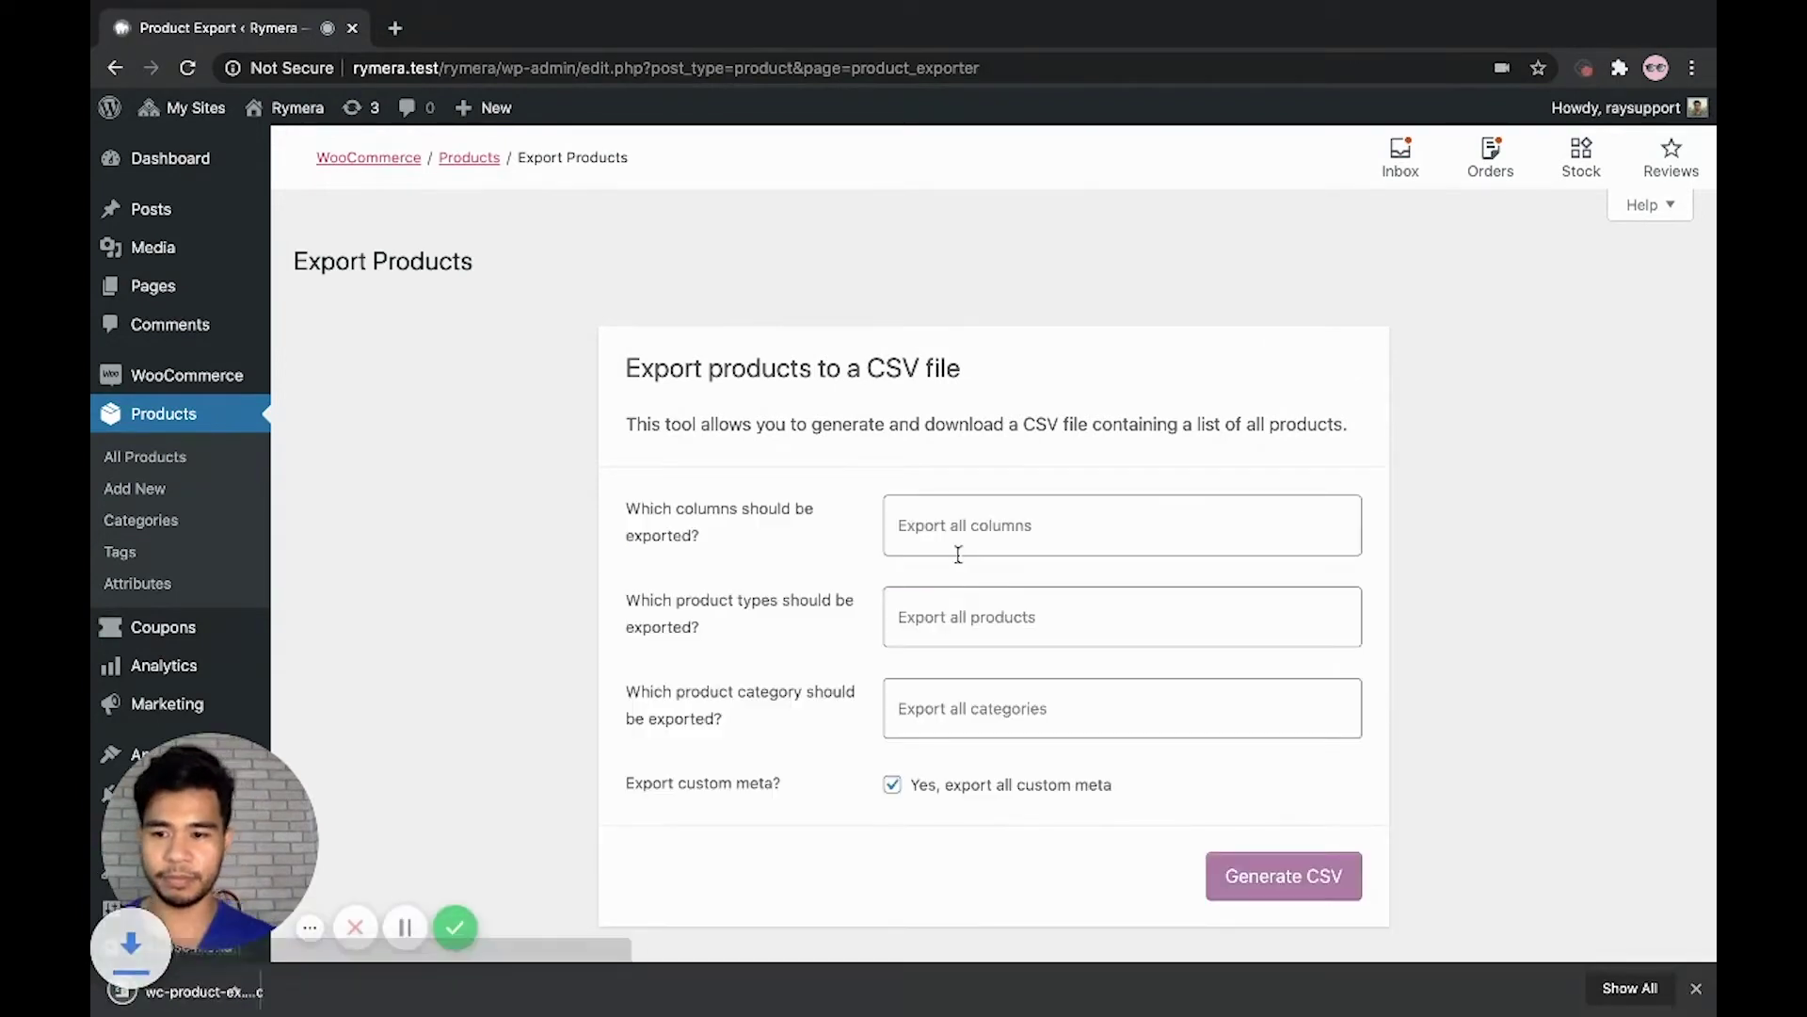
- Open the exported CSV in Excel, select BE14, and widen column BE and the formula bar
left_click(207, 998)
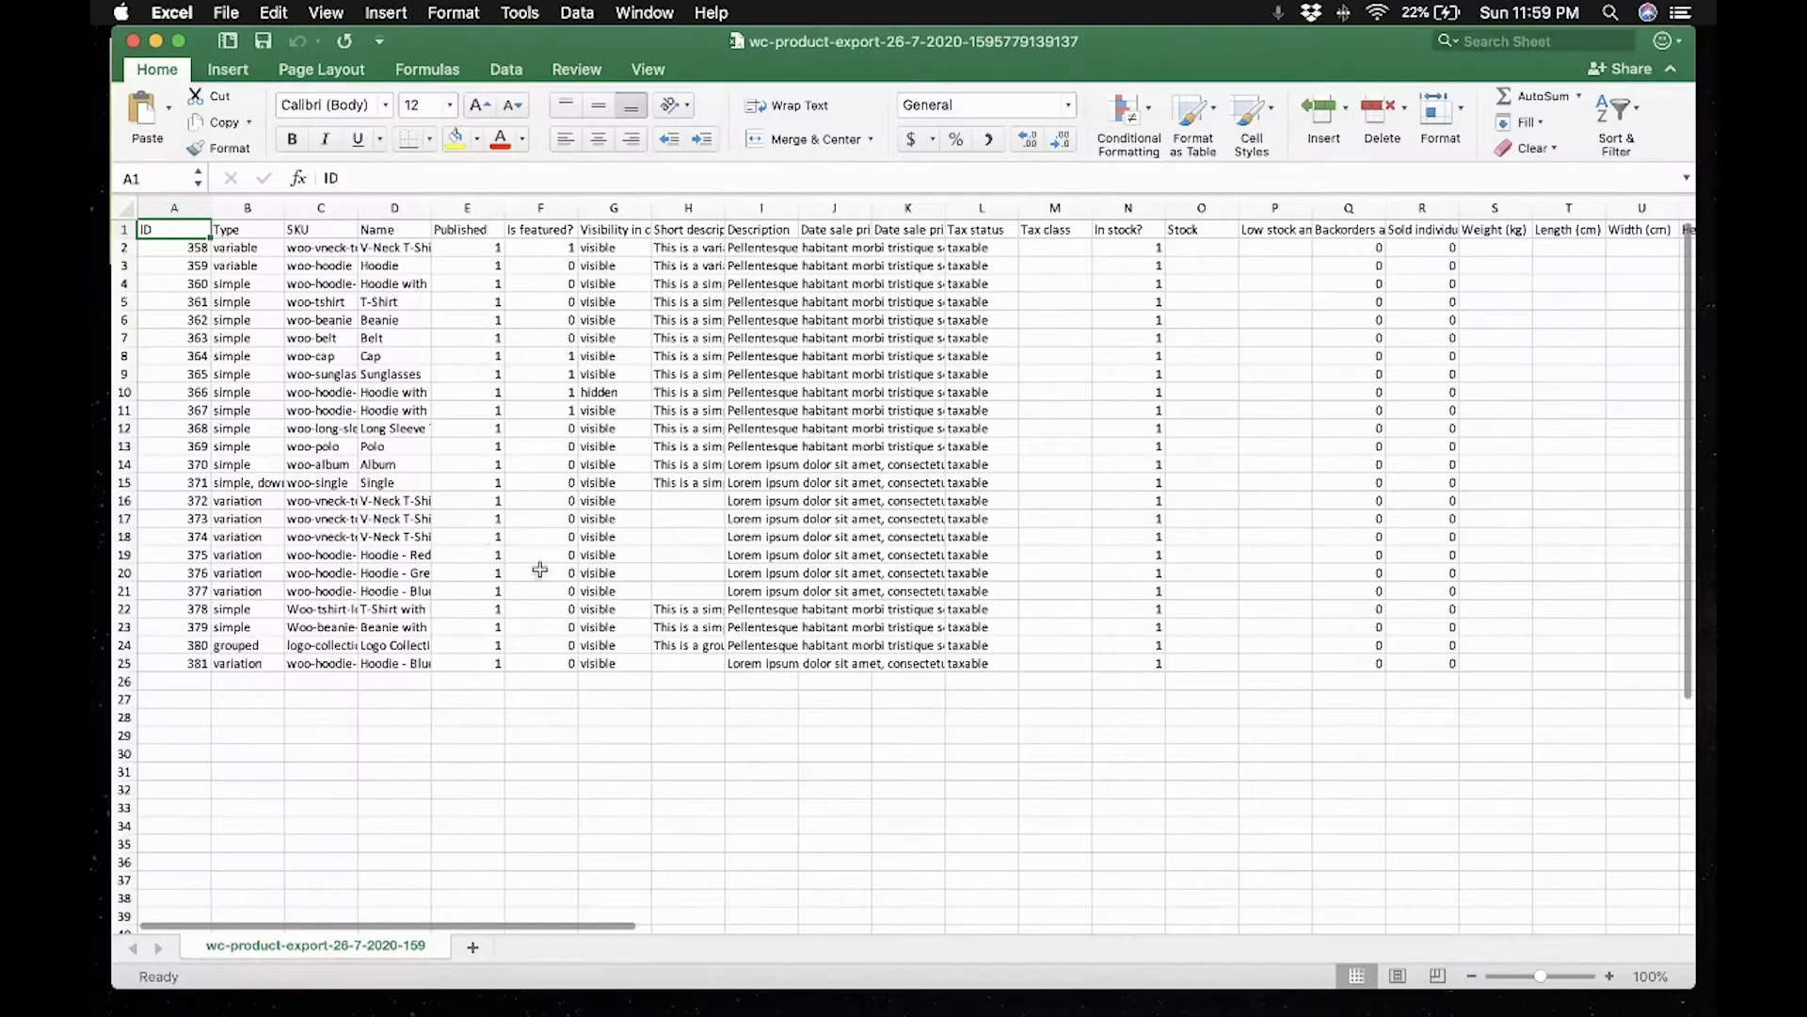
left_click(407, 466)
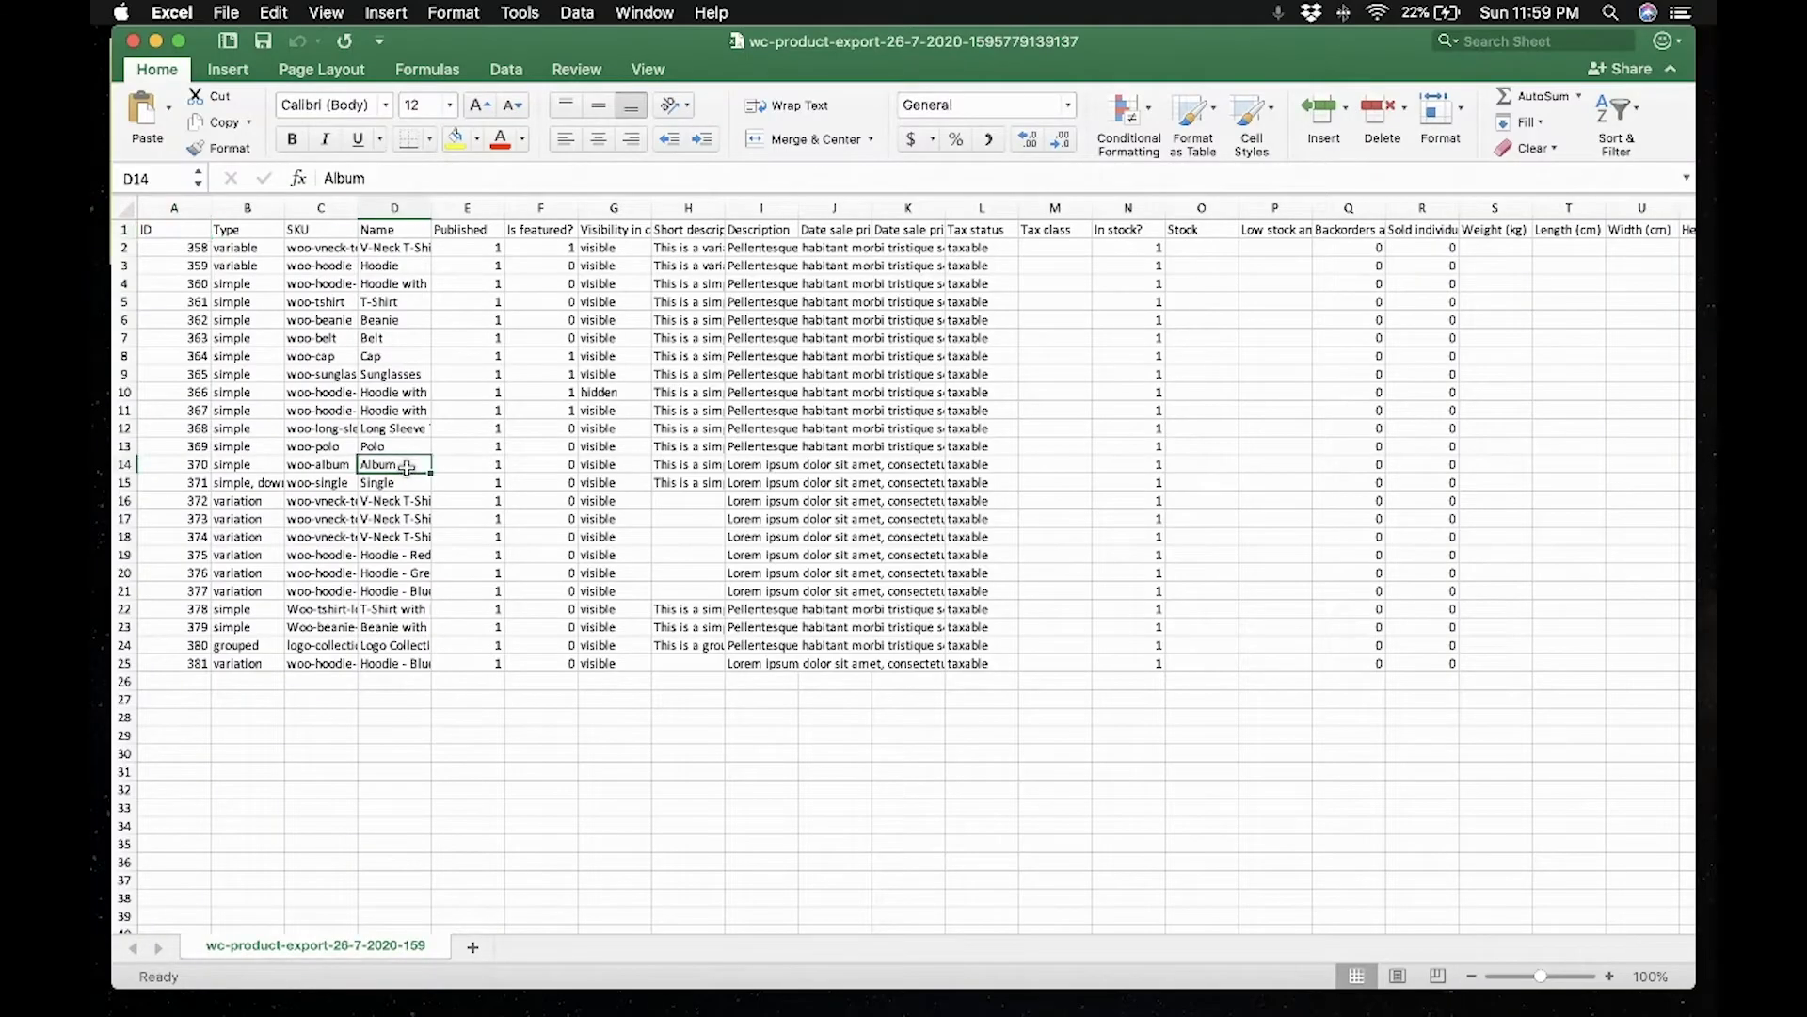
scroll(406, 466, "right", 10)
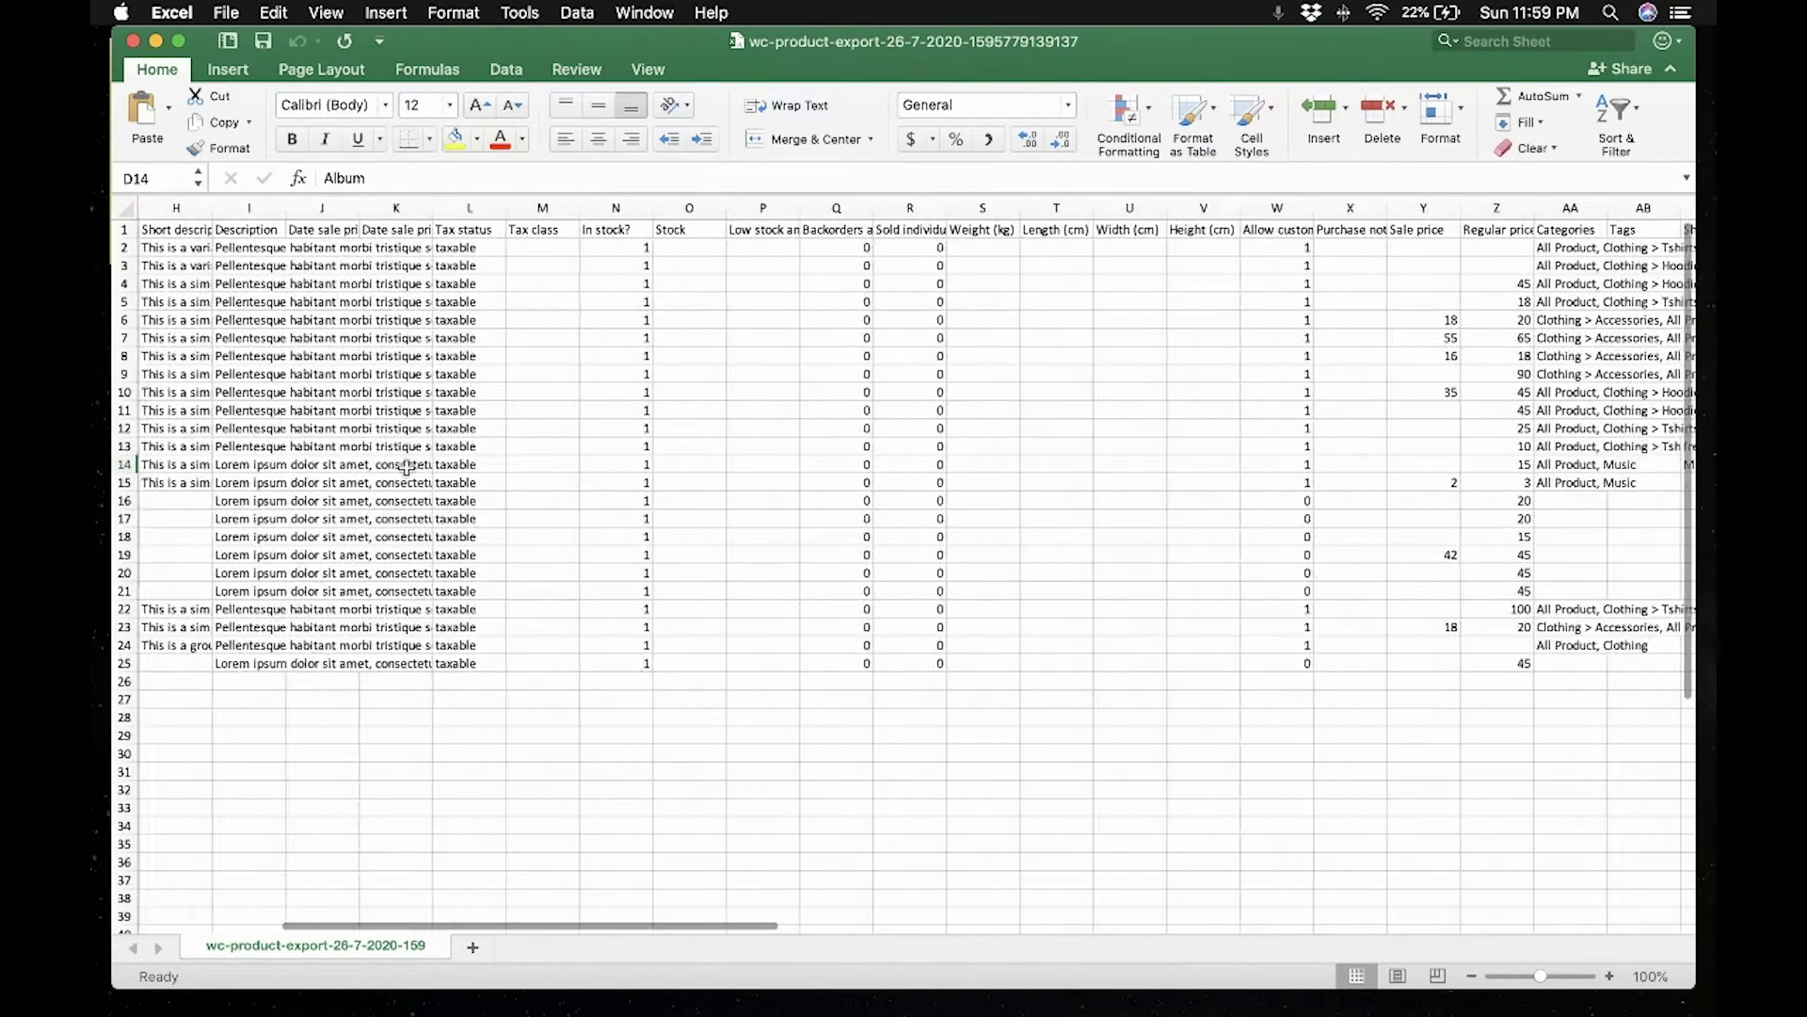
scroll(406, 468, "right", 15)
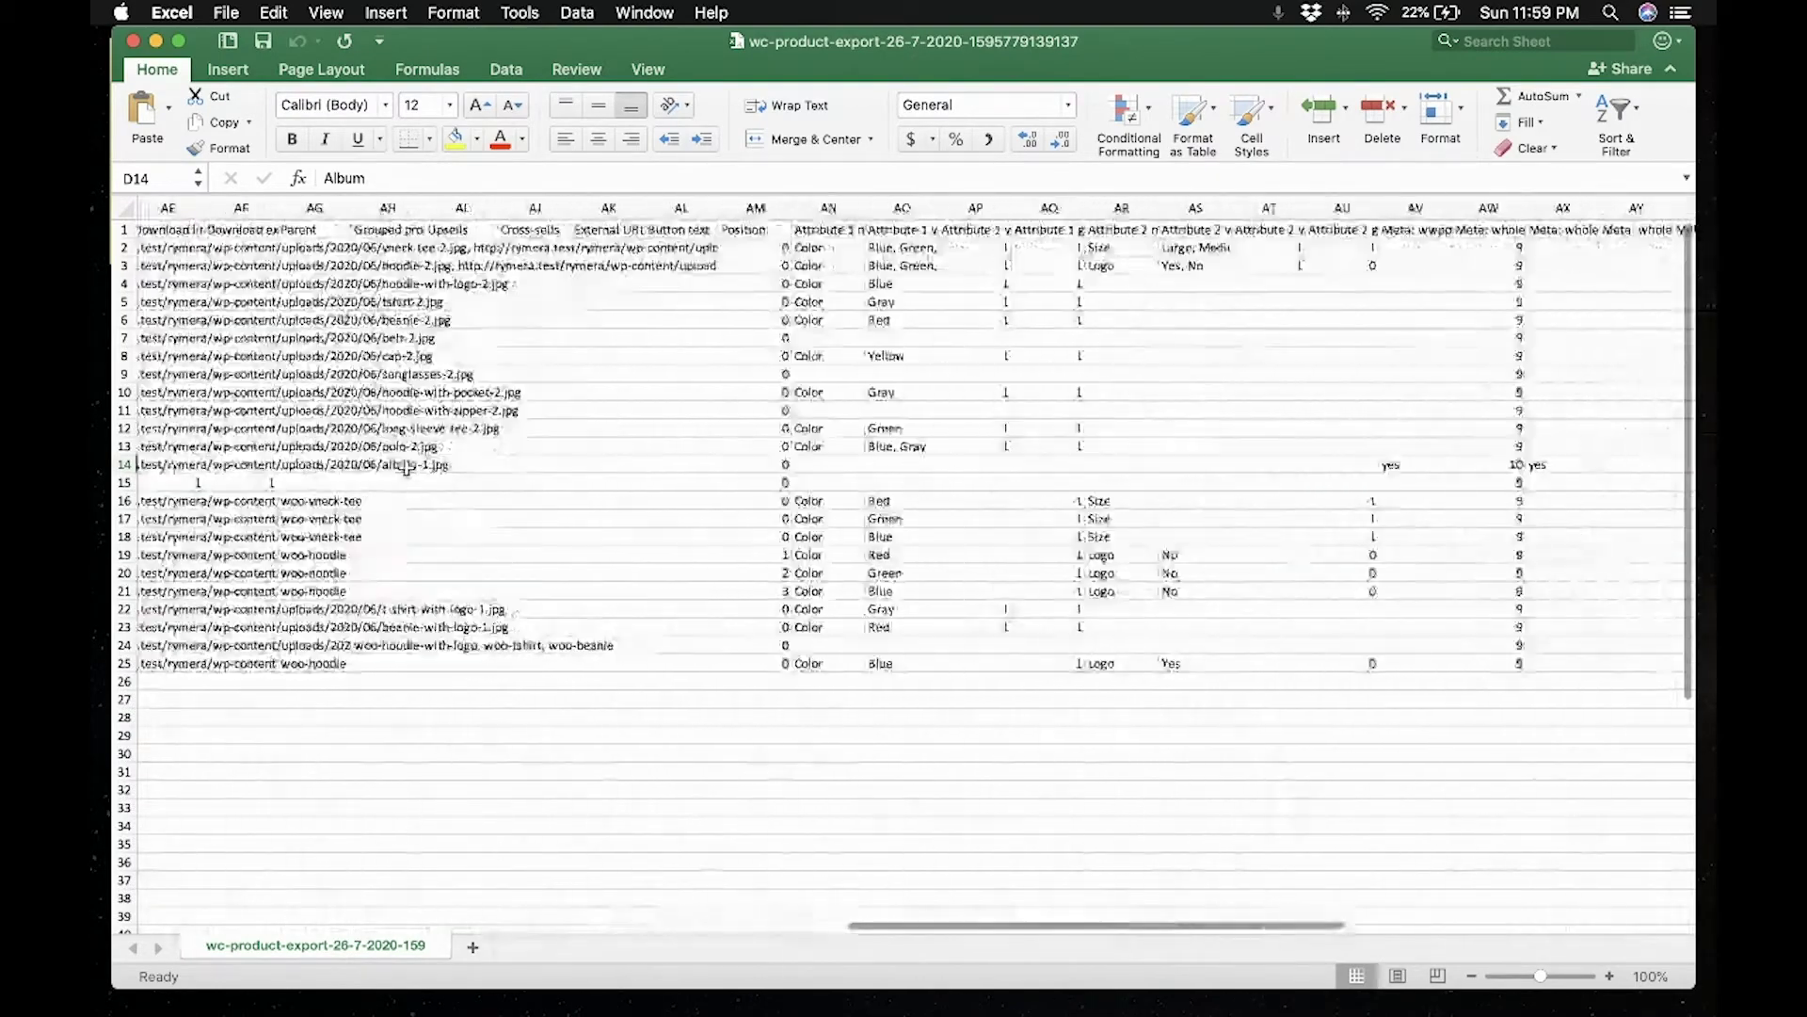
scroll(407, 468, "right", 5)
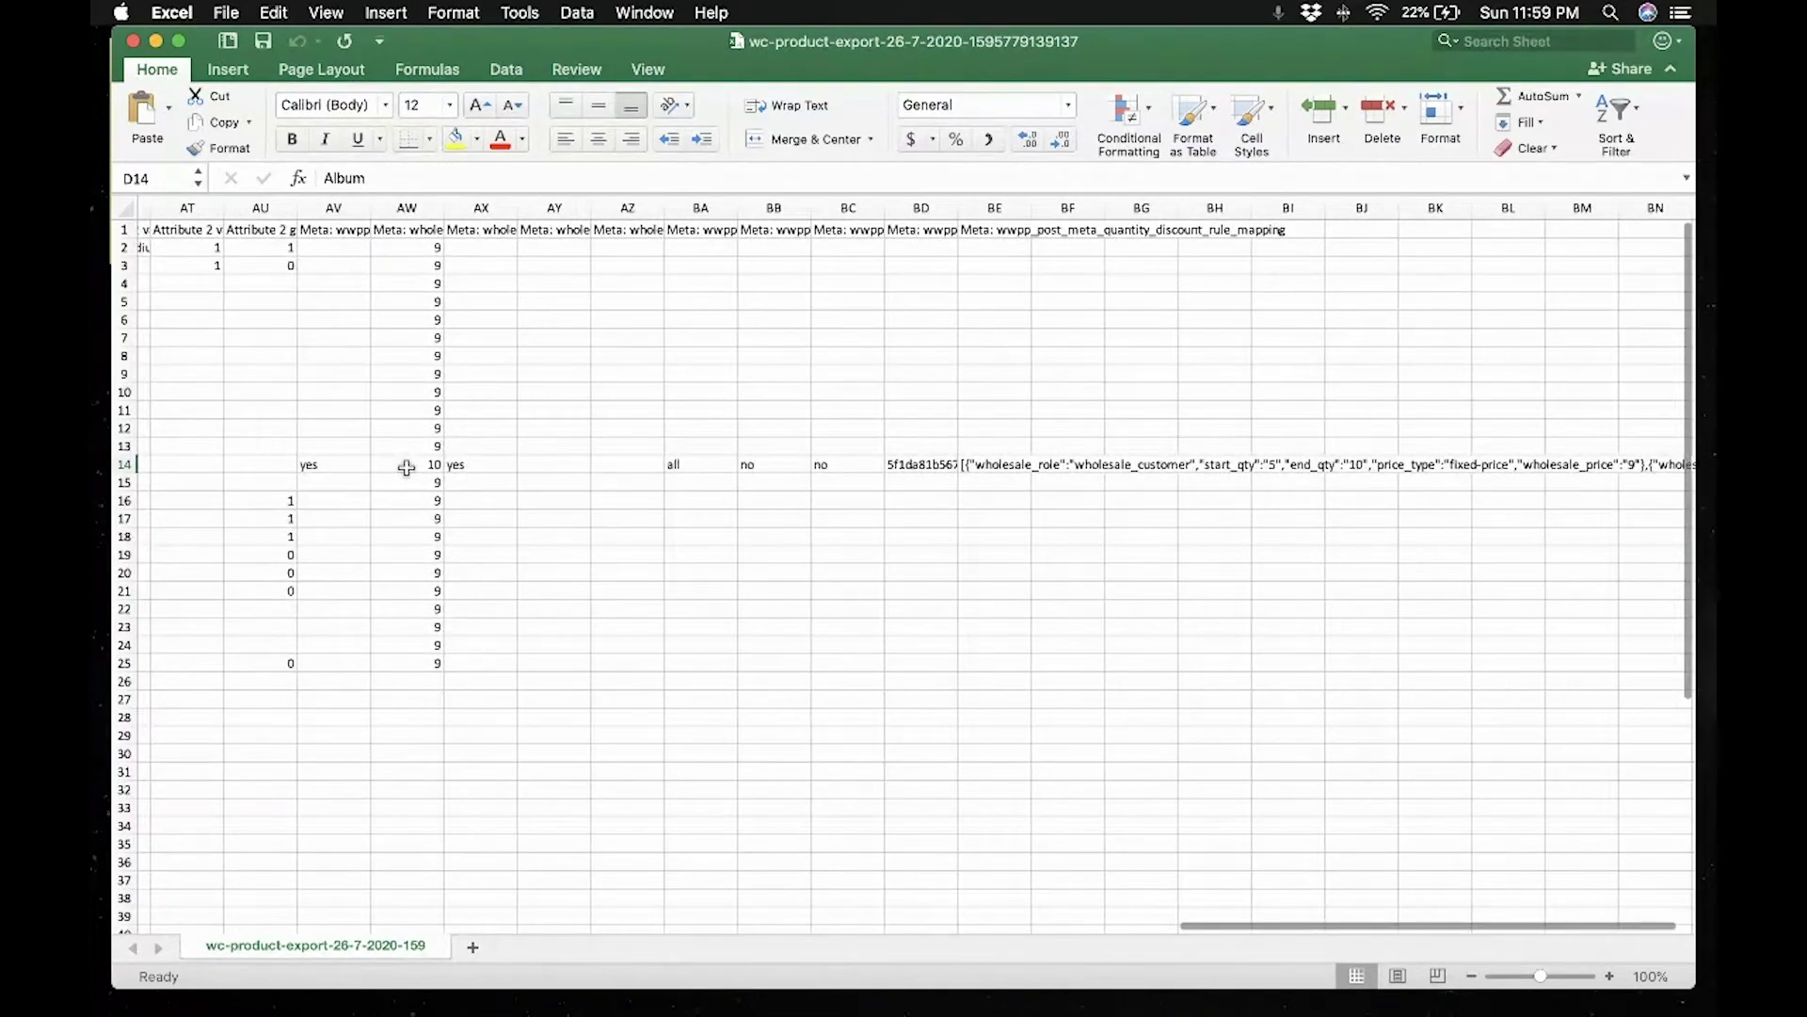
left_click(996, 467)
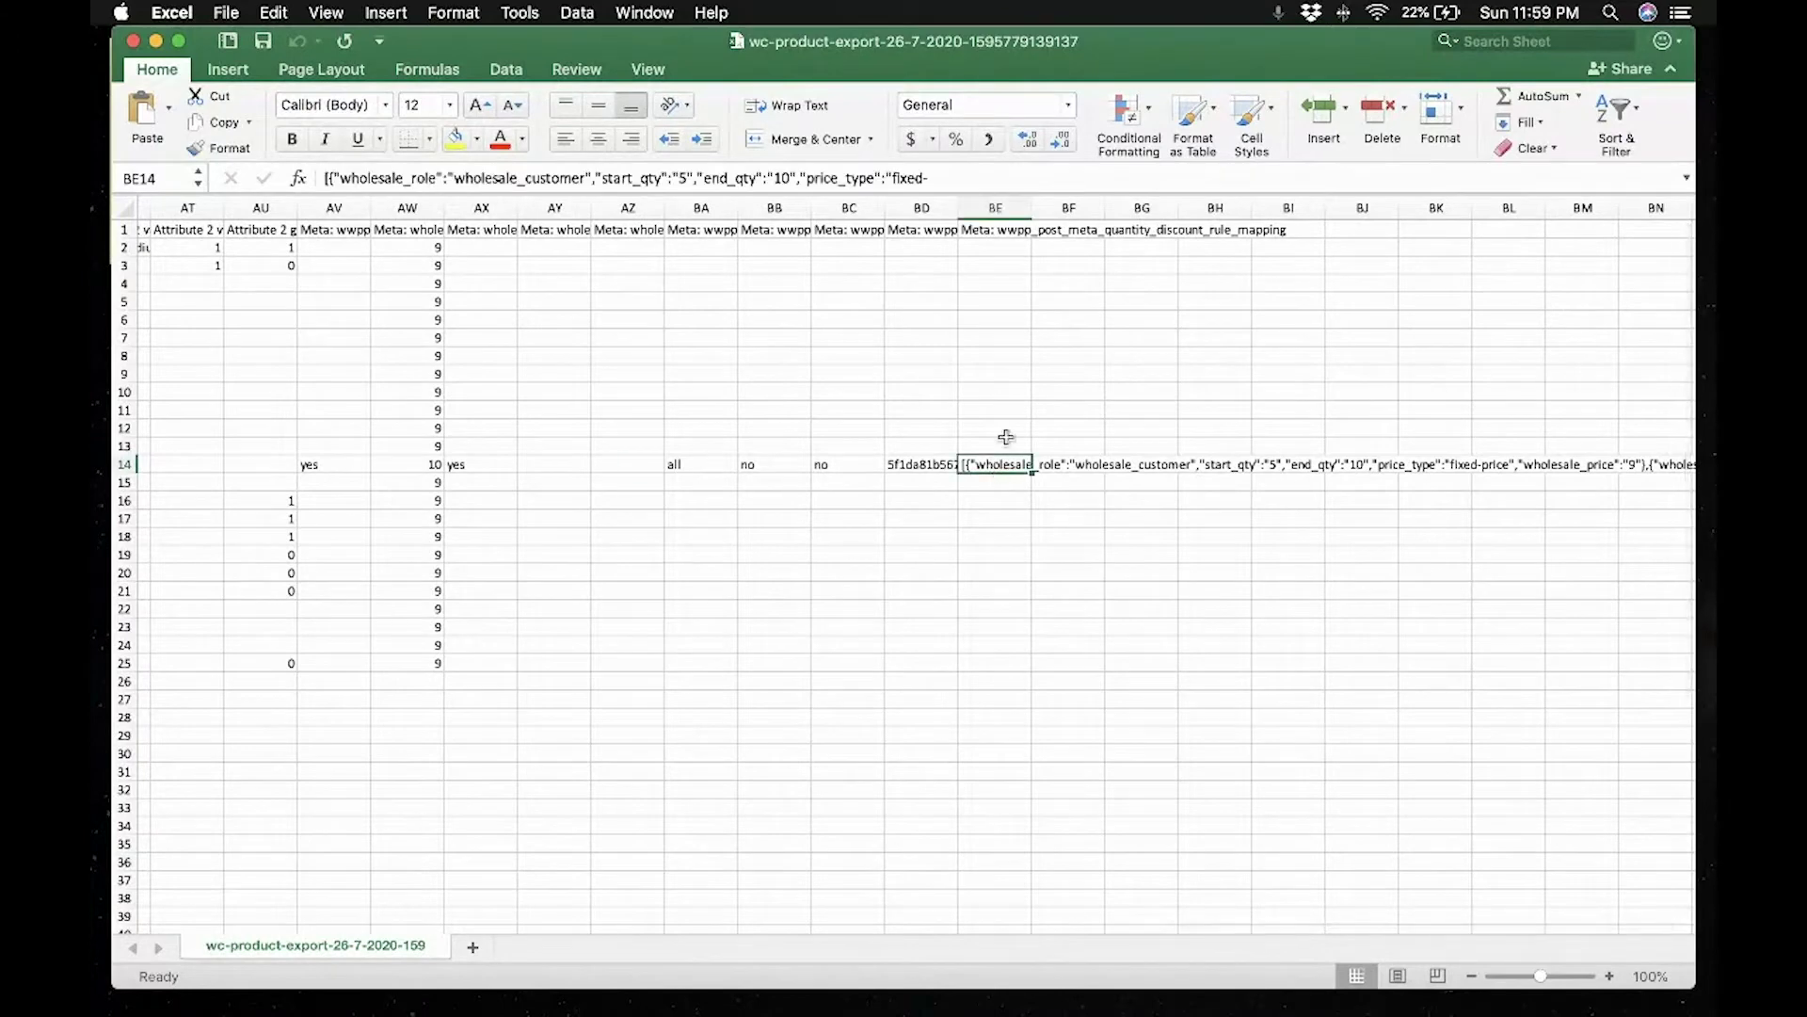
left_click_drag(1032, 207, 1485, 214)
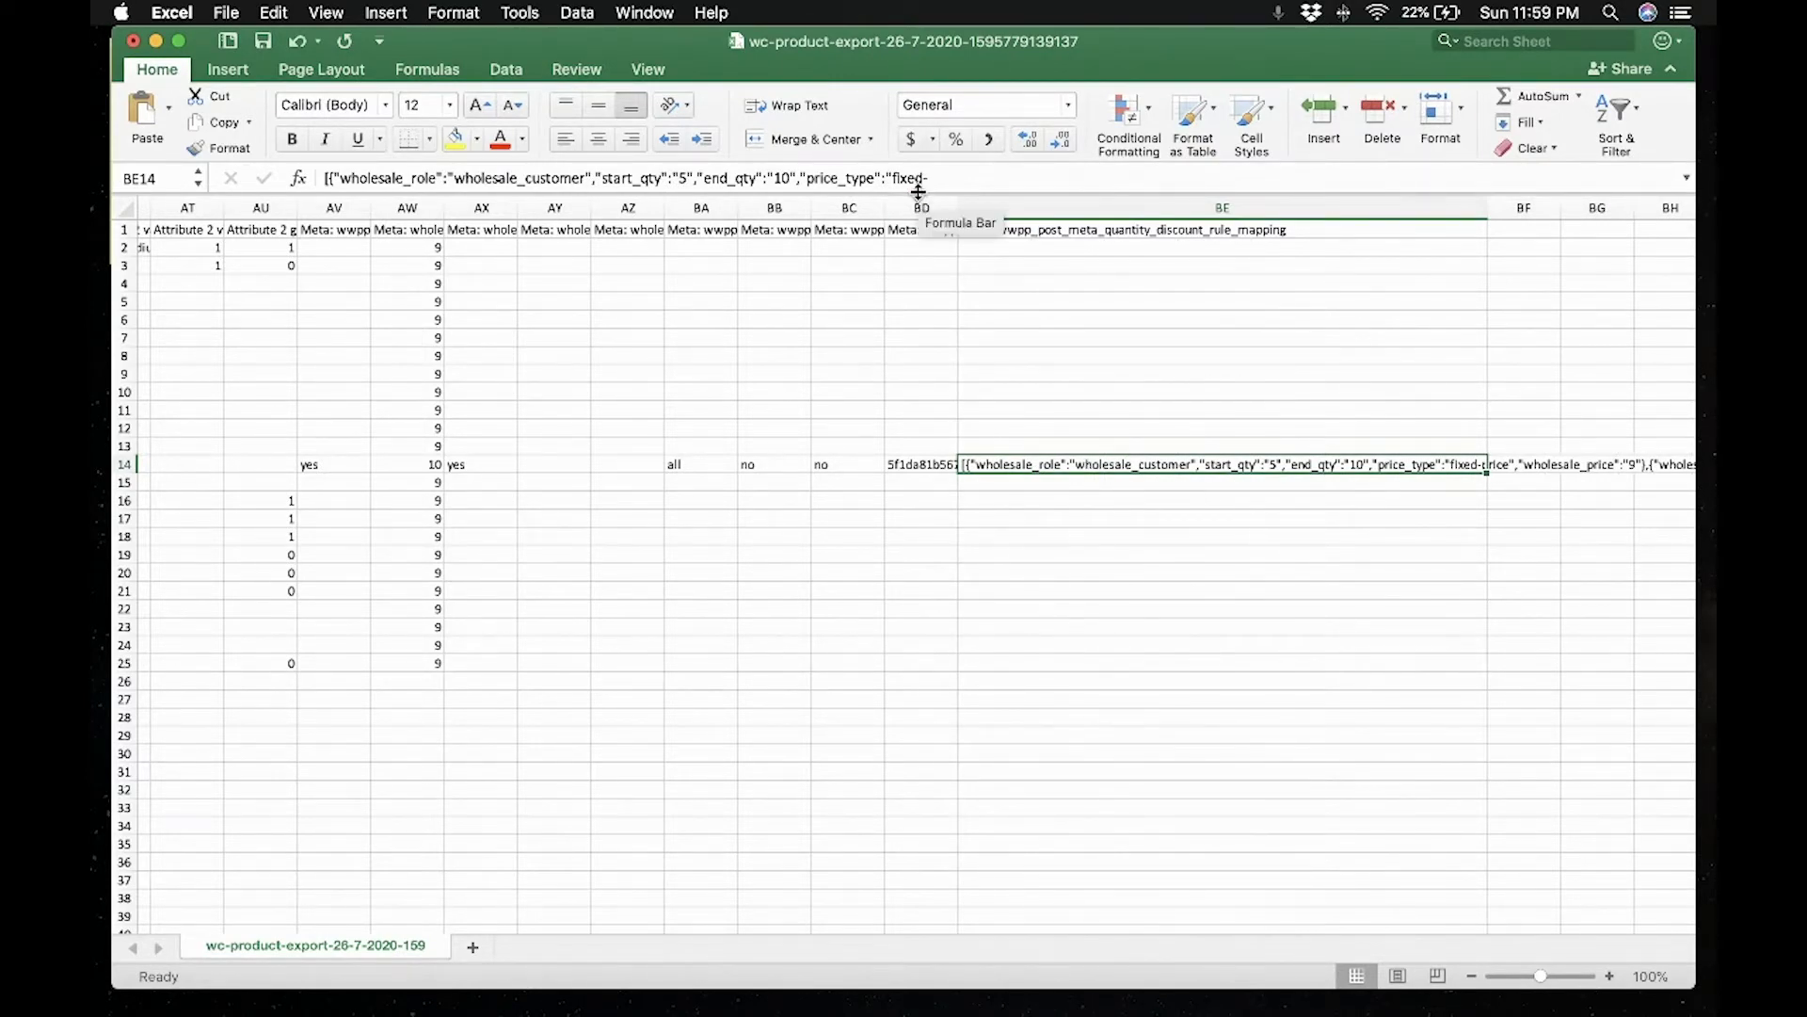
left_click_drag(917, 194, 904, 276)
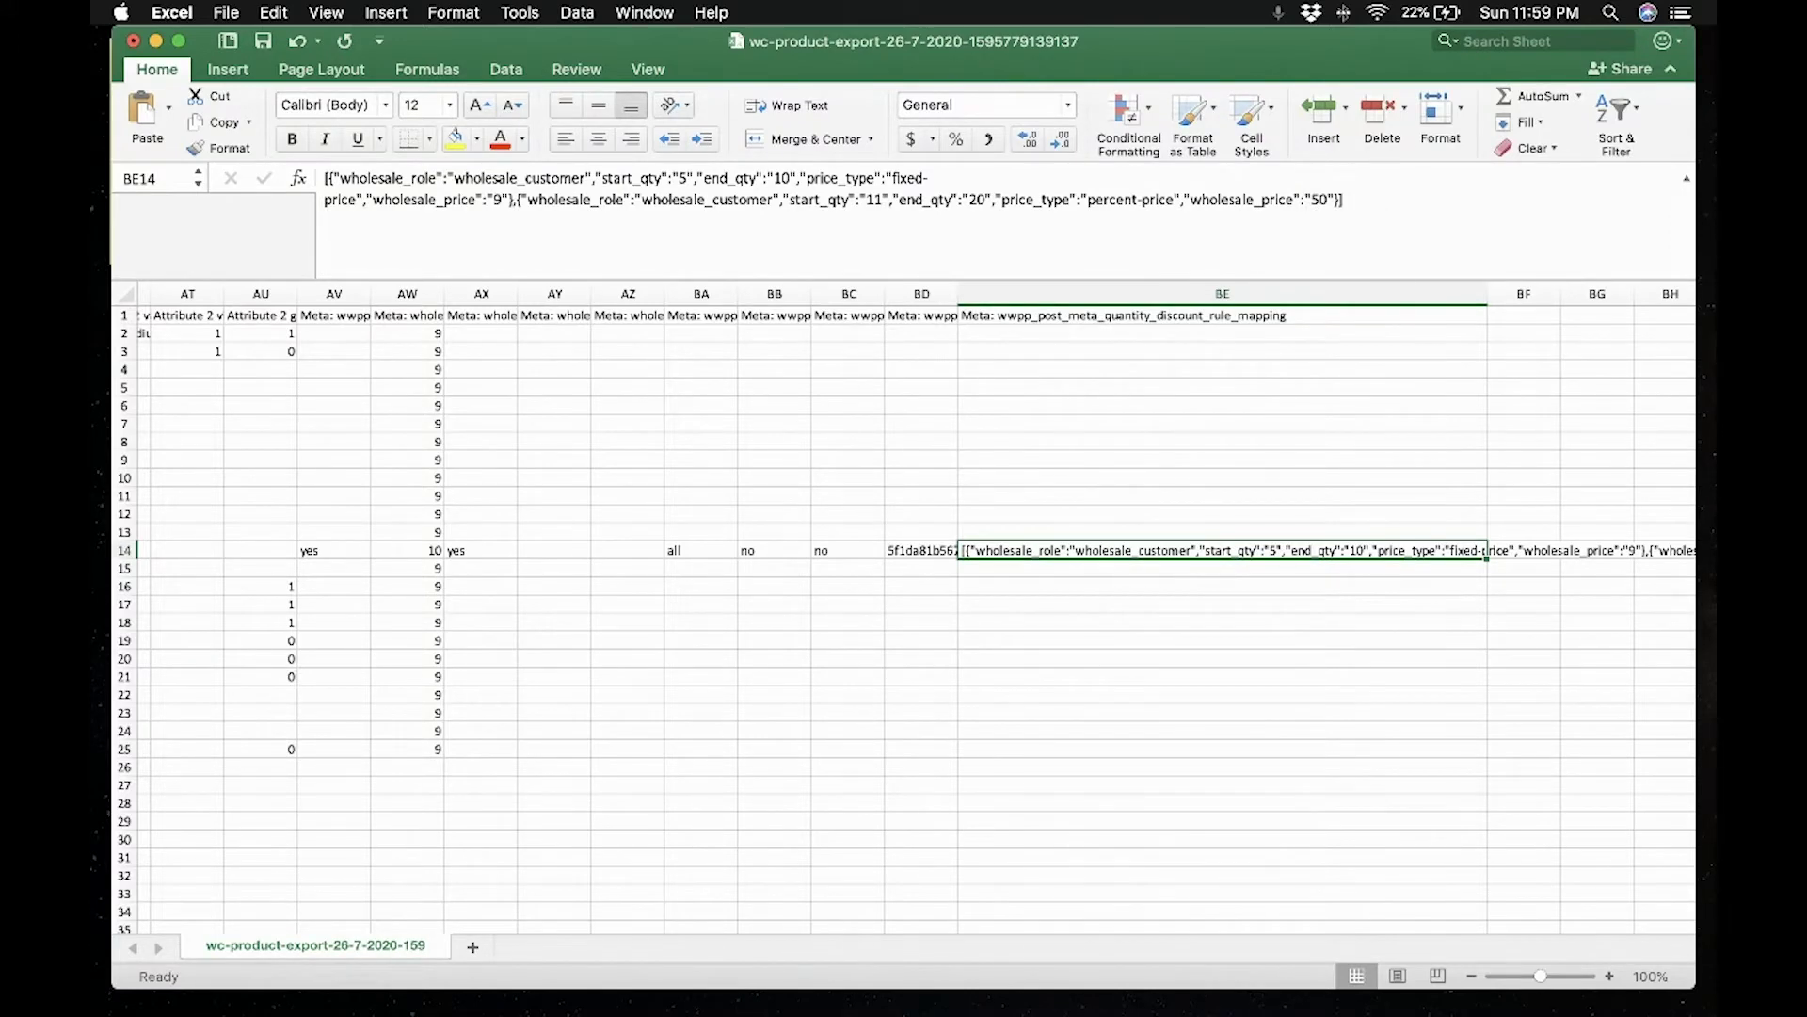
- Put a comma after the first rule in BE14's JSON and copy the entire rules text
key("super+Tab")
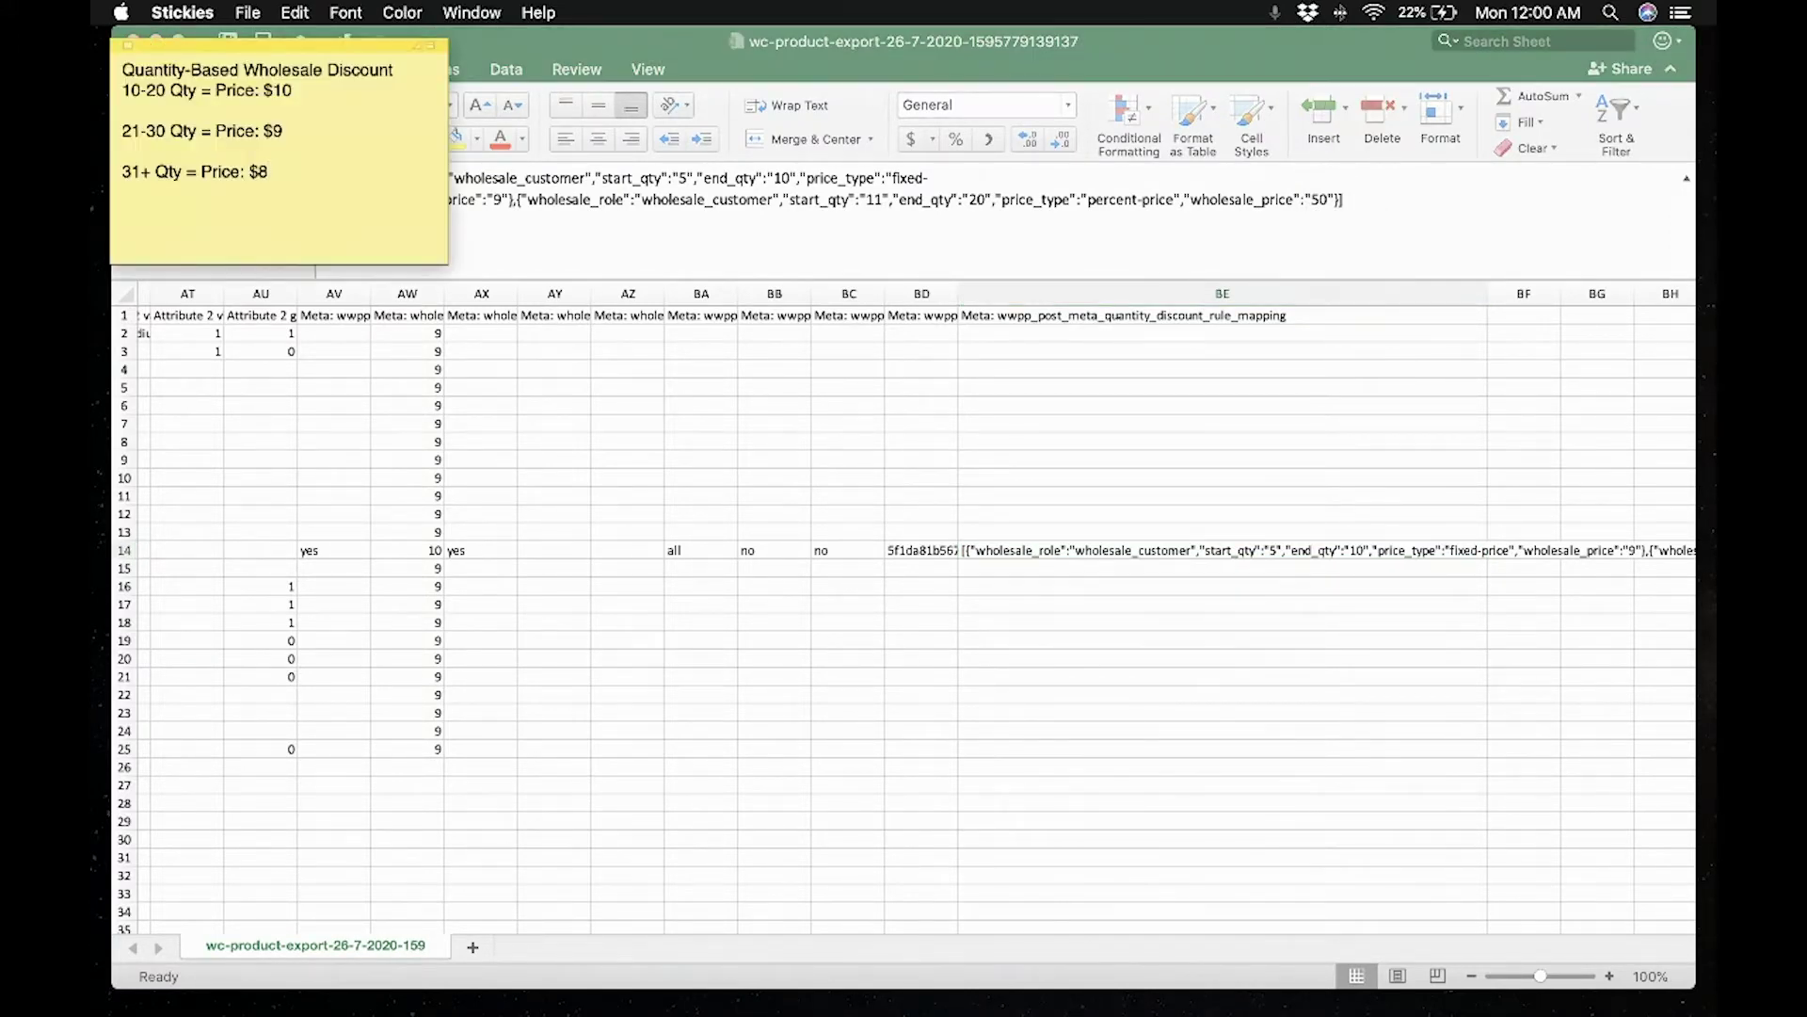
left_click_drag(360, 53, 392, 261)
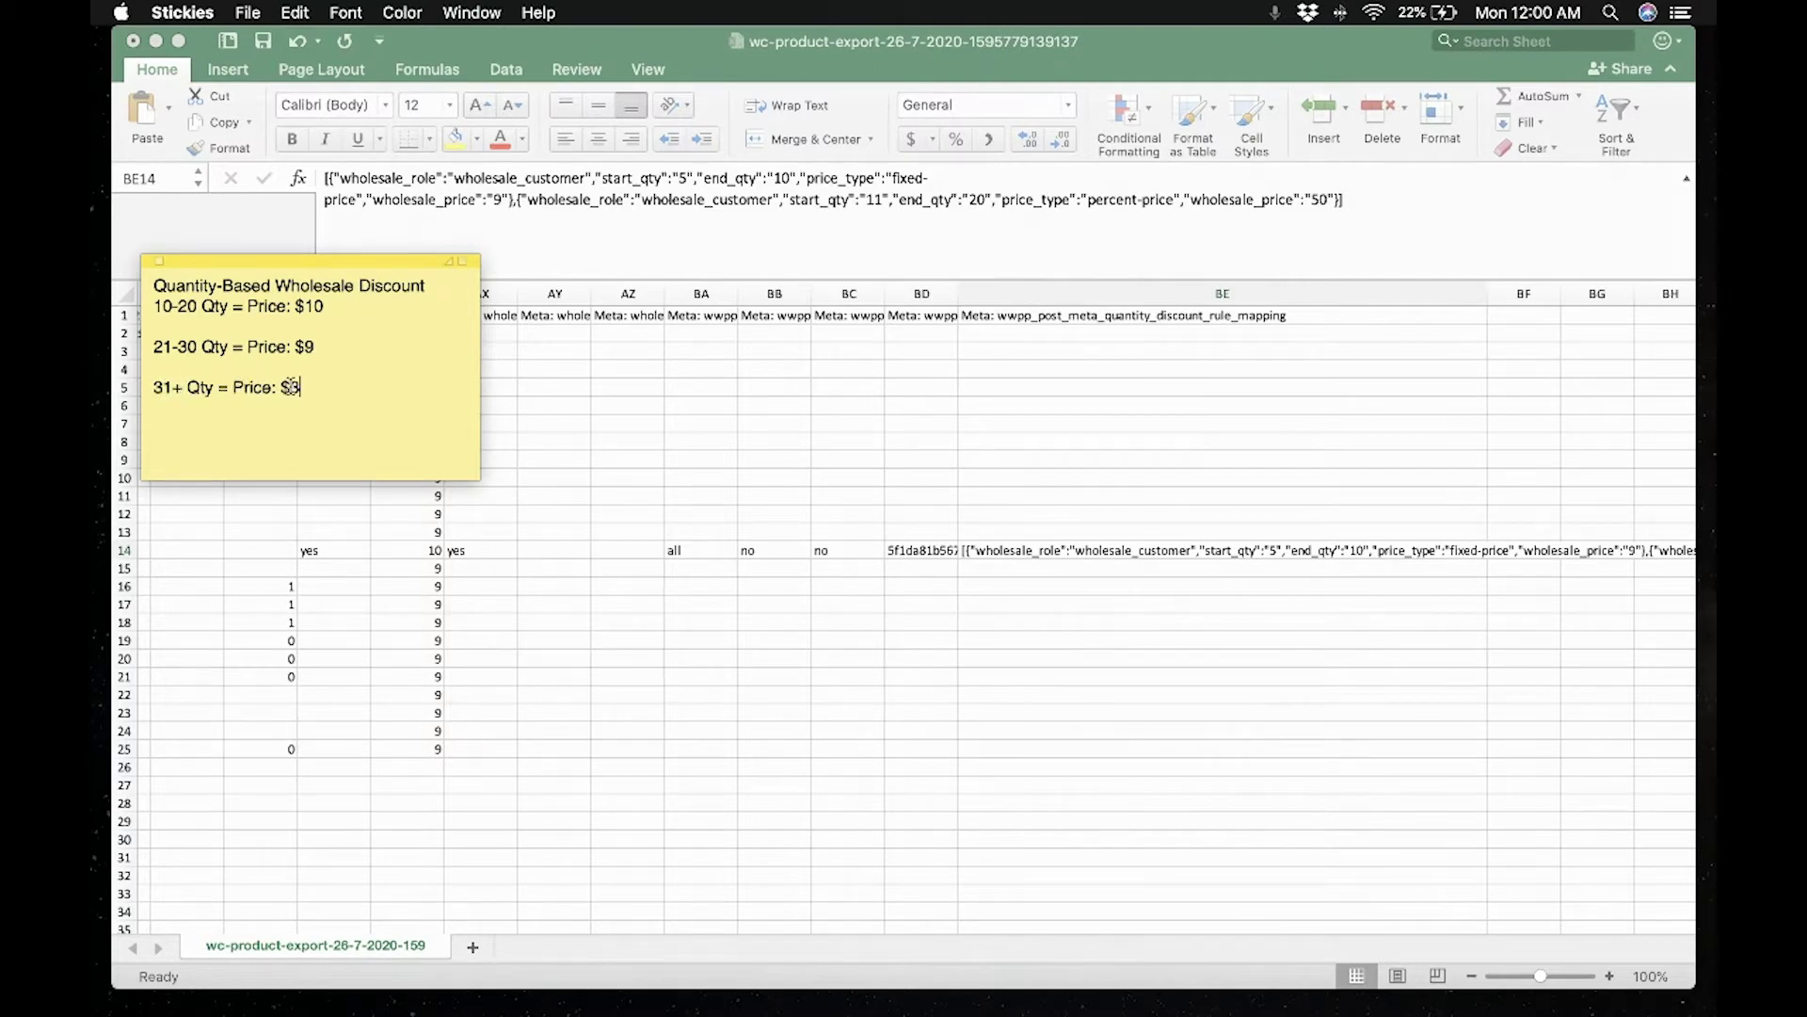
left_click(687, 217)
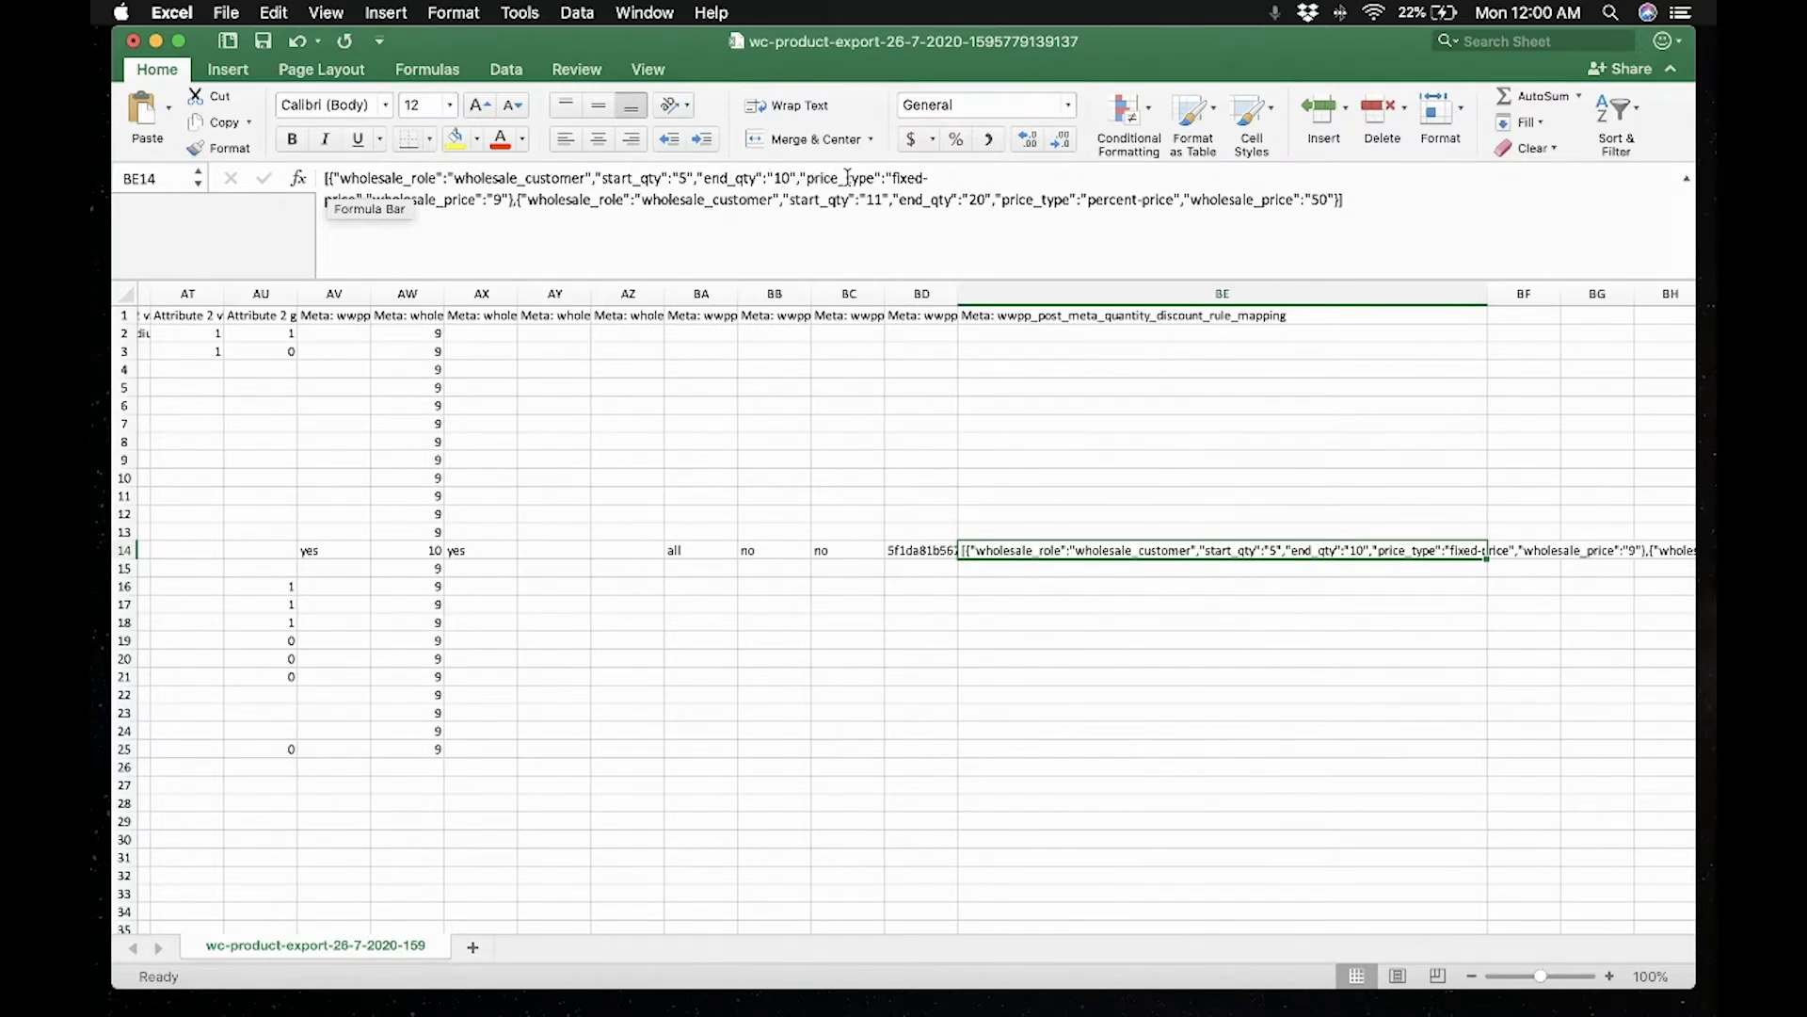
left_click(466, 214)
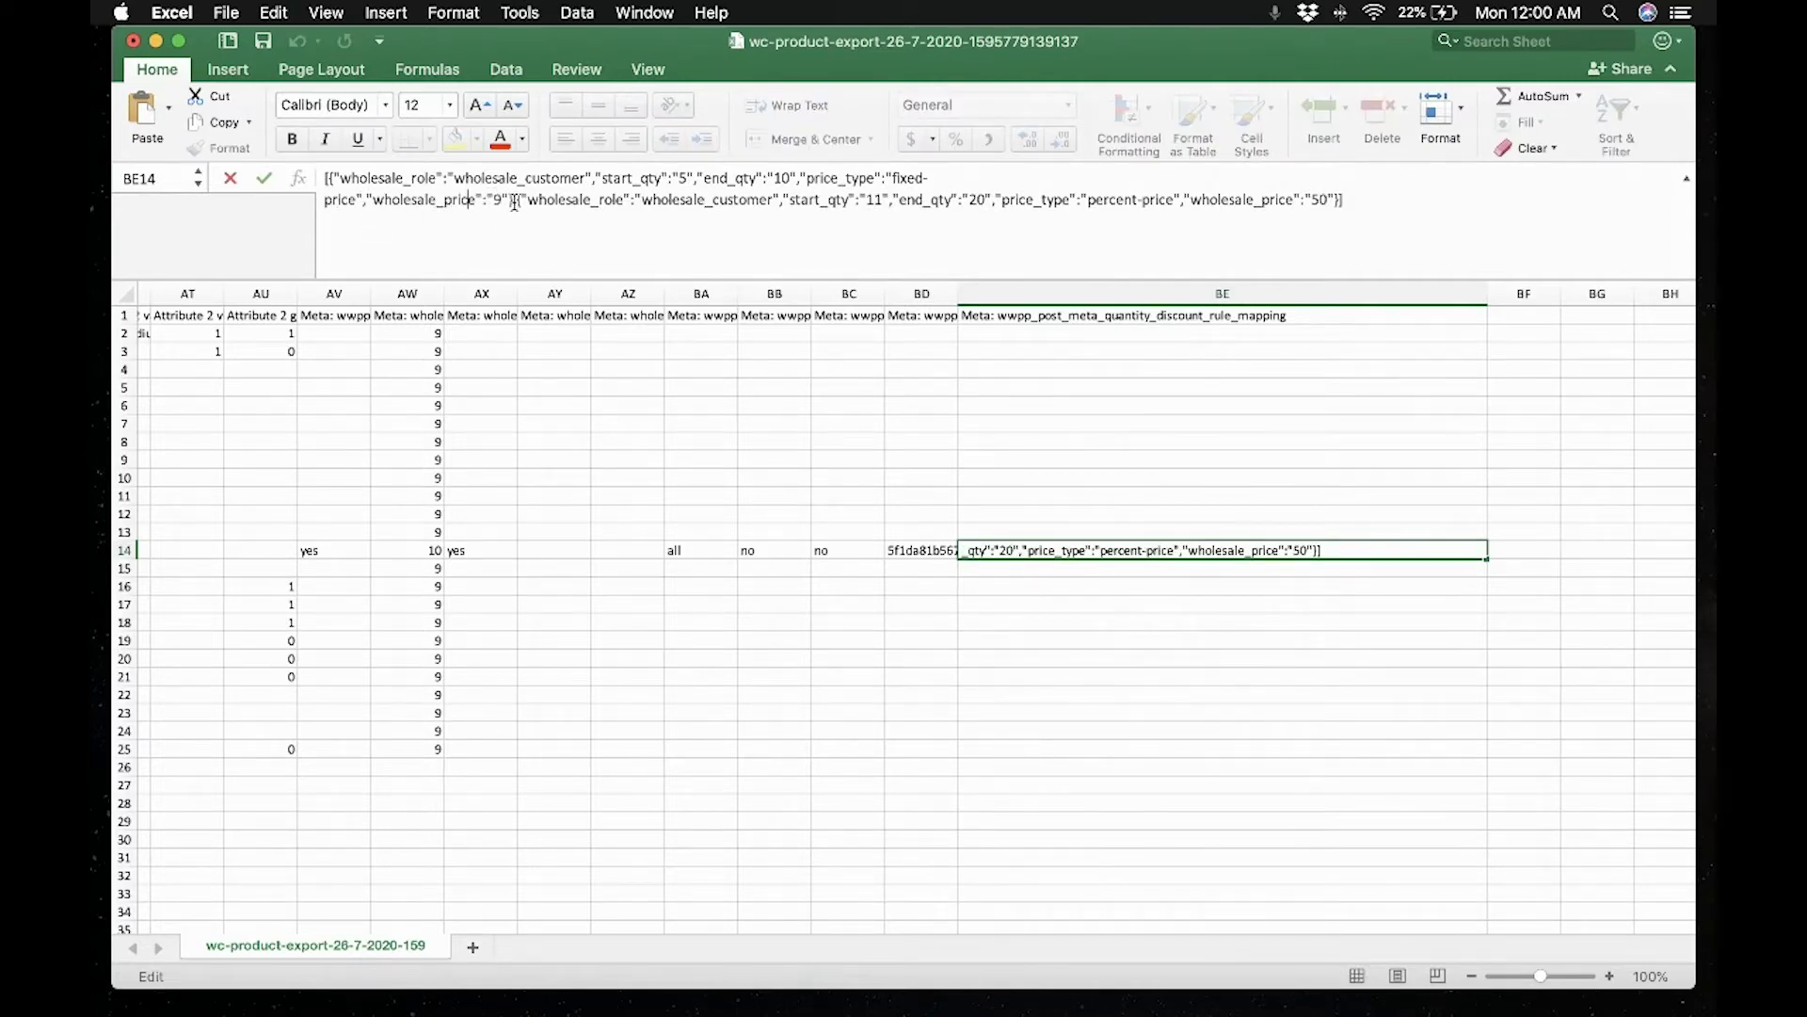
left_click(513, 202)
key("Delete")
type(",")
left_click_drag(1351, 202, 322, 178)
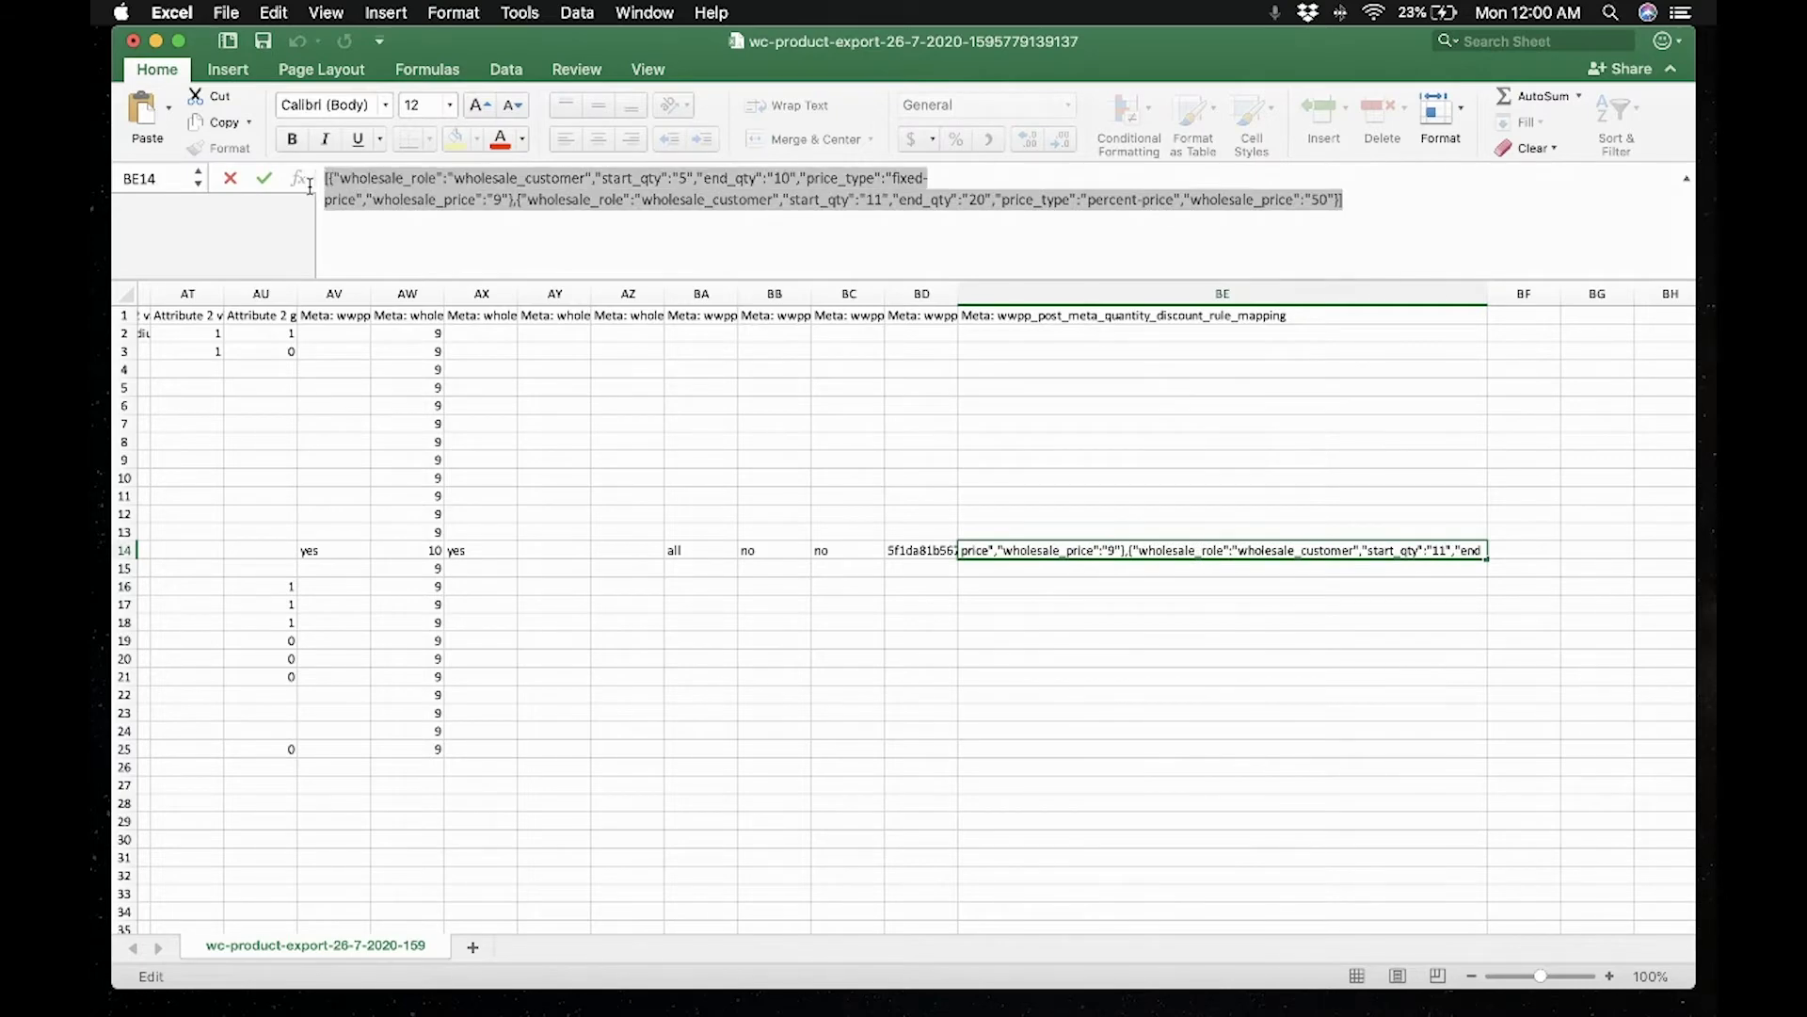
key("super+c")
- Paste the copied Album JSON rules into cell BE2 for the V-Neck T-Shirt
left_click(1028, 333)
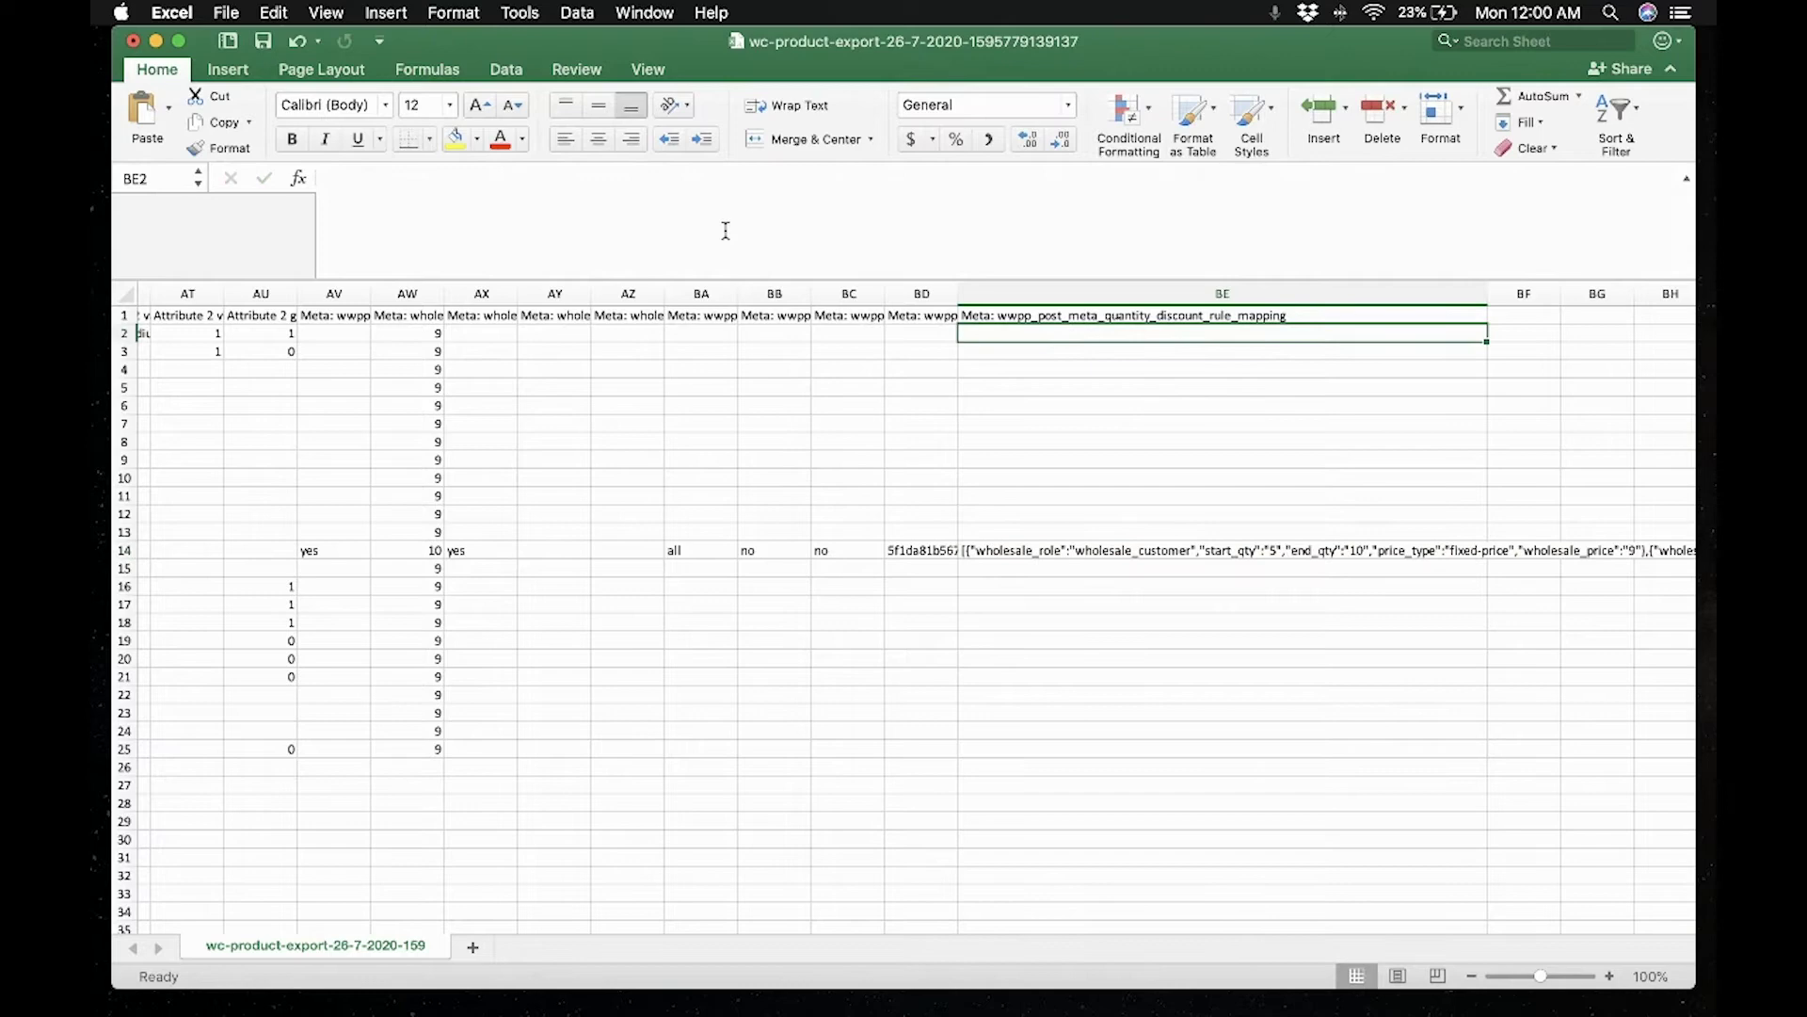
key("super+Tab")
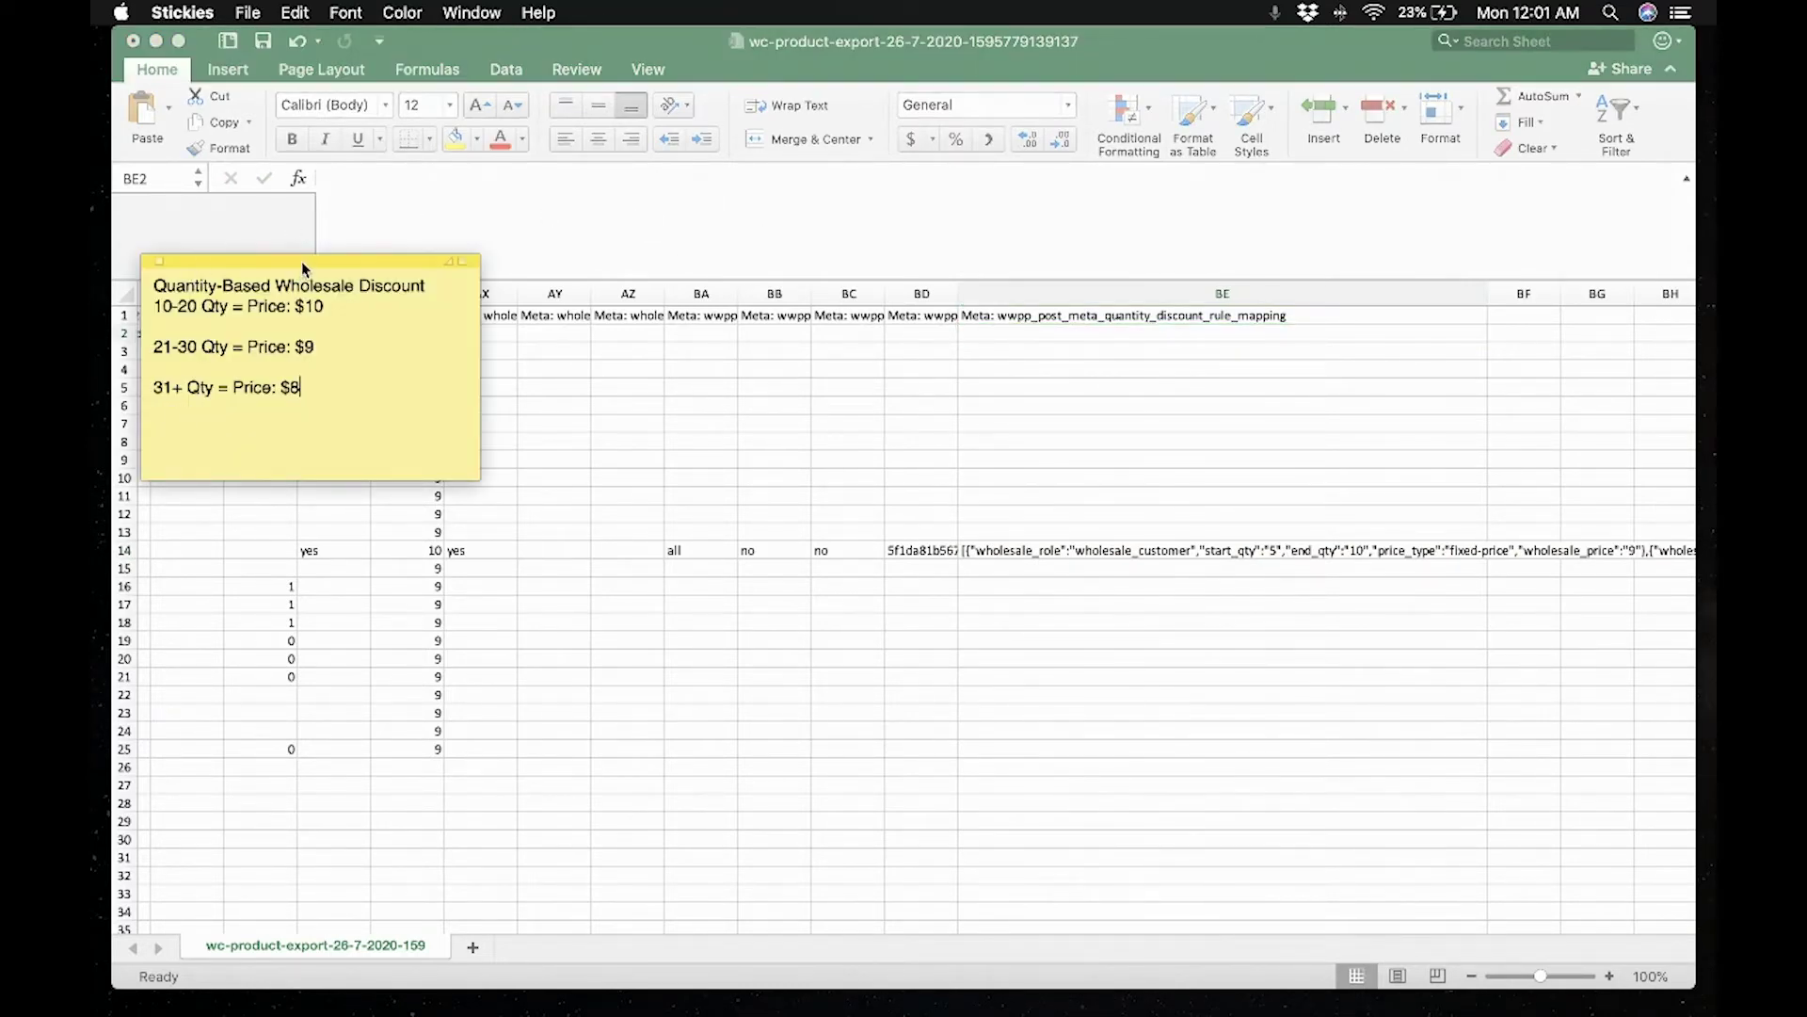
left_click_drag(301, 264, 302, 388)
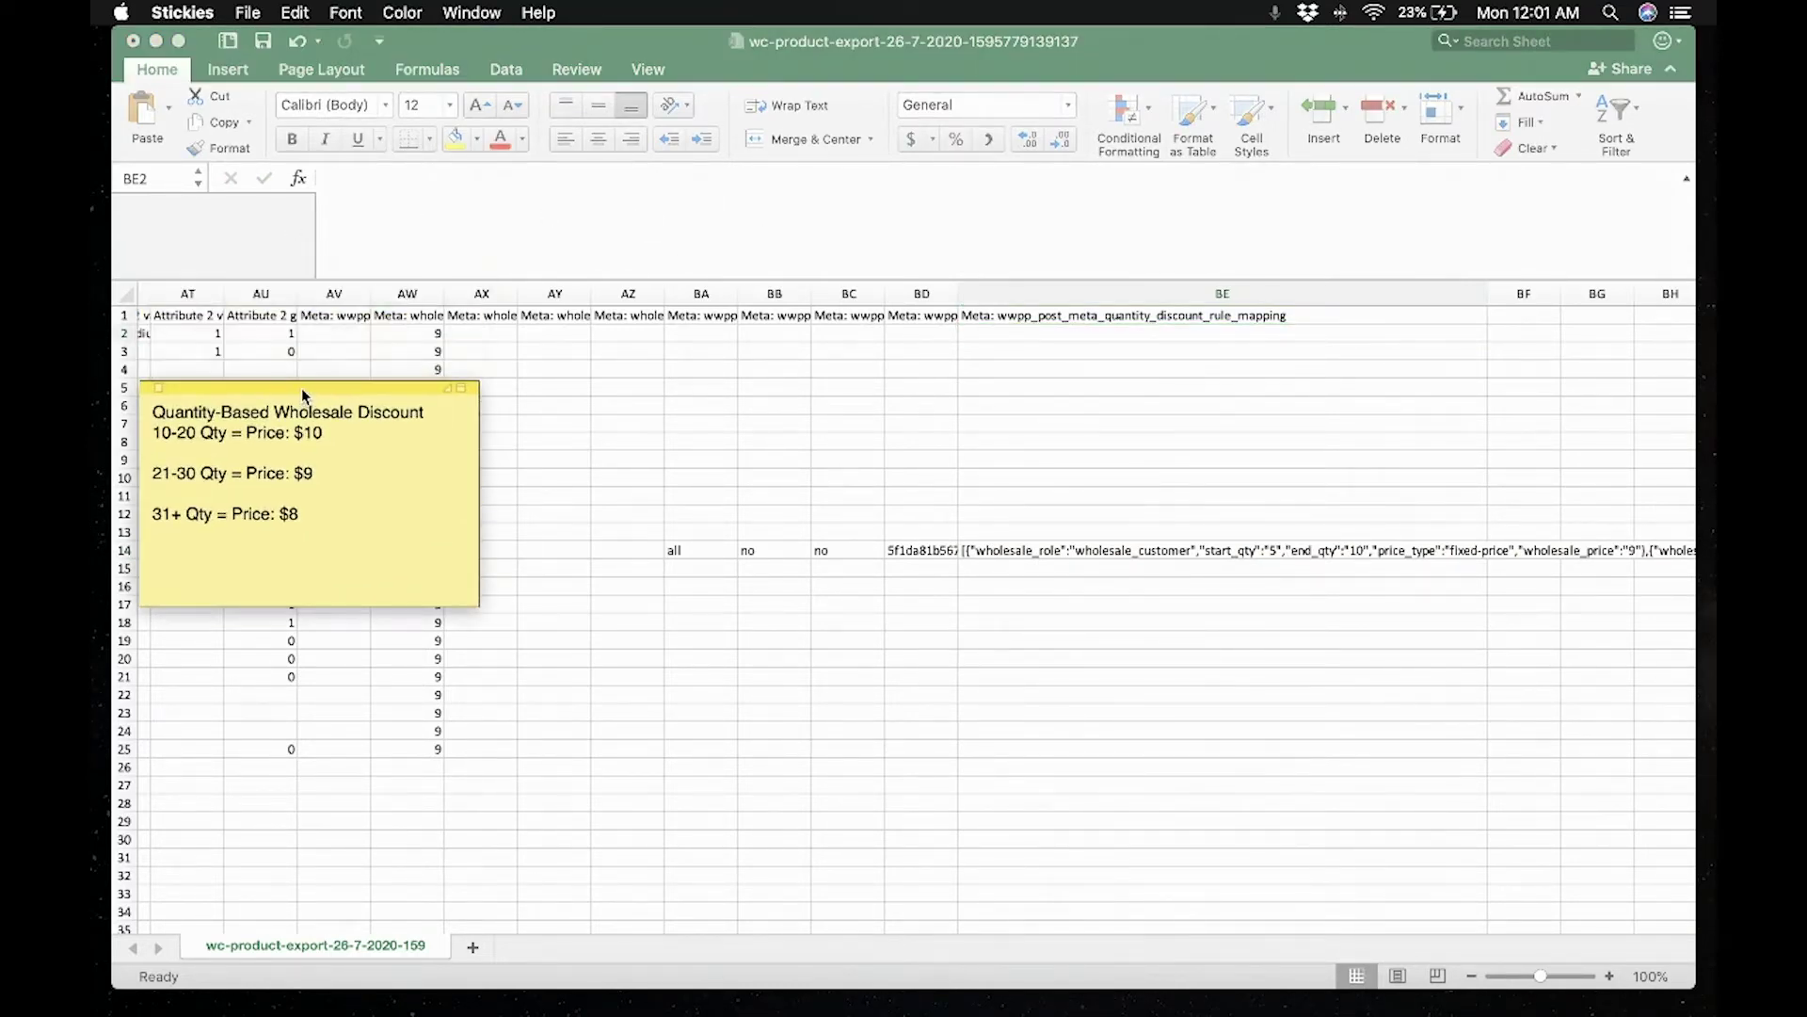
left_click(482, 190)
left_click(482, 188)
key("super+v")
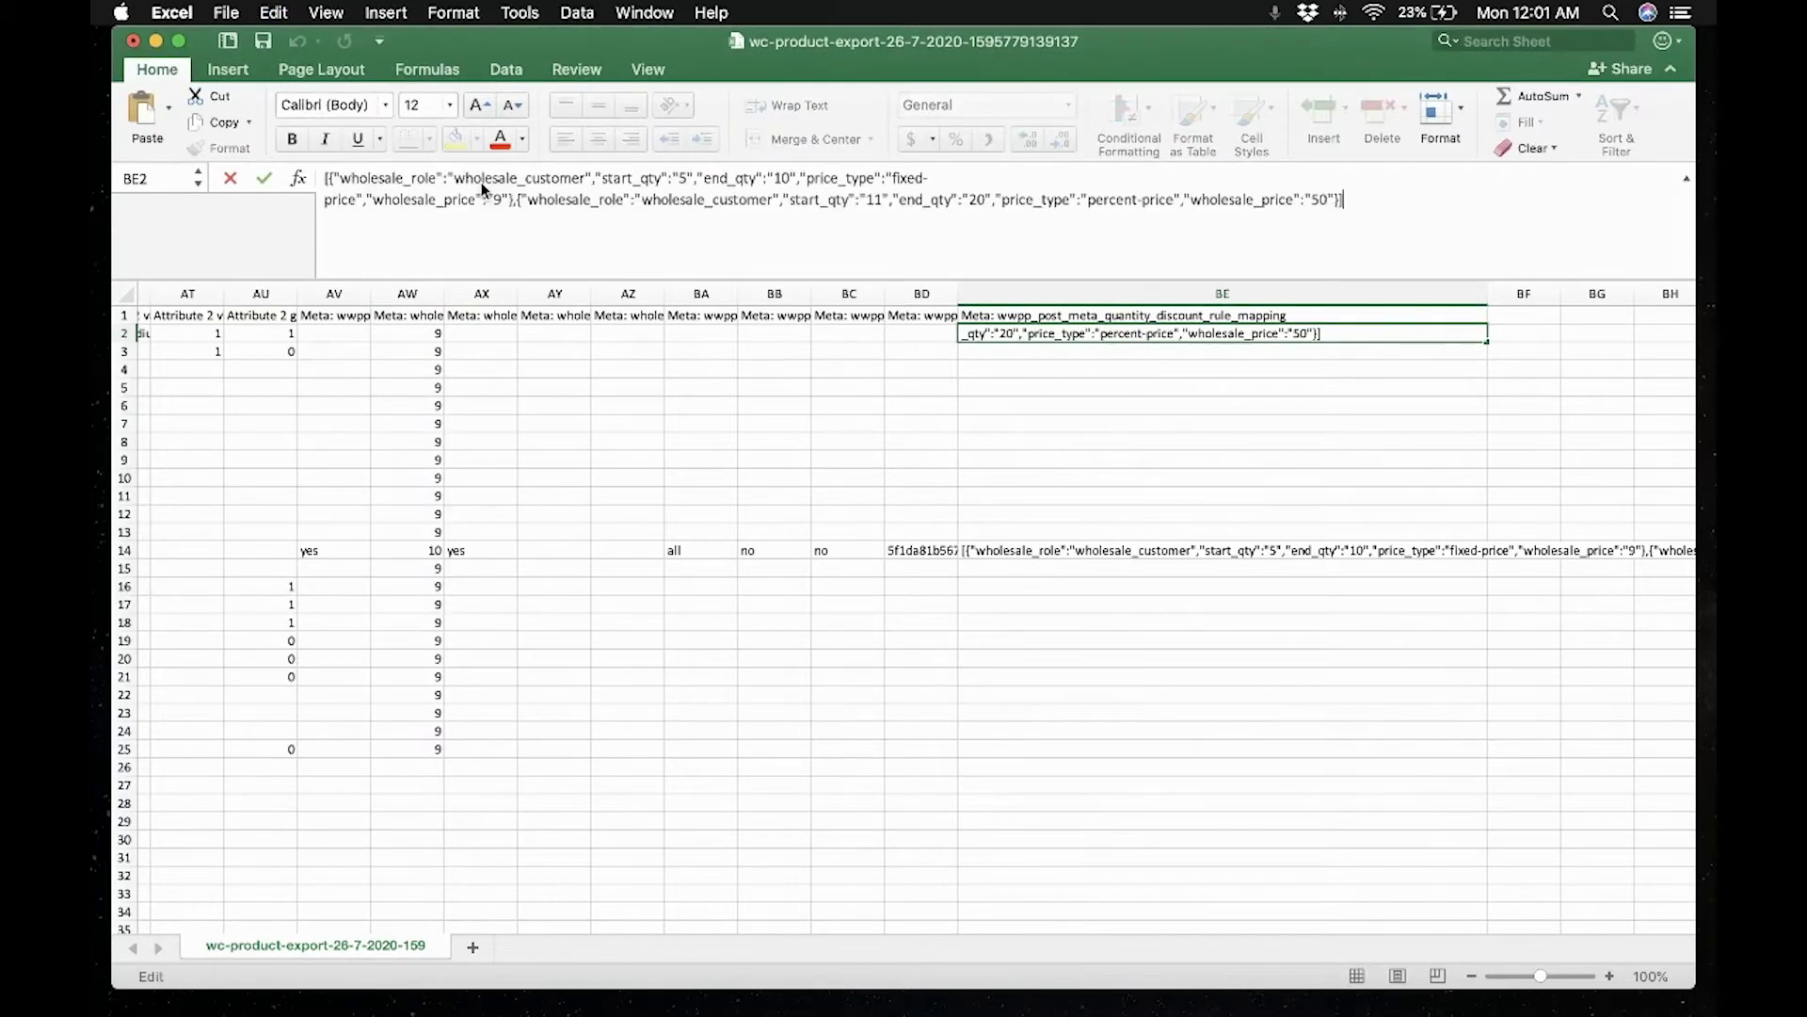
left_click(404, 180)
- Change the first tier to start quantity 10, end quantity 20, and price 10
left_click(686, 177)
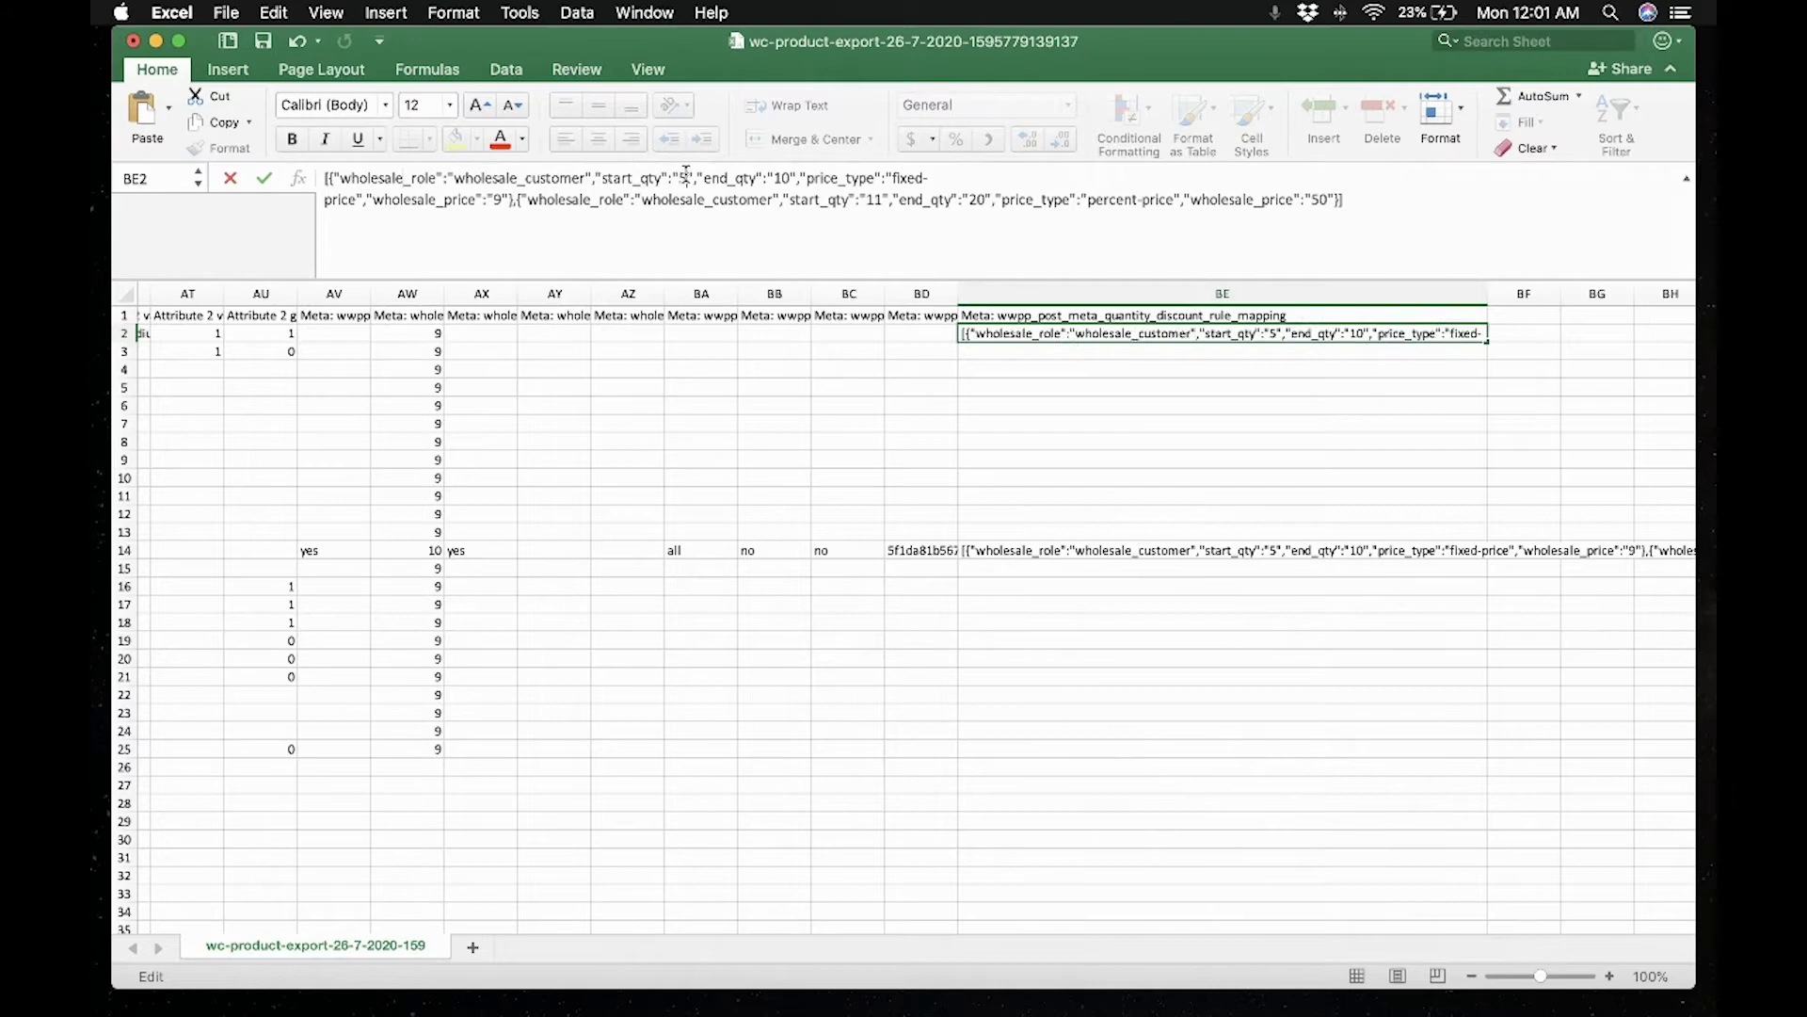
key("super+Tab")
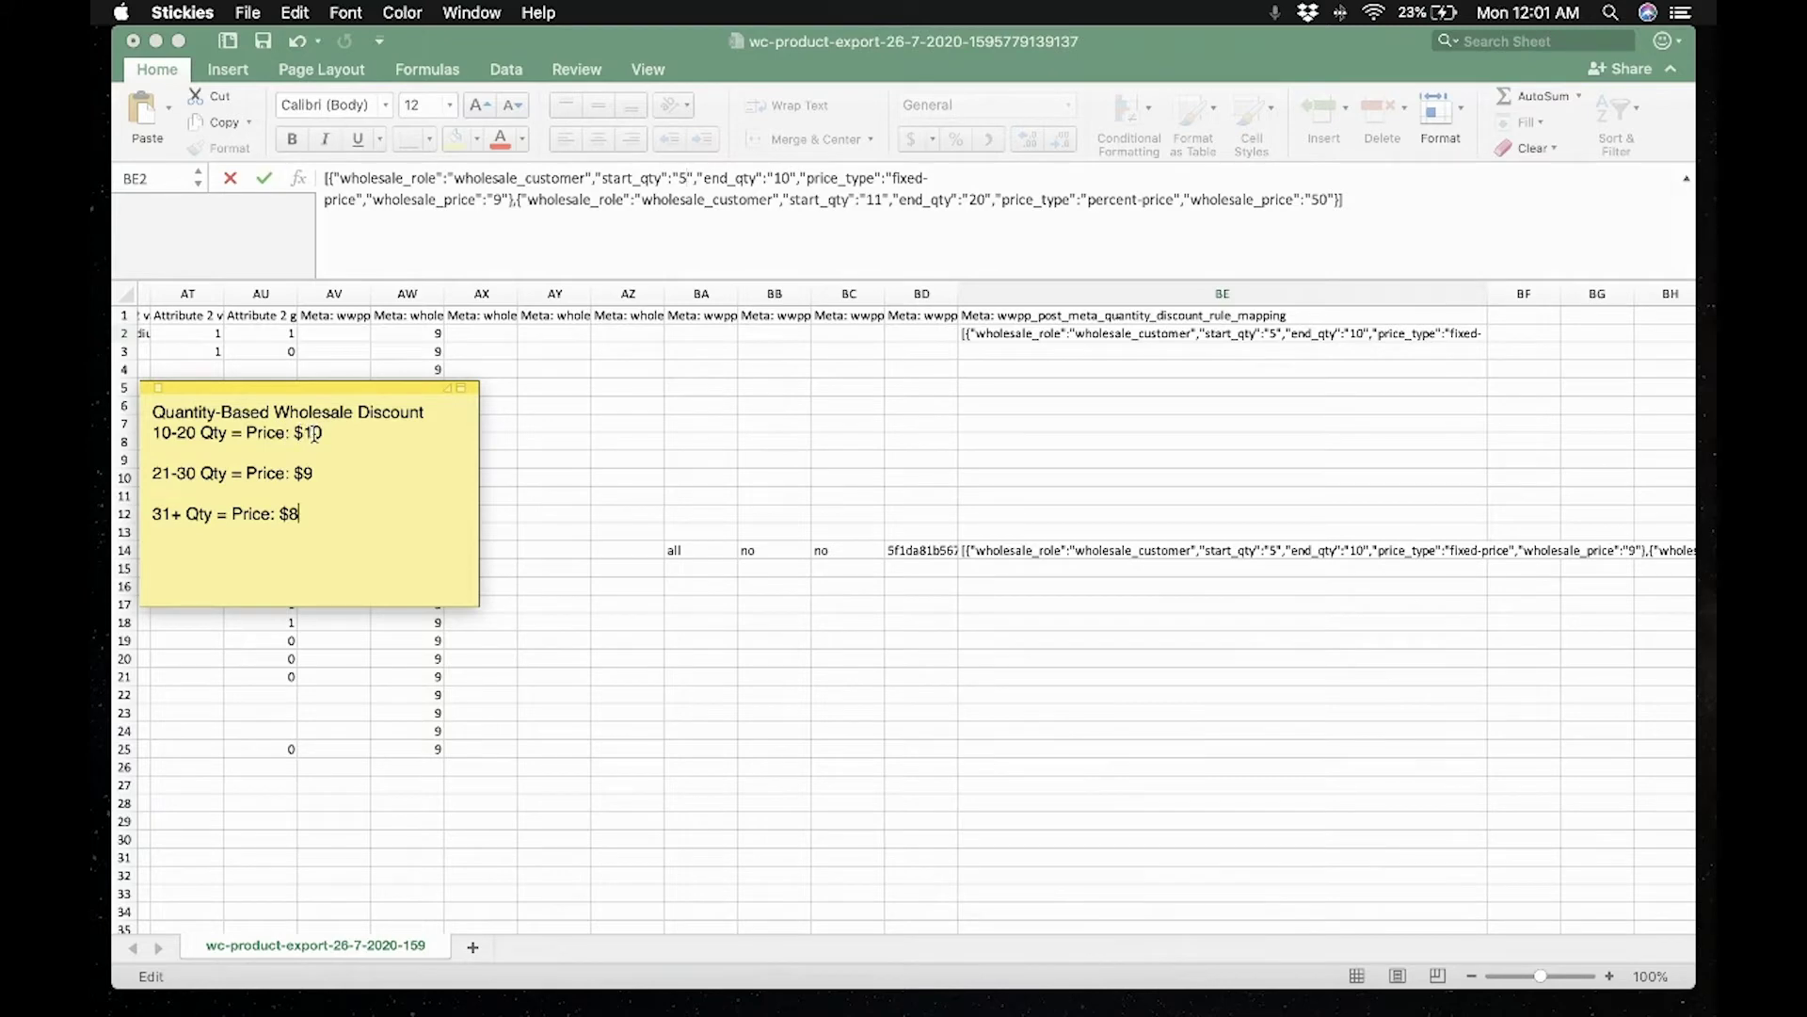
left_click(681, 175)
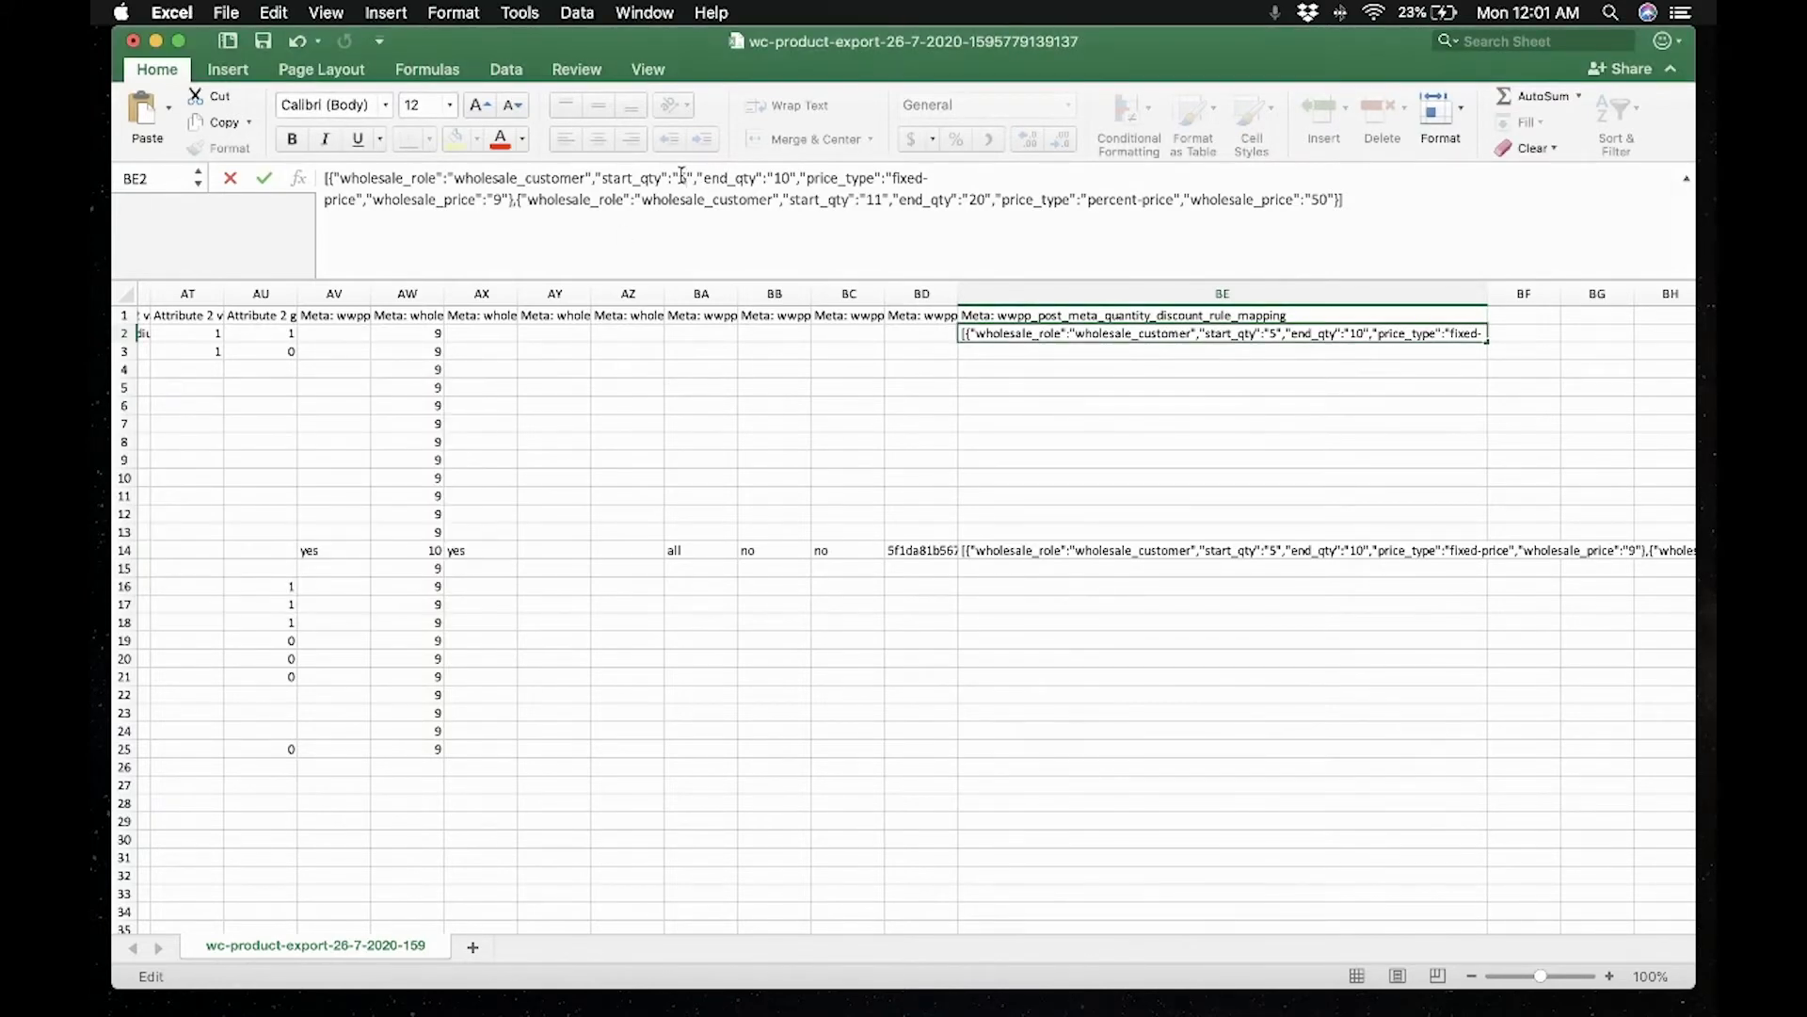
key("BackSpace")
type("10")
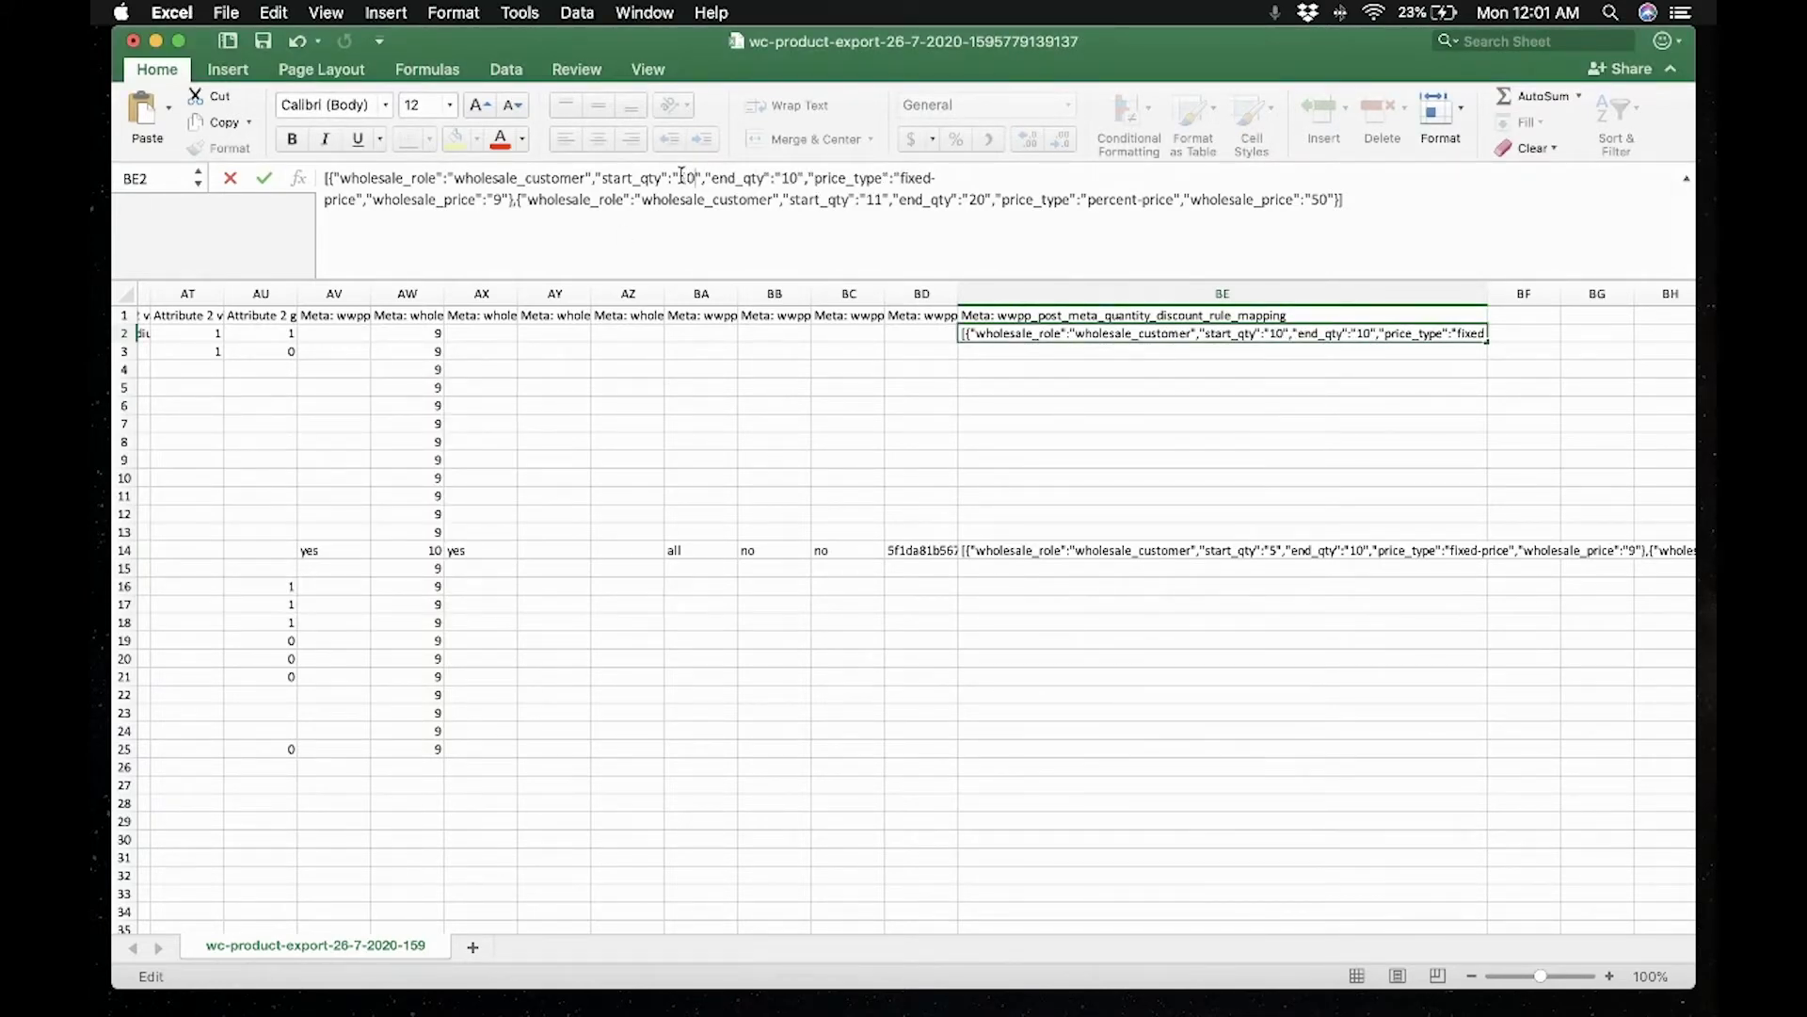
left_click(791, 177)
key("BackSpace")
type("2")
left_click(500, 199)
key("BackSpace")
type("10")
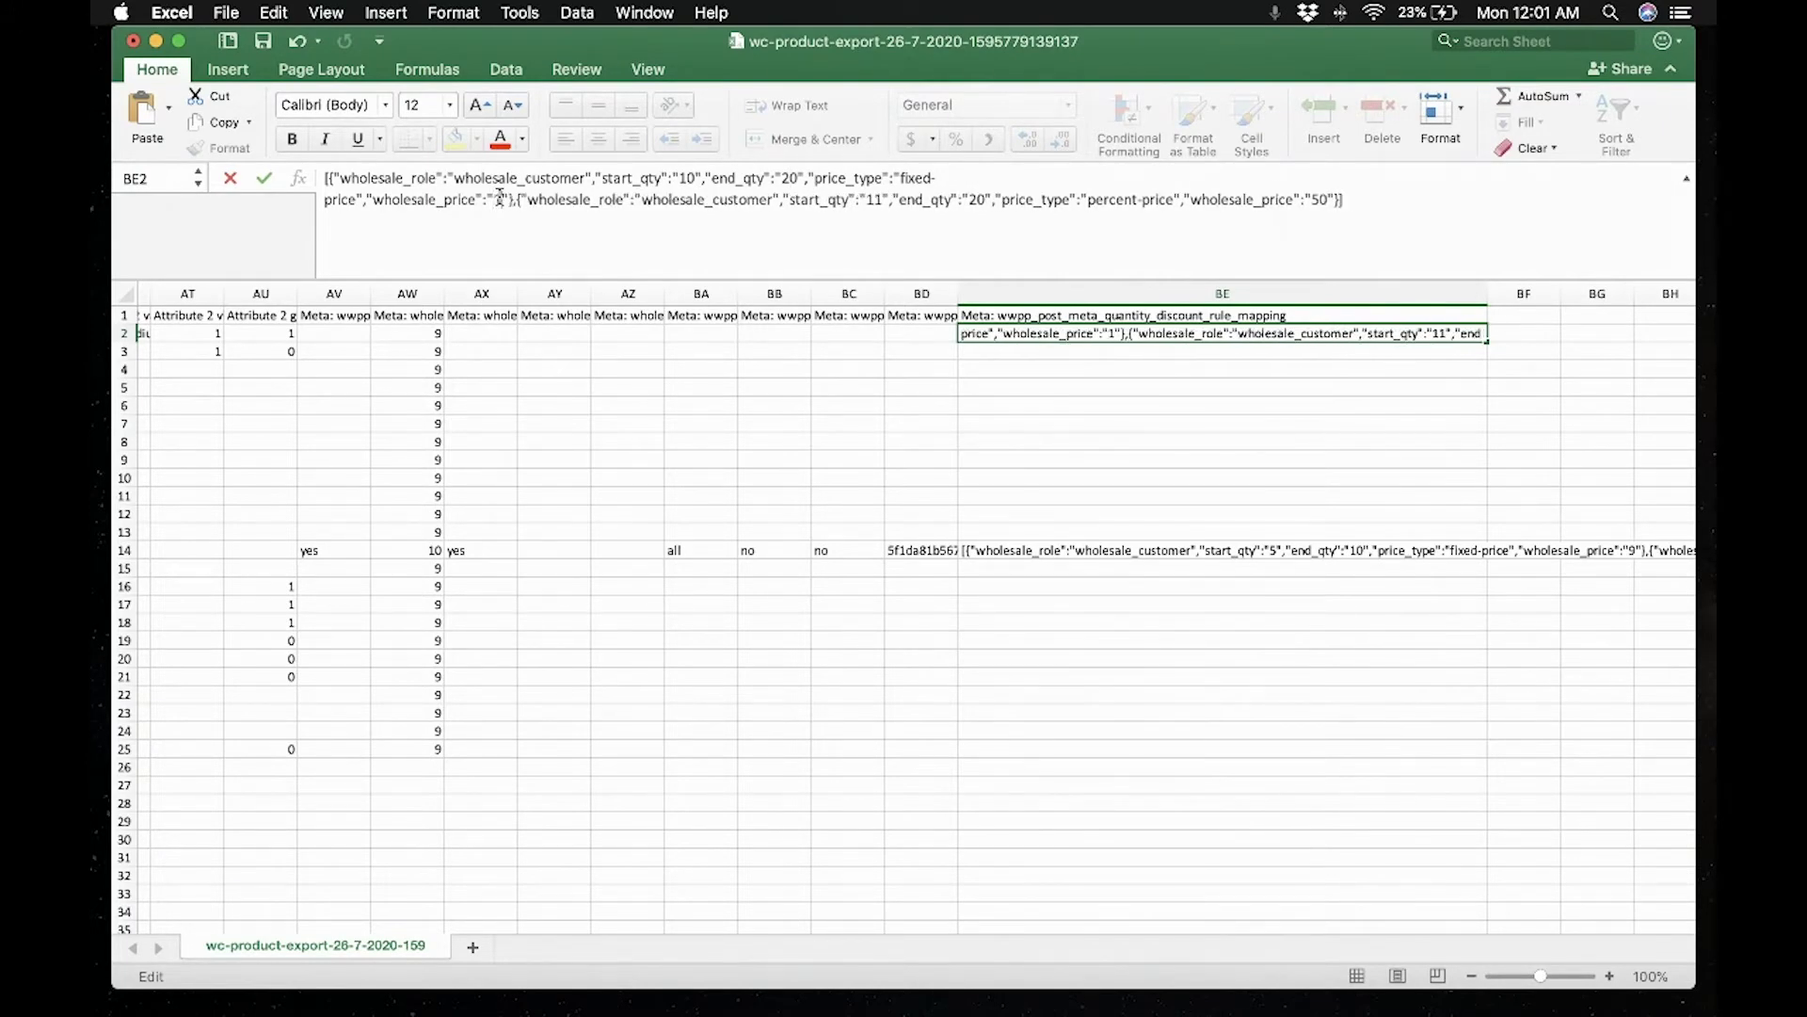
key("super+Tab")
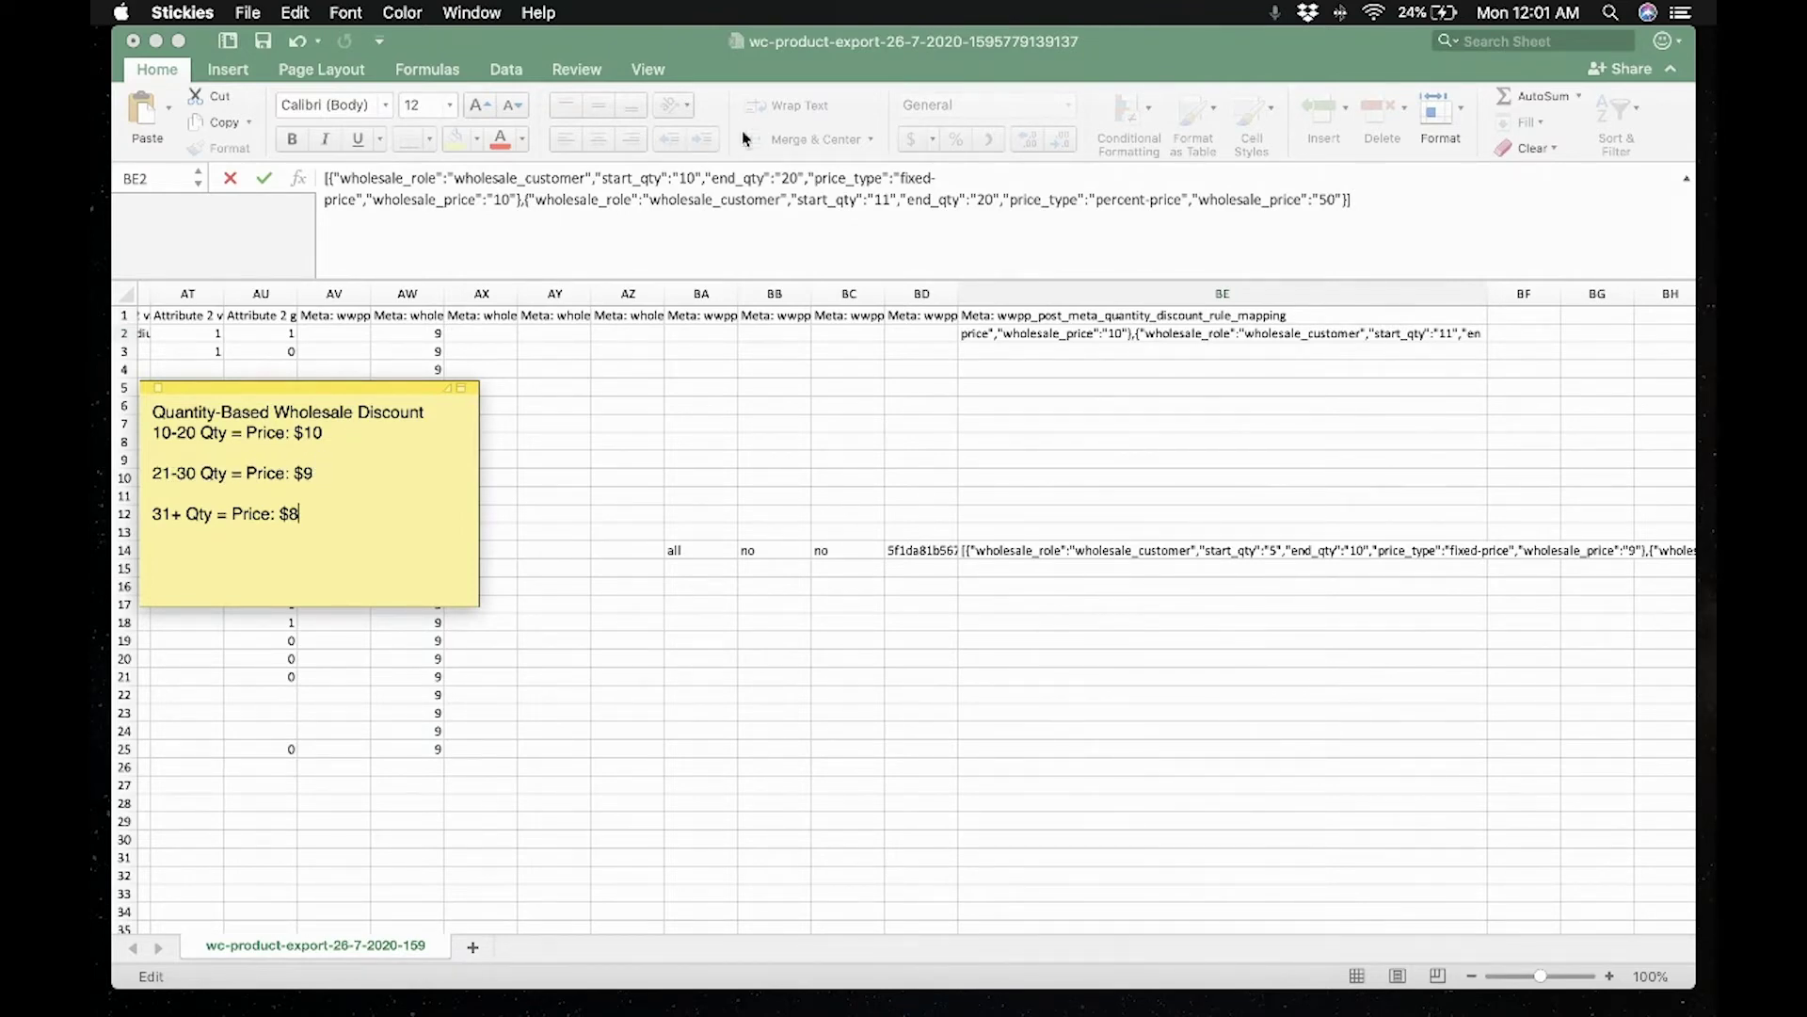
- Change the second tier's quantities in BE2 to 21–30
left_click(904, 199)
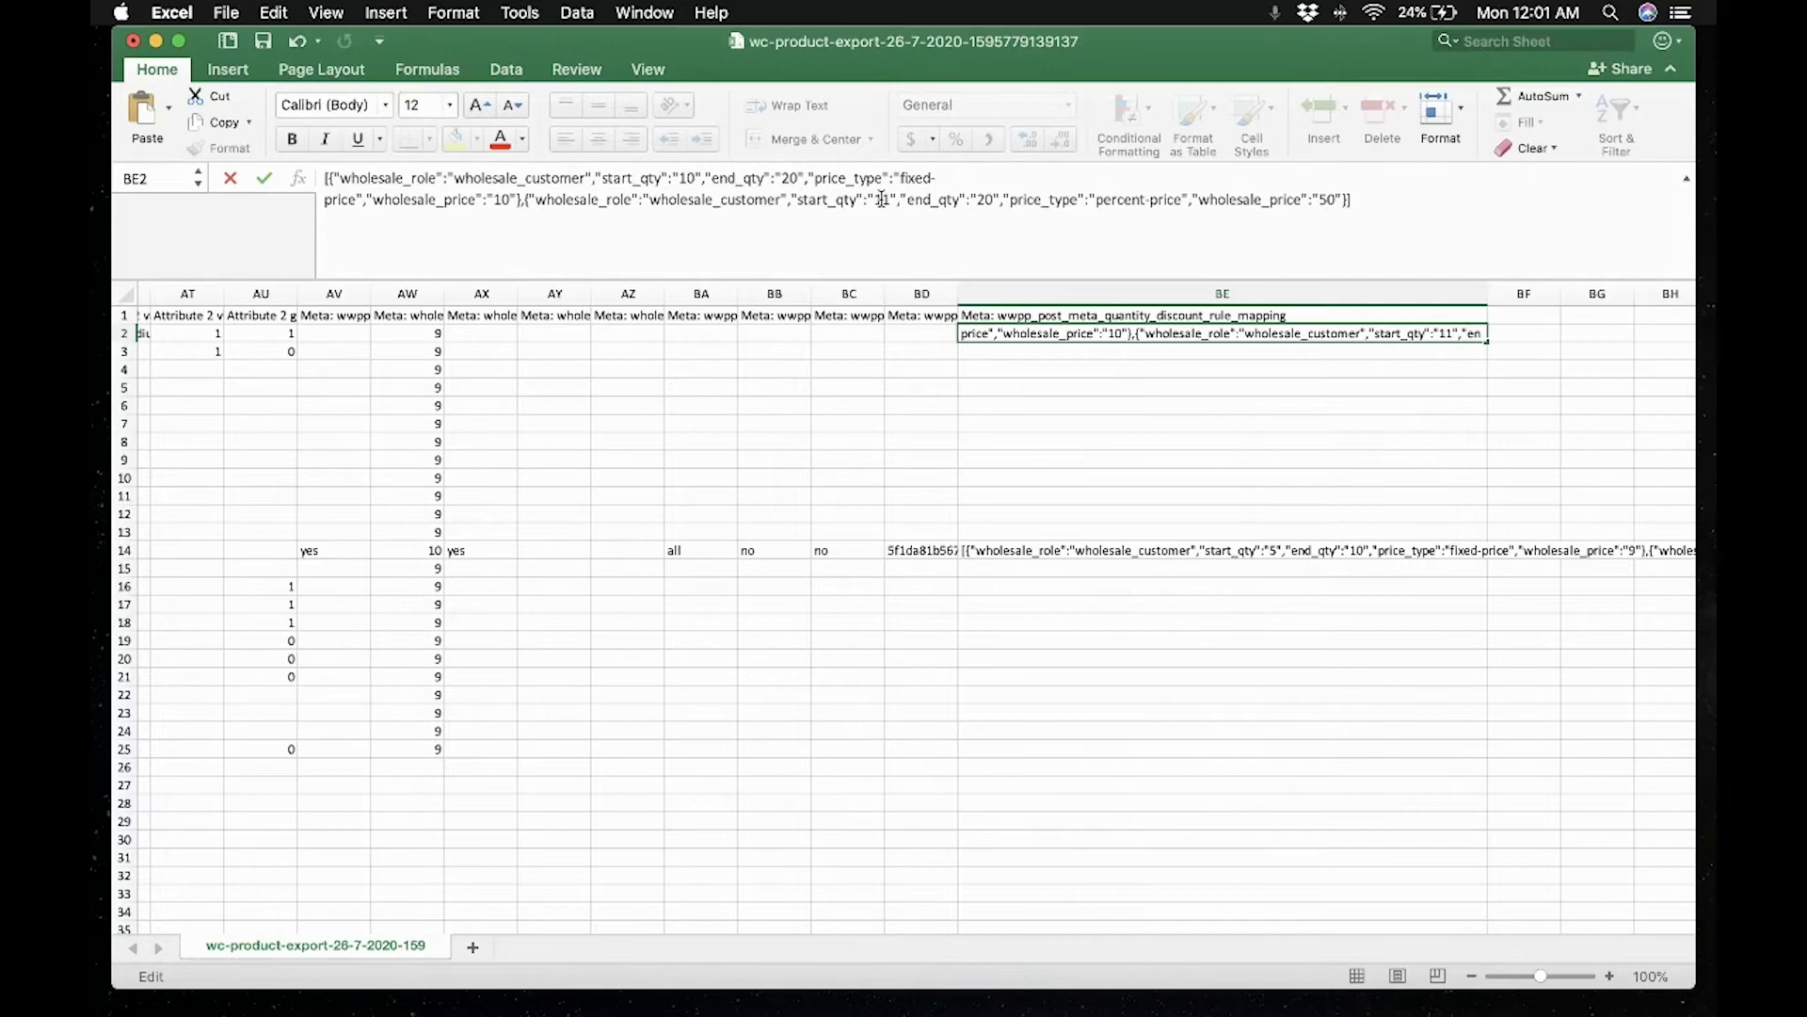
left_click(882, 198)
key("BackSpace")
type("2")
left_click(982, 200)
key("BackSpace")
type("3")
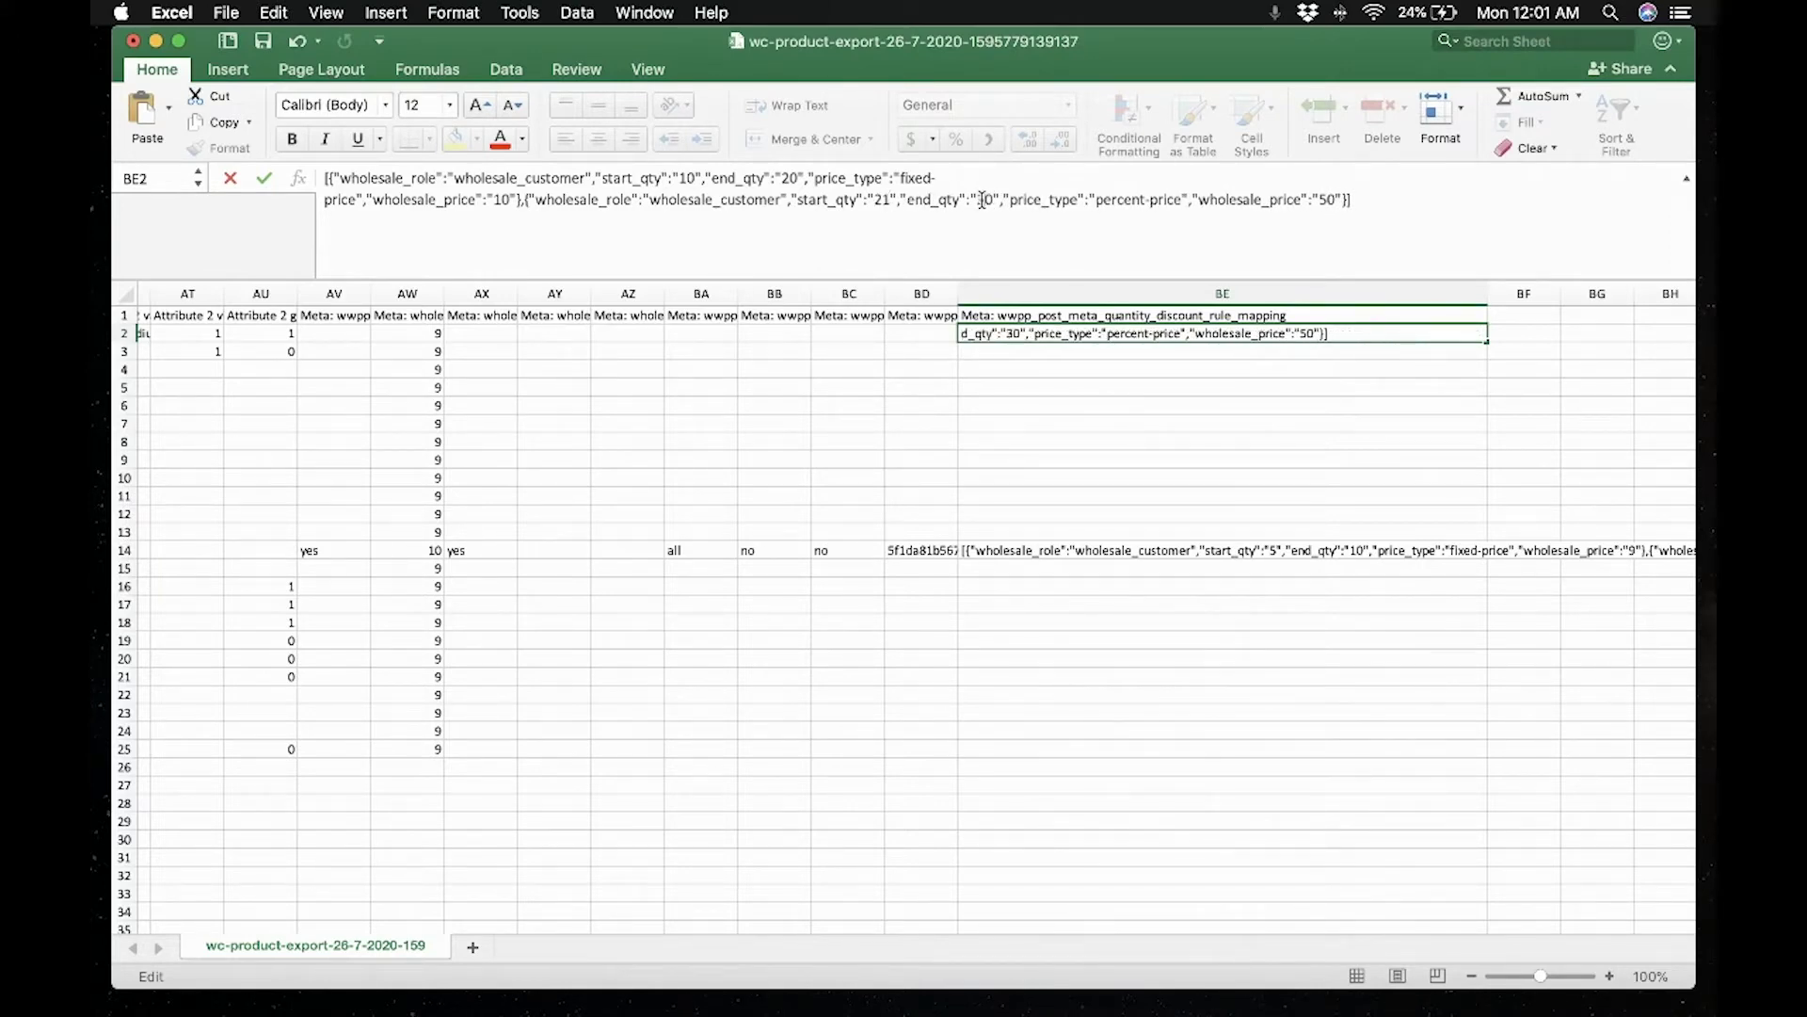
- Make the second tier a fixed price of 9, then note the 31+ tier at $8
double_click(1120, 201)
type("fixed")
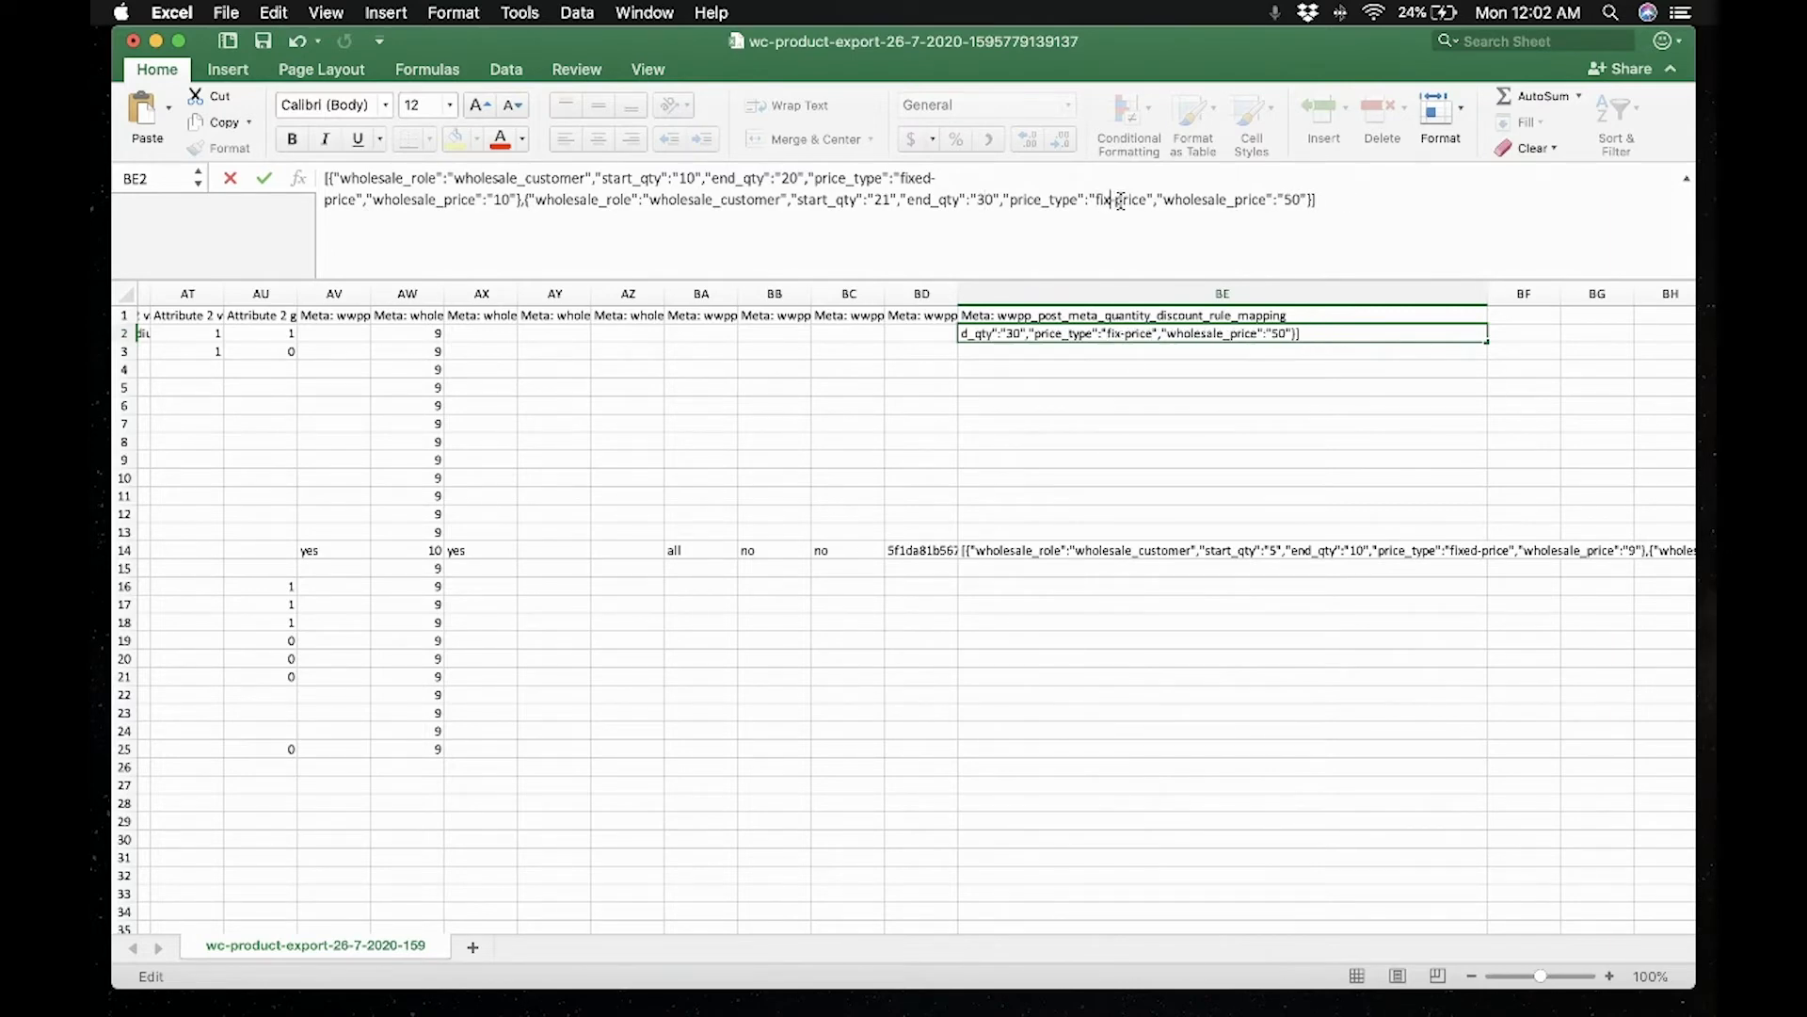
left_click(1315, 198)
key("BackSpace")
key("BackSpace")
type("9")
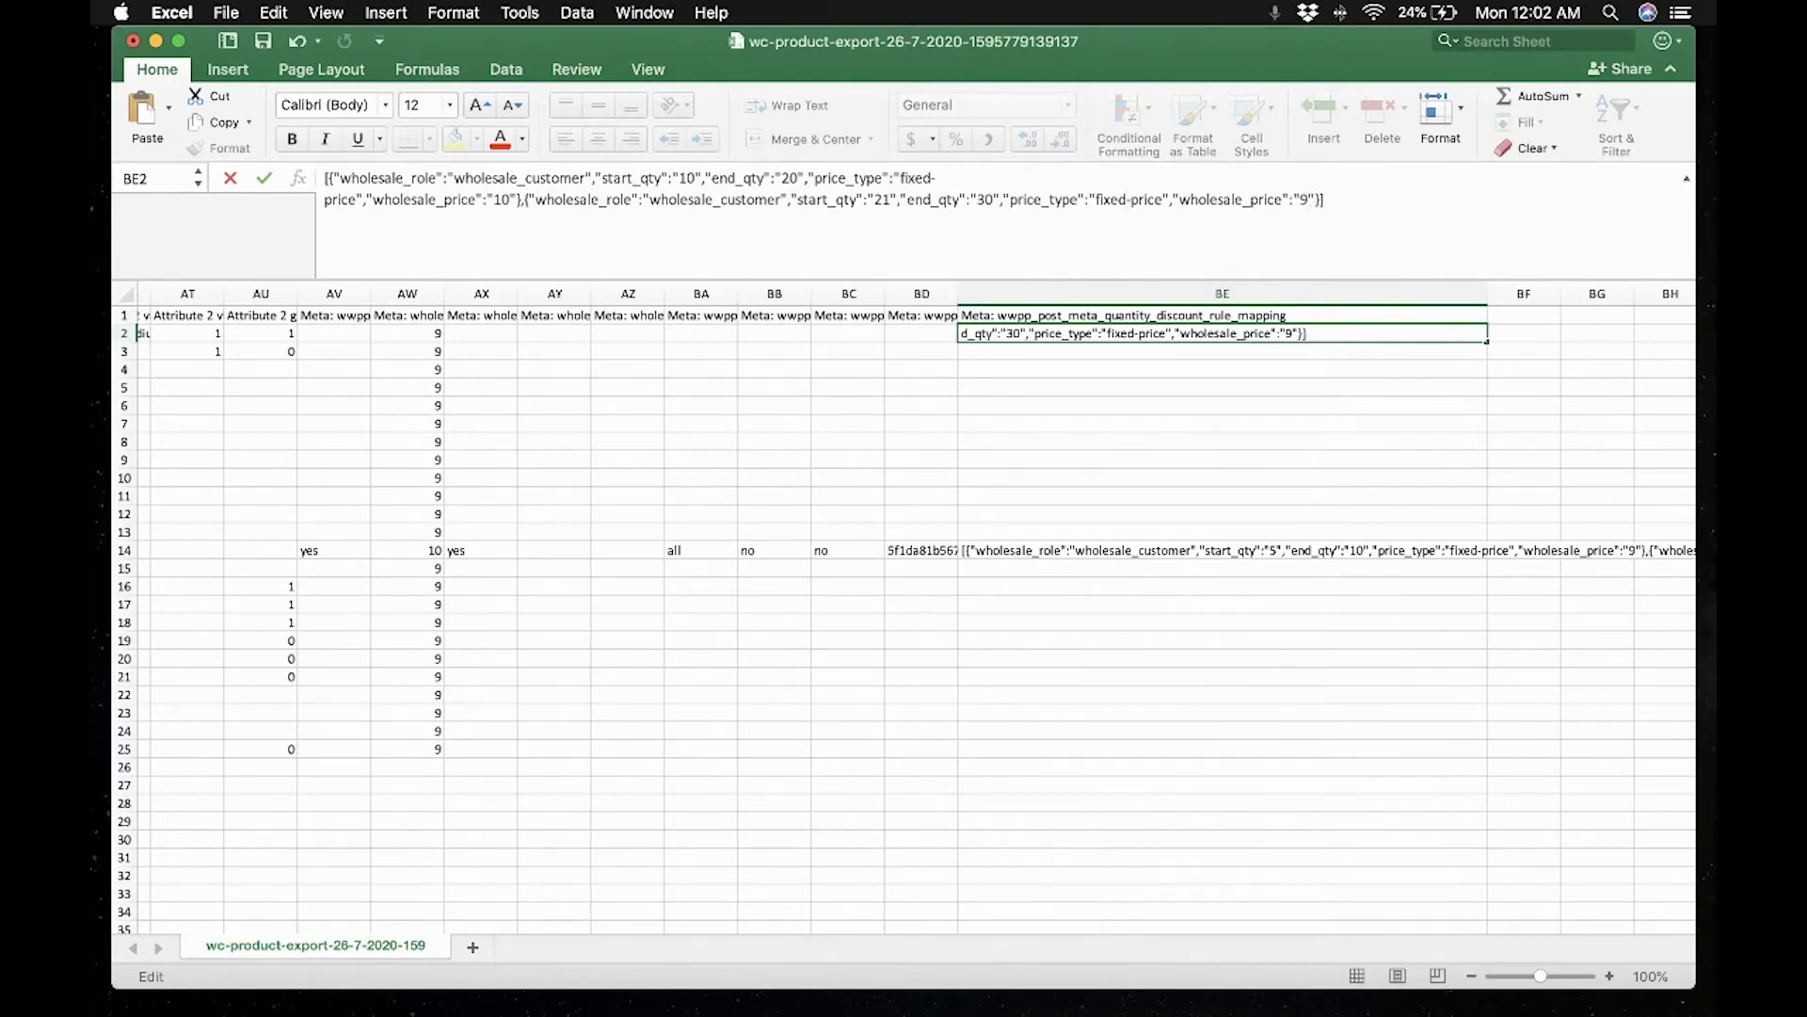
key("super+Tab")
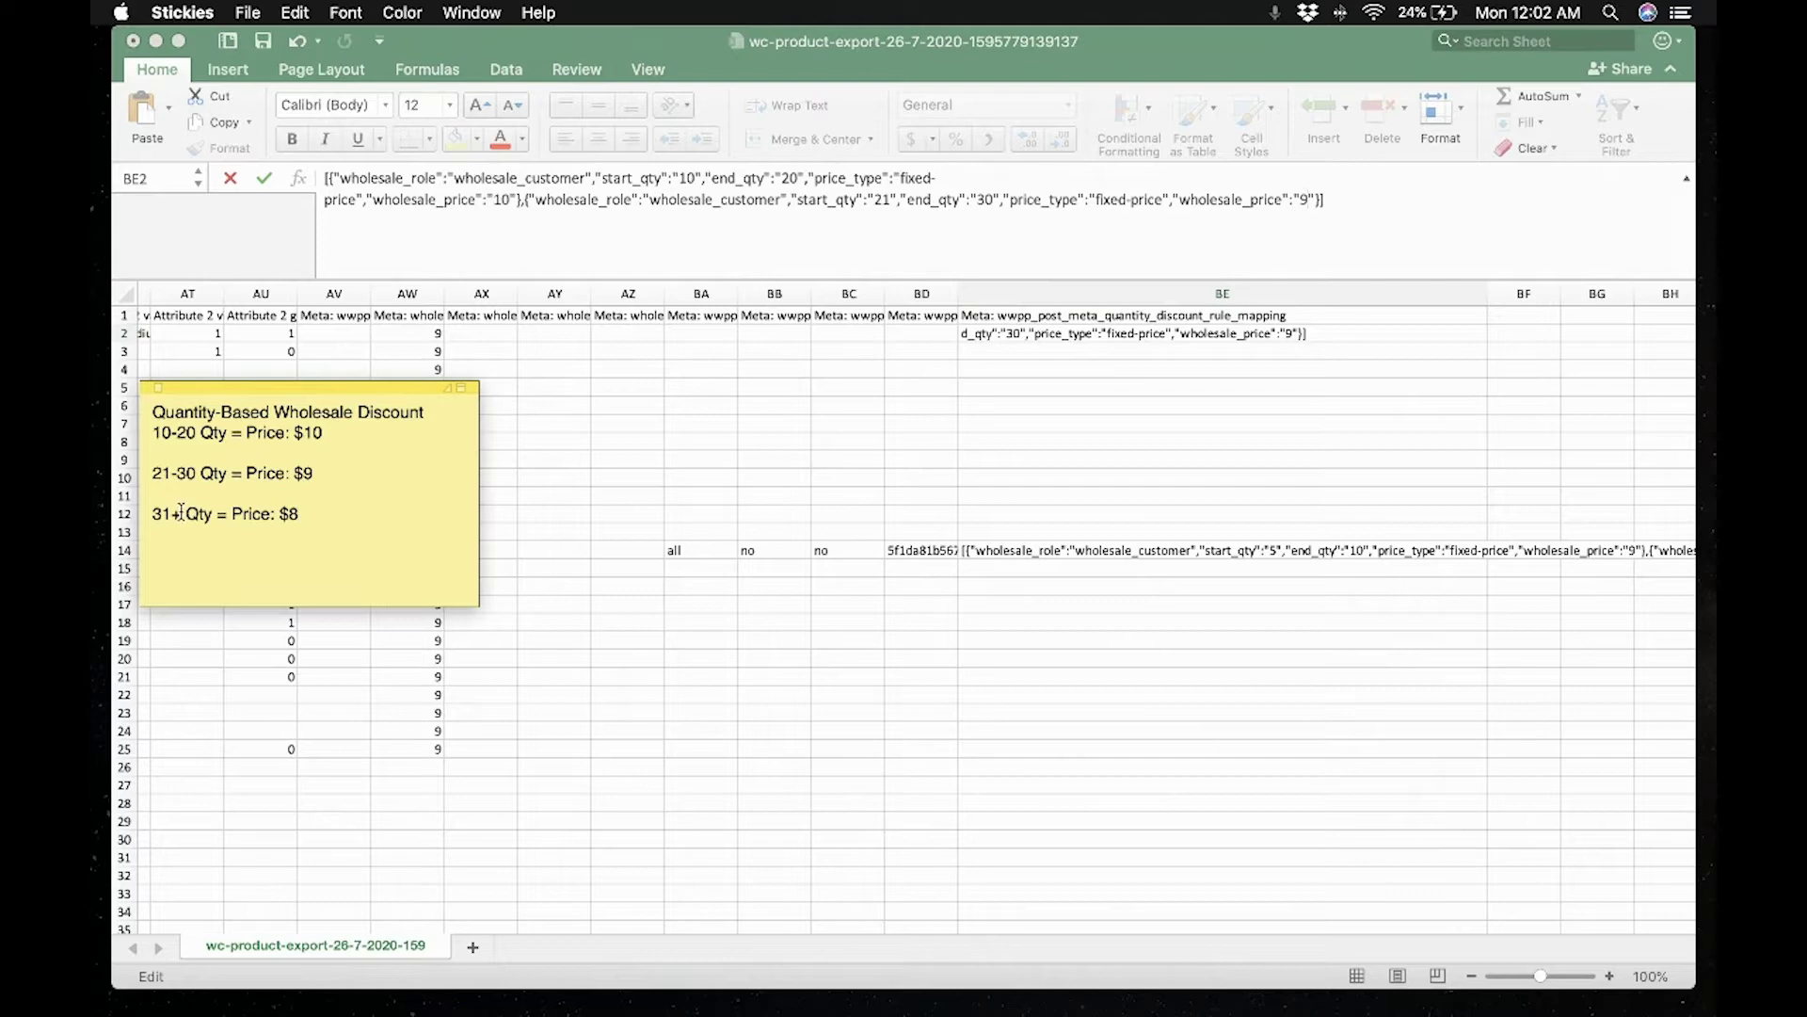
left_click_drag(157, 514, 305, 512)
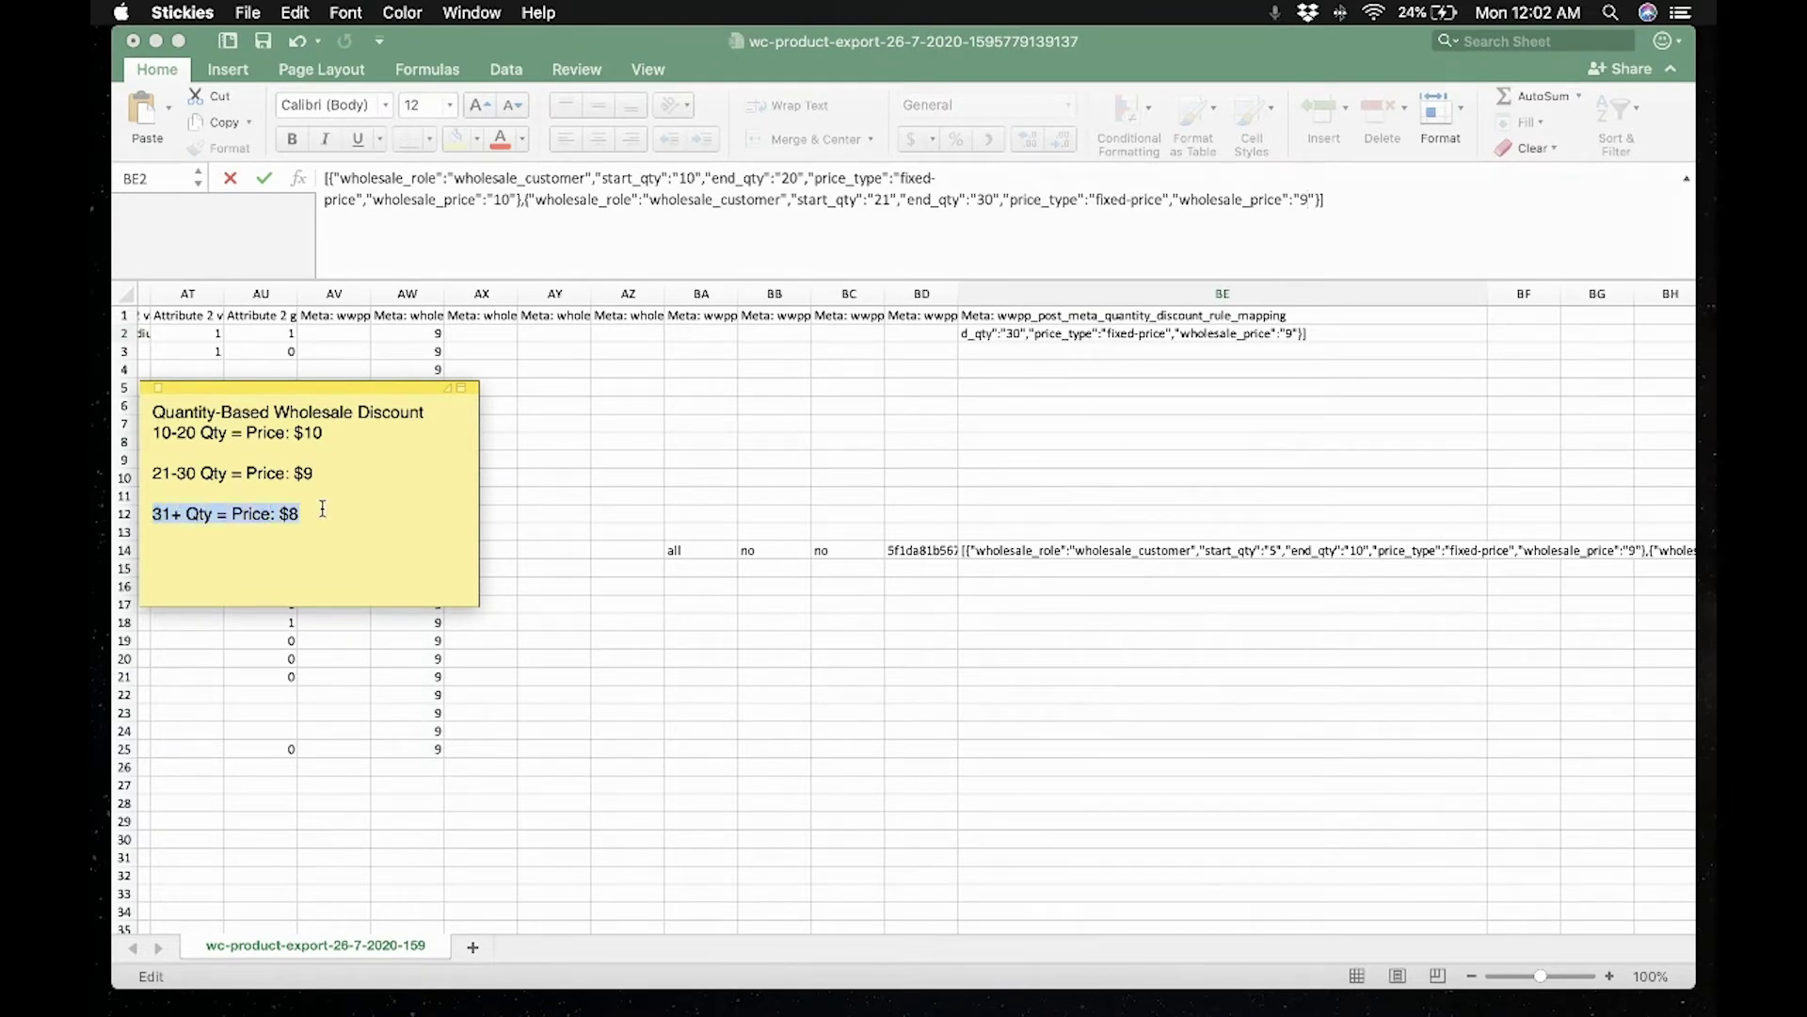
- Duplicate the 21–30 rule as a new third entry in BE2's JSON
key("super+Tab")
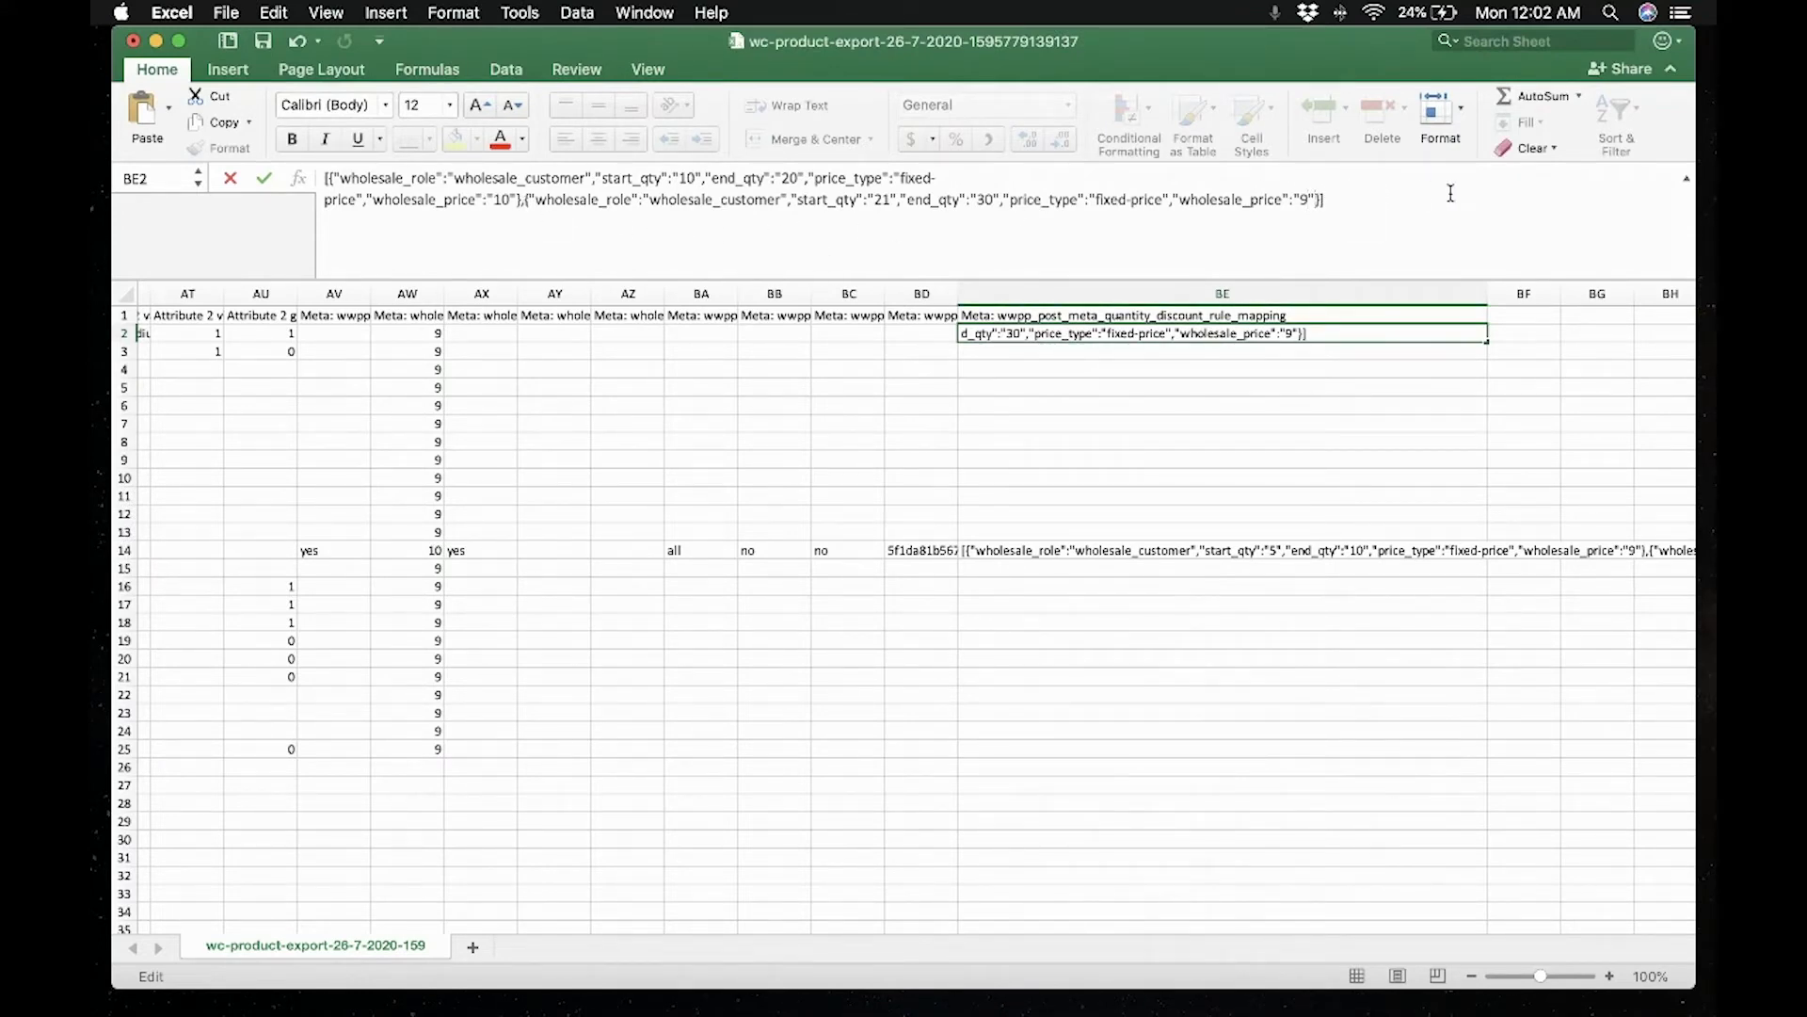
type(",{}")
left_click_drag(528, 198, 1320, 207)
key("super+c")
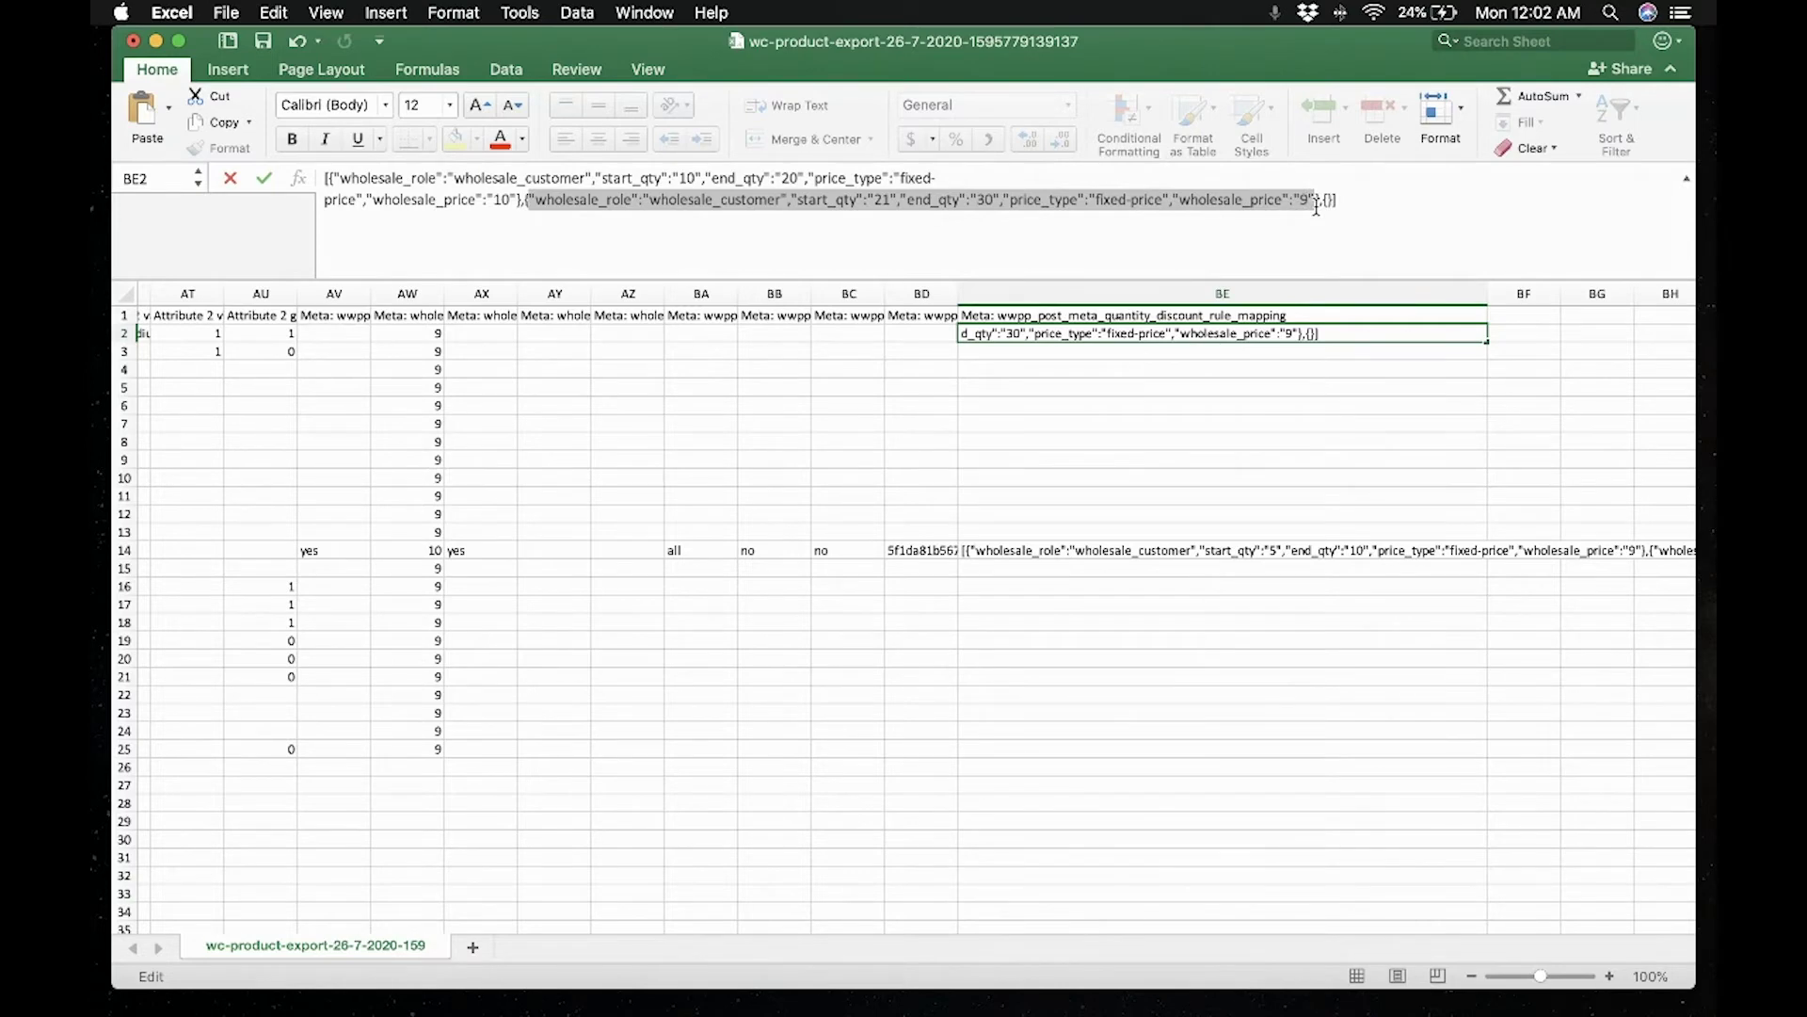
left_click(1328, 199)
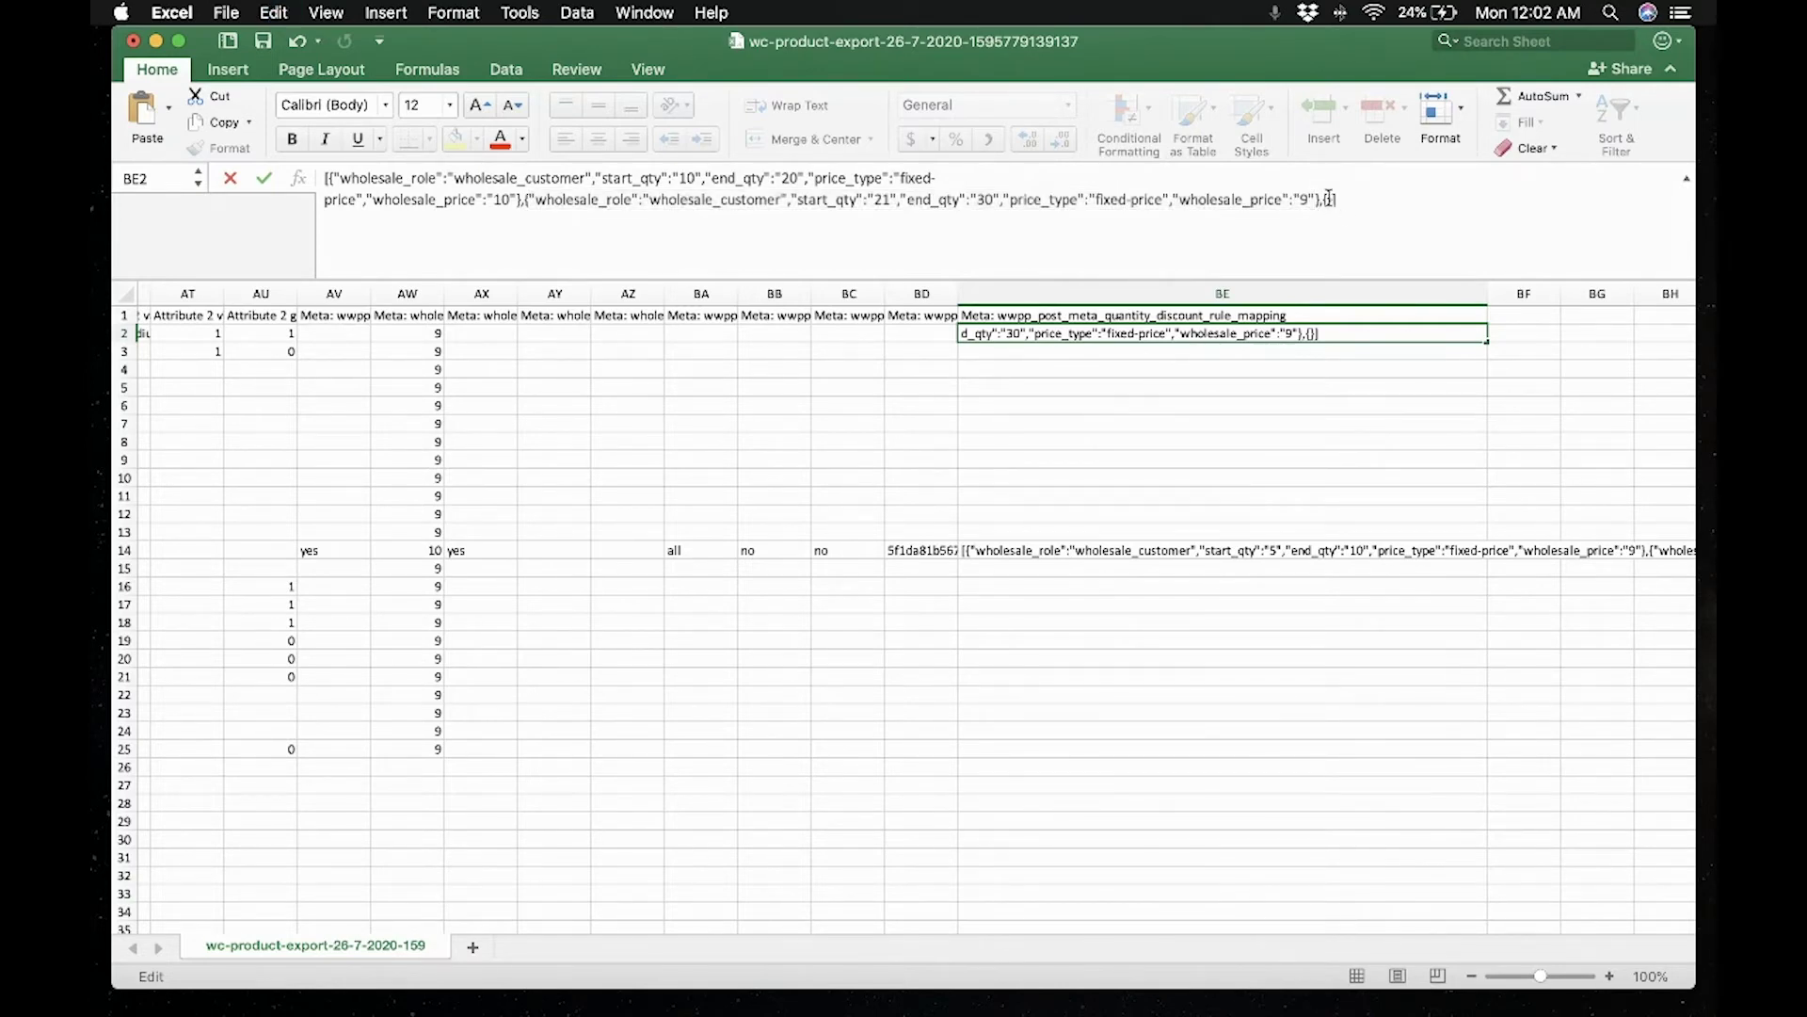
key("super+v")
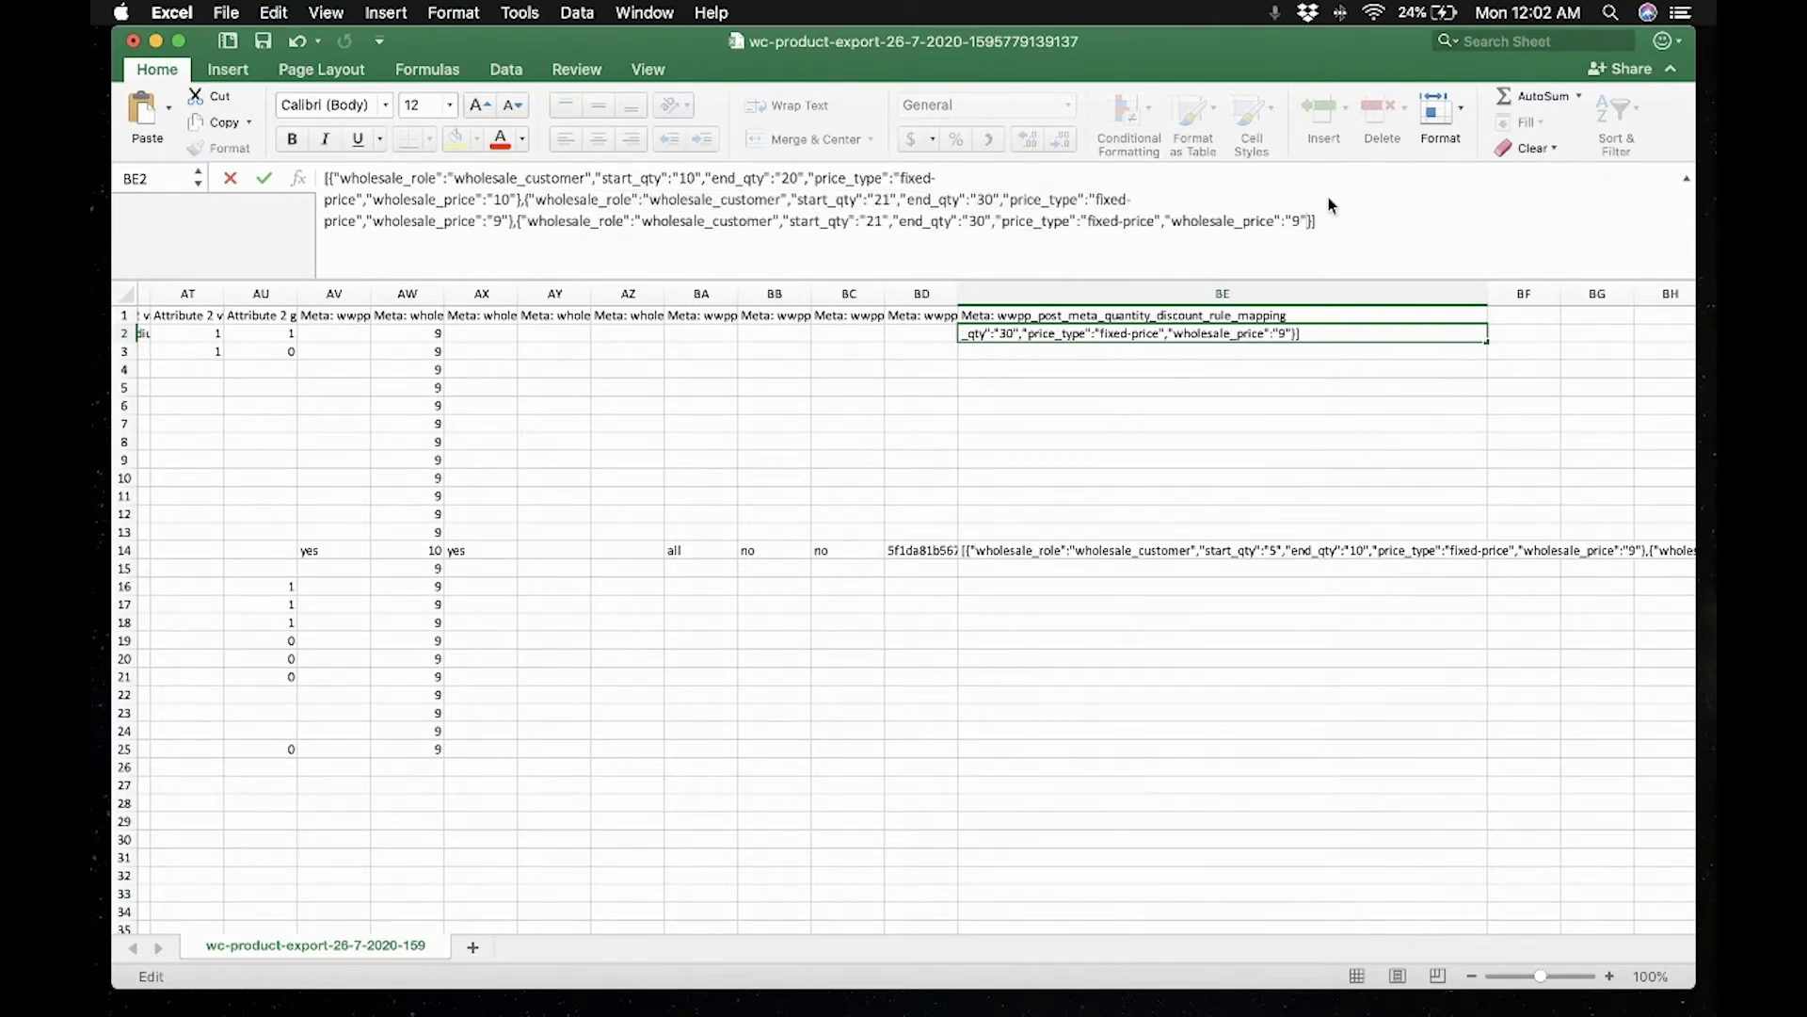
- Set the new tier to start at 31 with no end quantity and price 8
double_click(874, 220)
type("31")
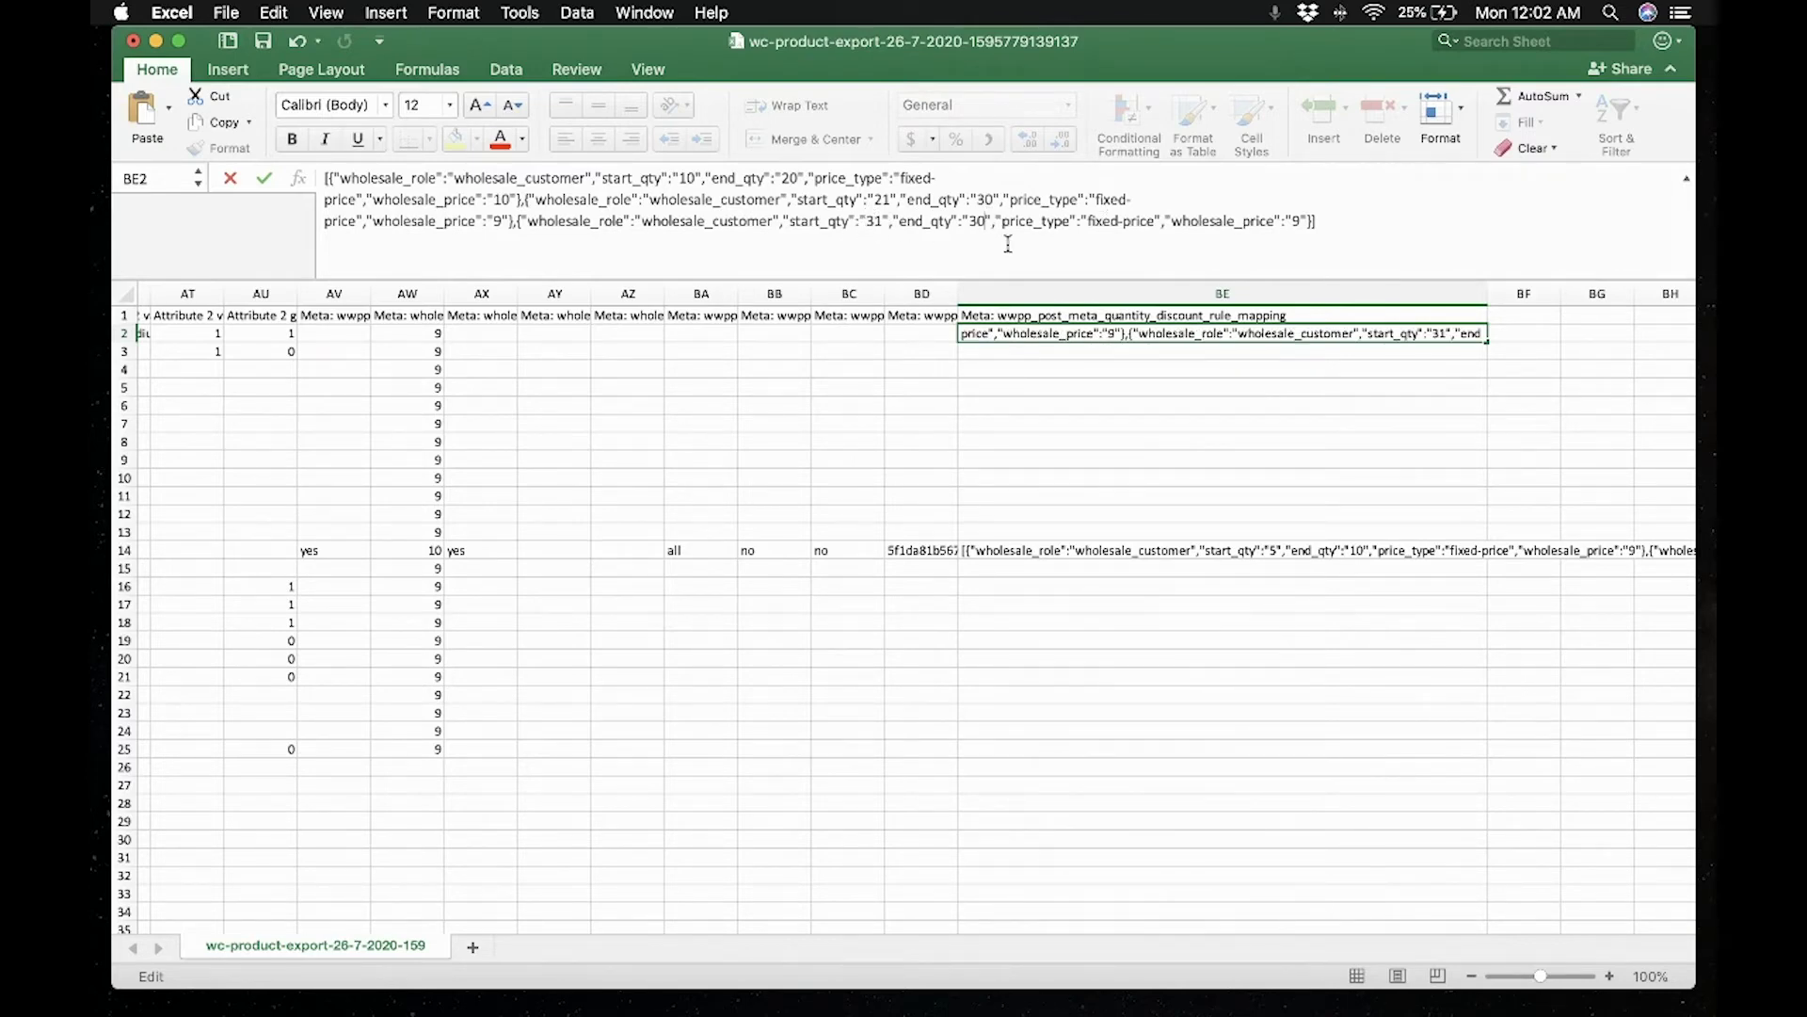
key("BackSpace")
key("BackSpace")
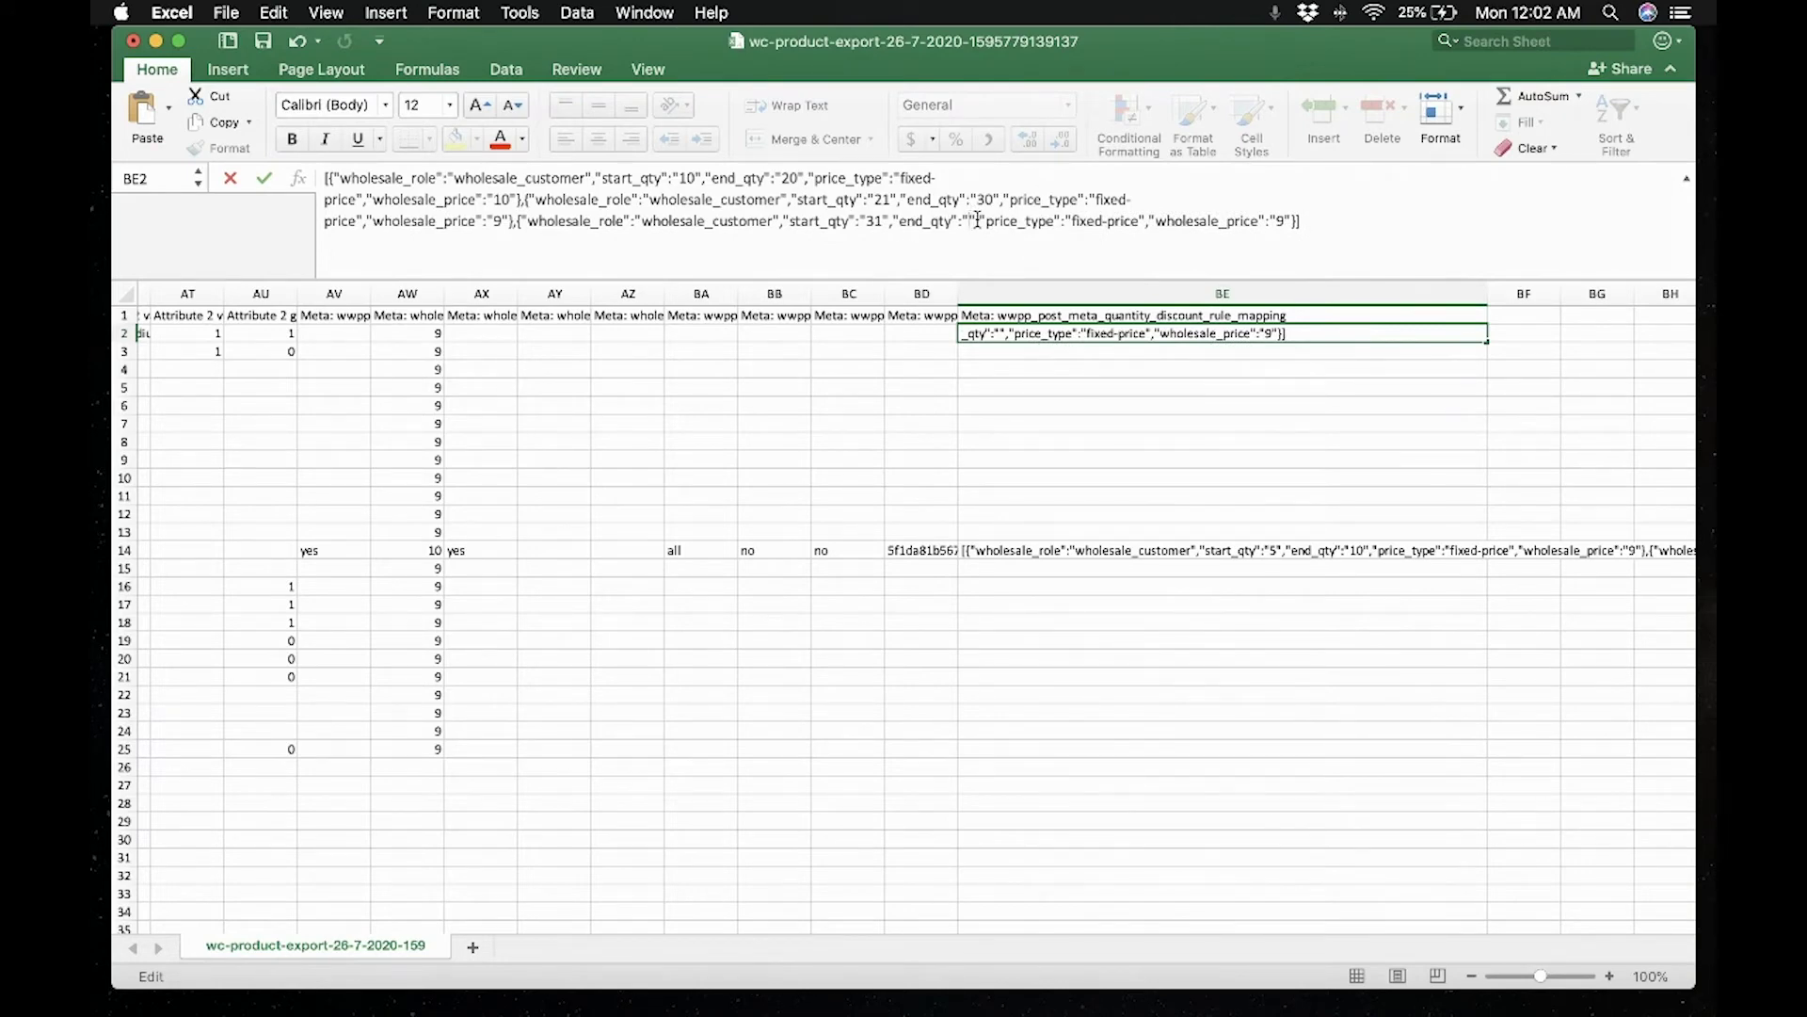
double_click(1280, 220)
type("8")
key("super+Tab")
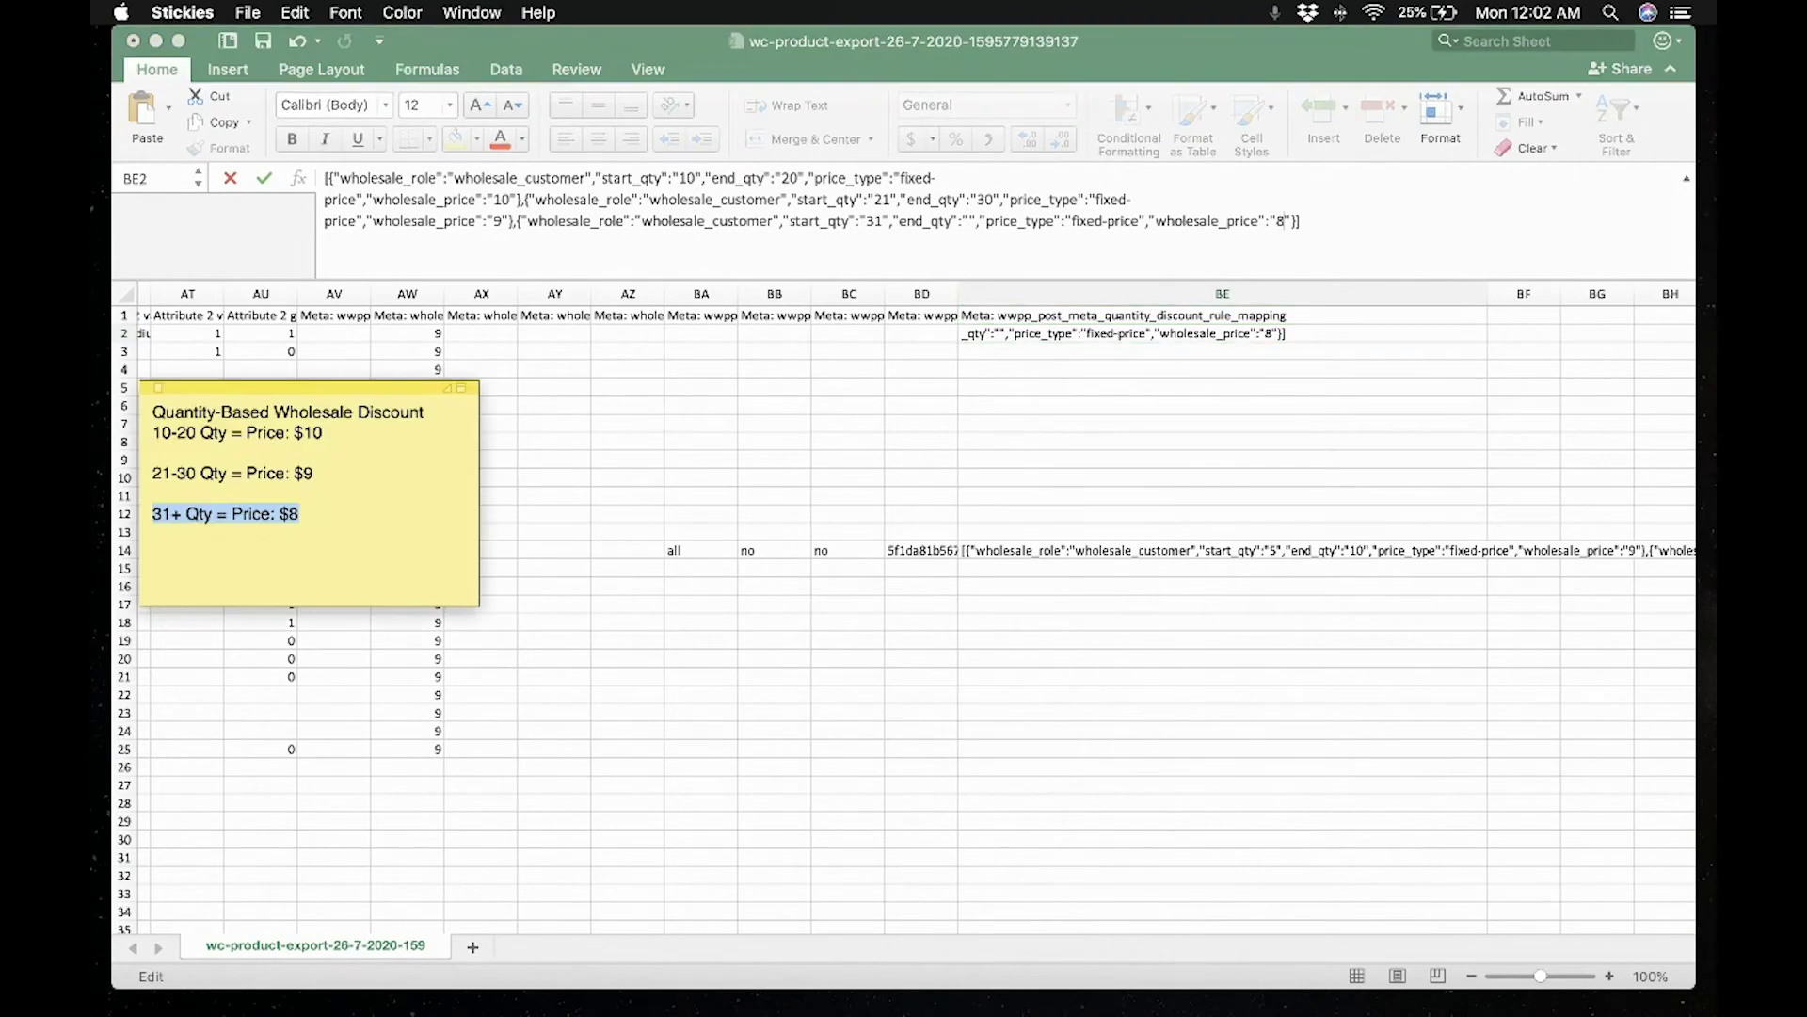
key("super+Tab")
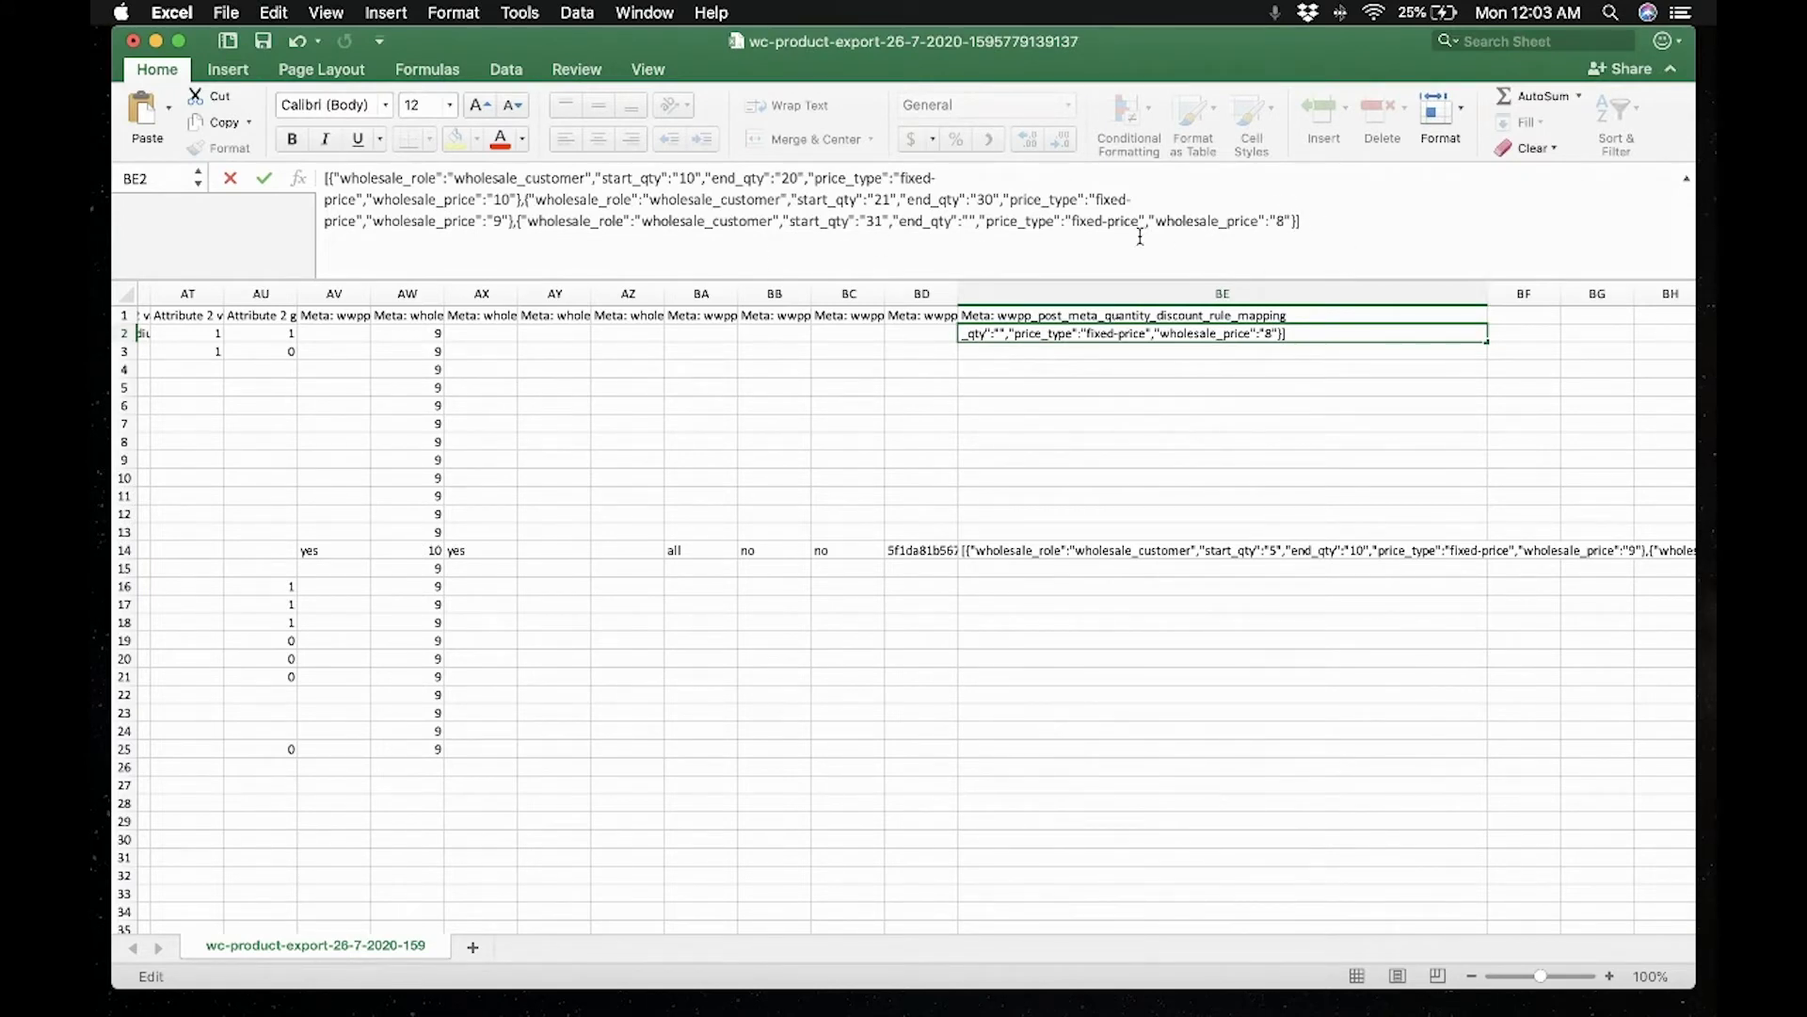
- Commit the three-tier rules in BE2, save the sheet as CSV UTF-8, and widen the meta columns
left_click(994, 371)
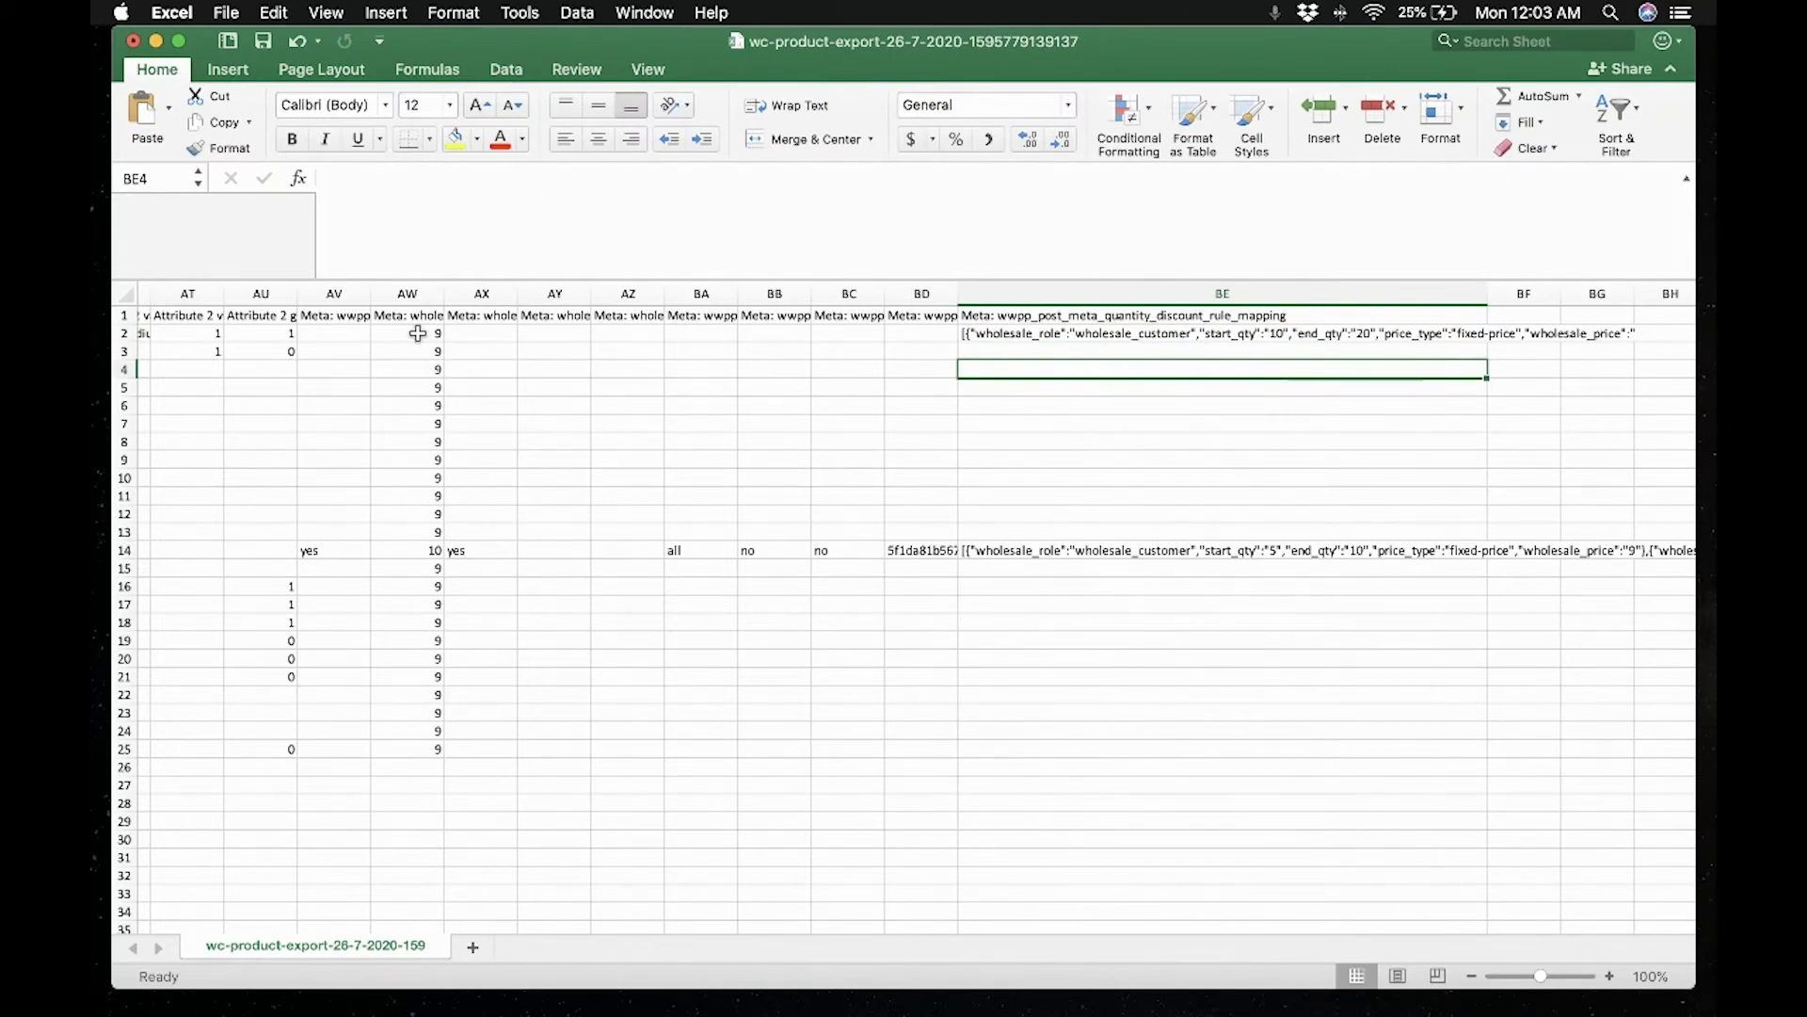
left_click(263, 41)
key("Return")
left_click(1136, 336)
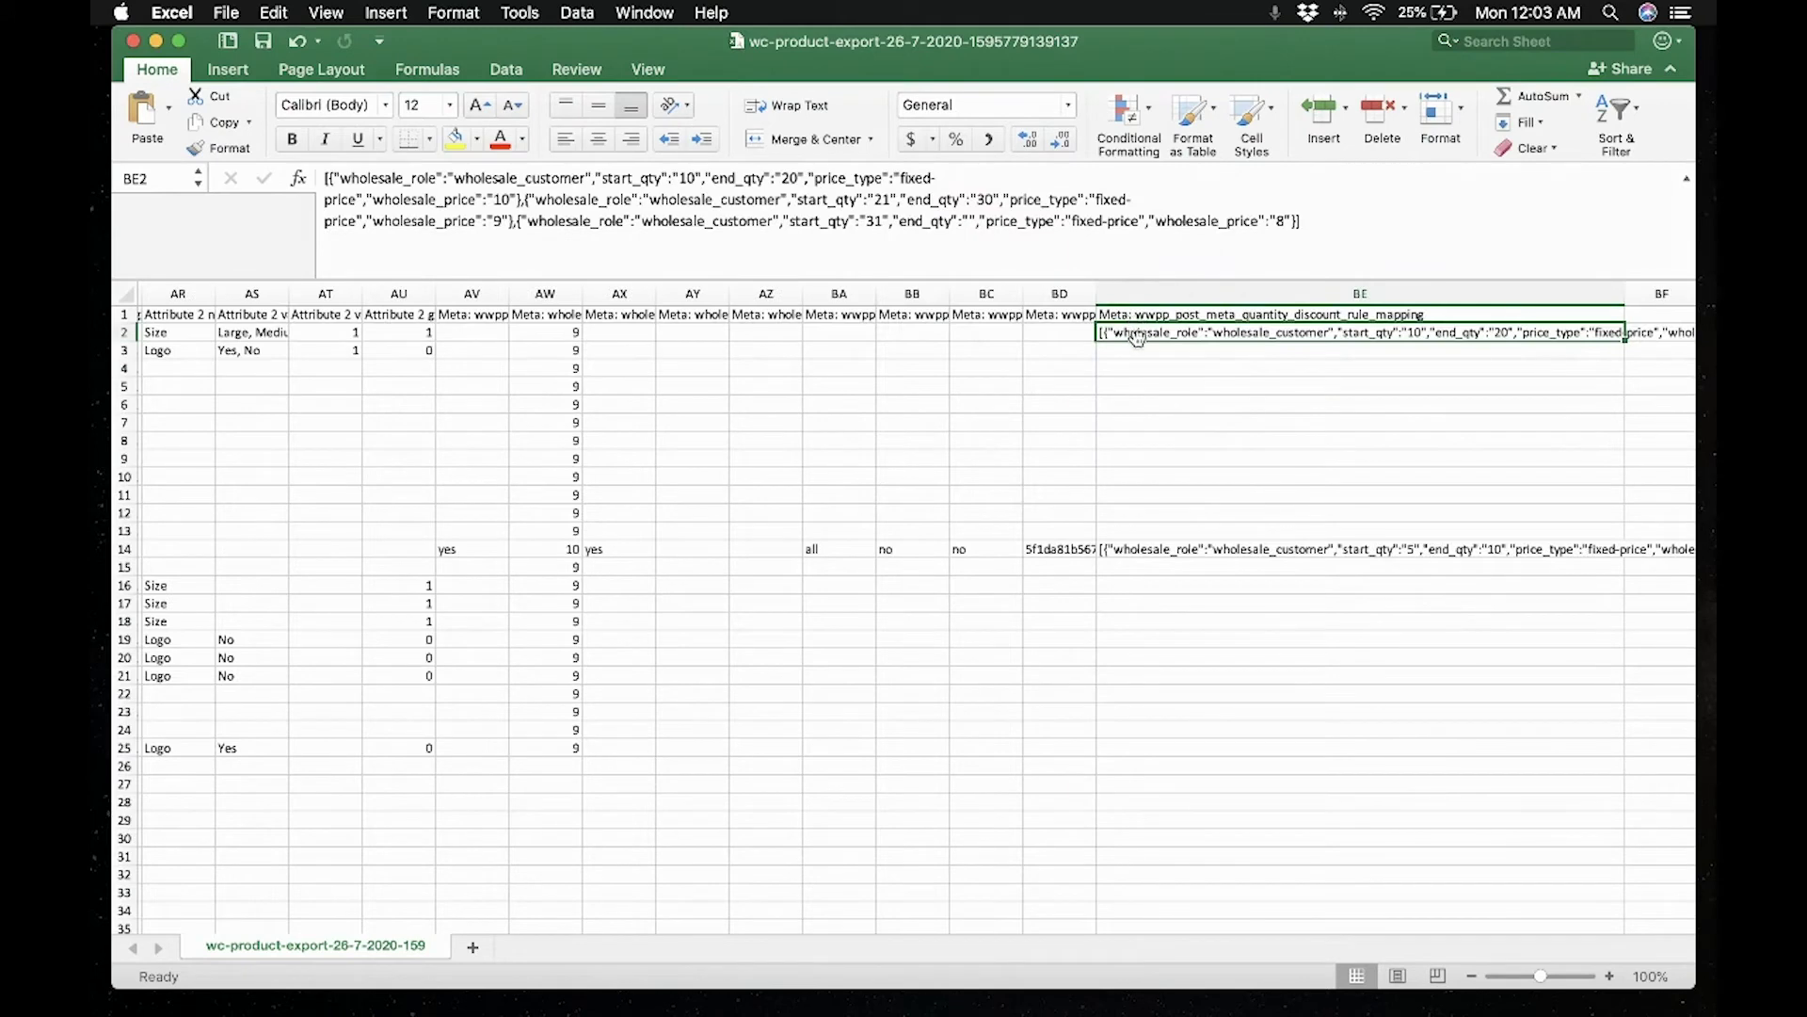
scroll(923, 351, "left", 4)
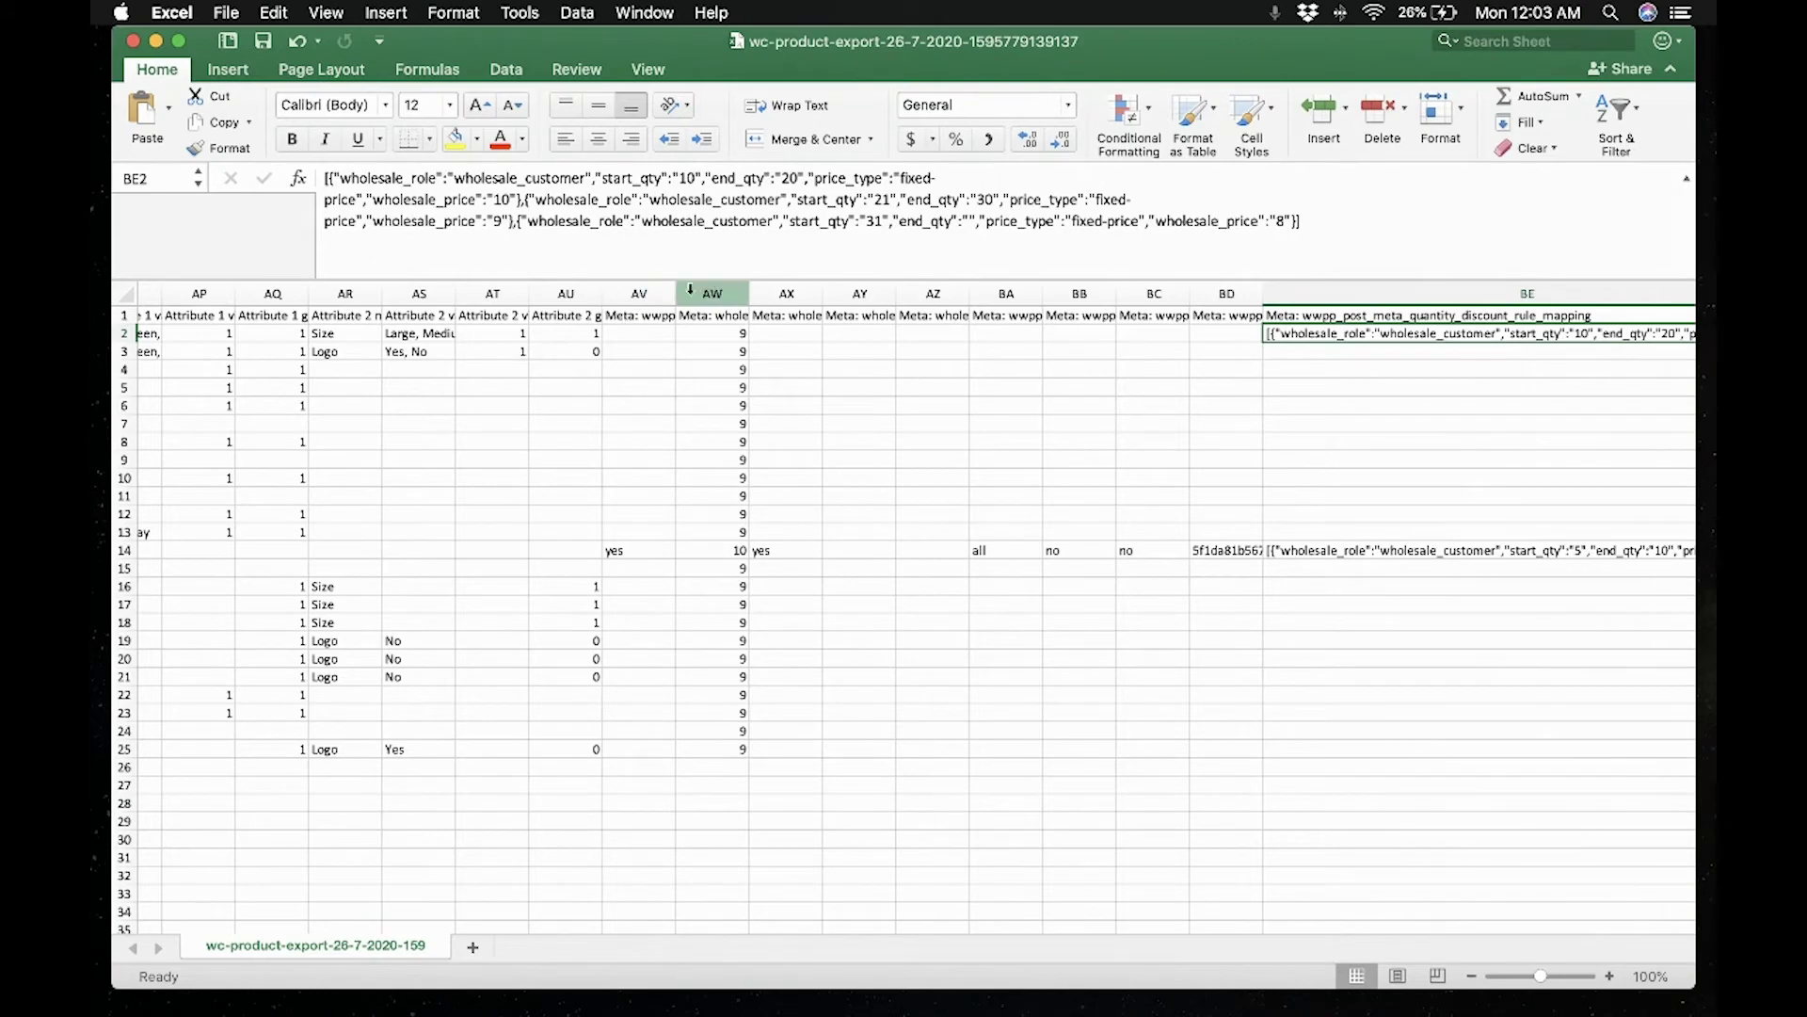
left_click_drag(676, 293, 848, 293)
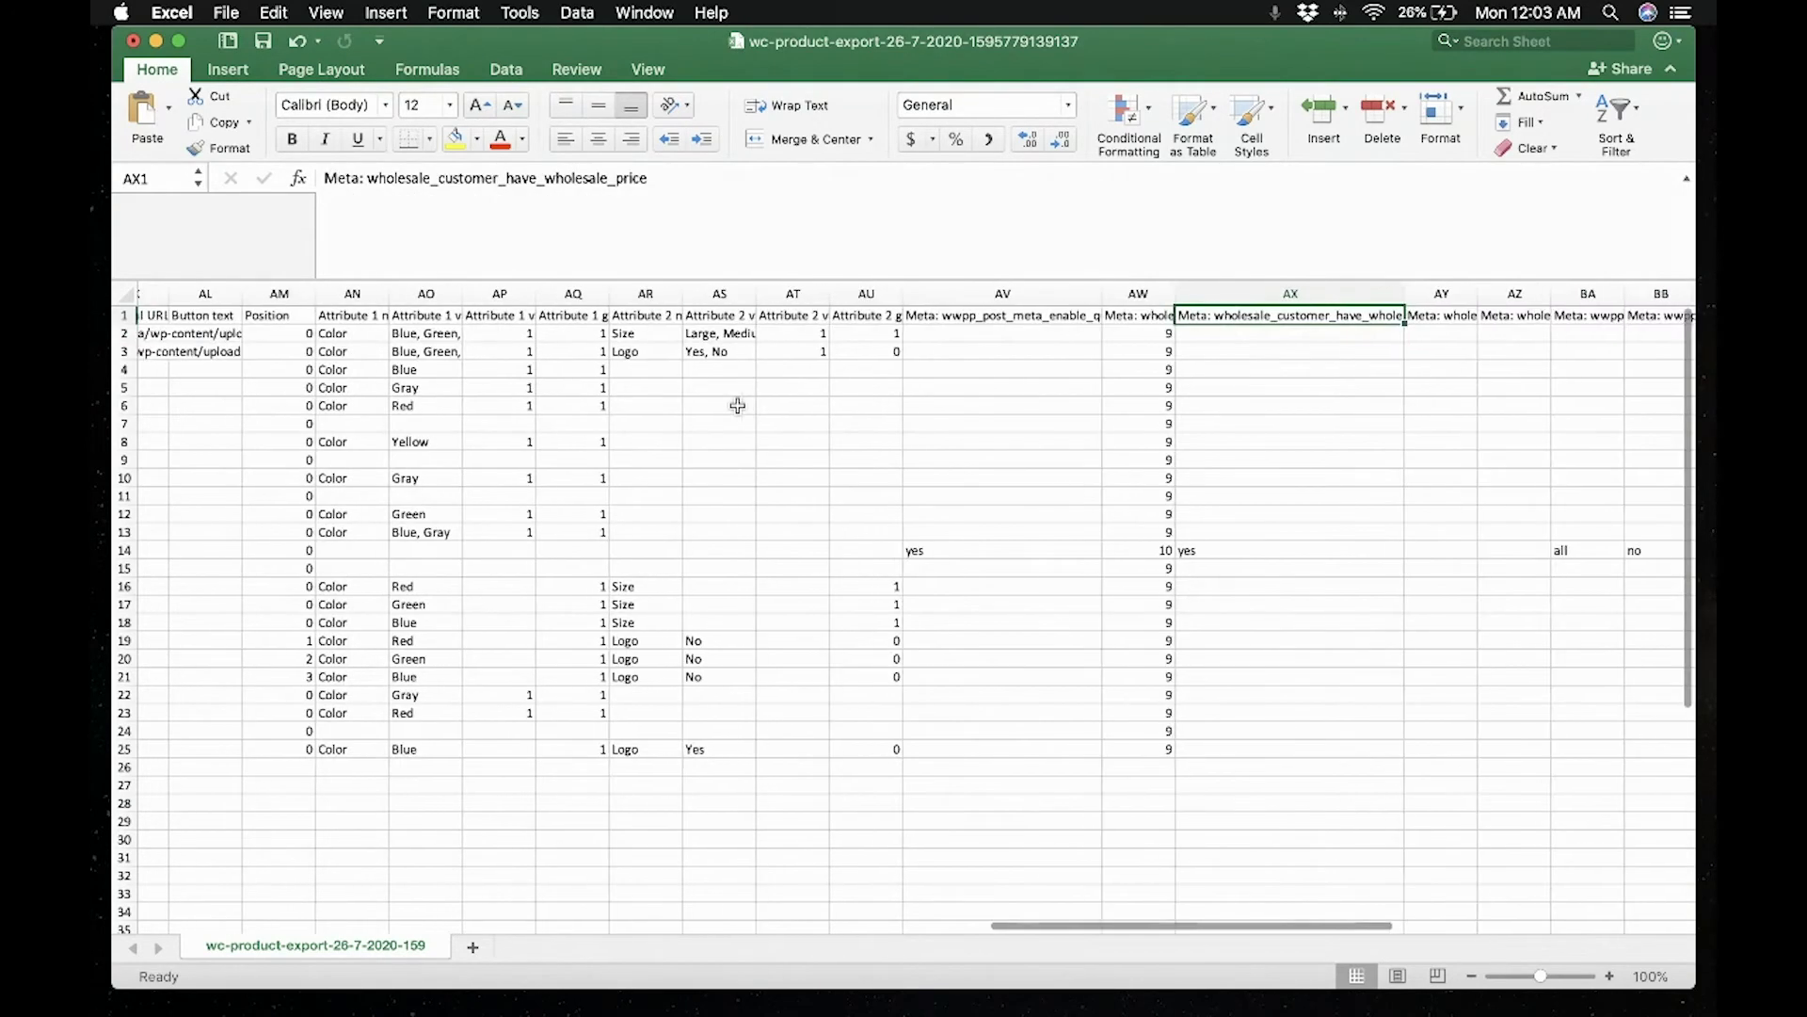
- Widen column AV to show its full header and enter yes in AV2
scroll(738, 405, "left", 1)
left_click(993, 318)
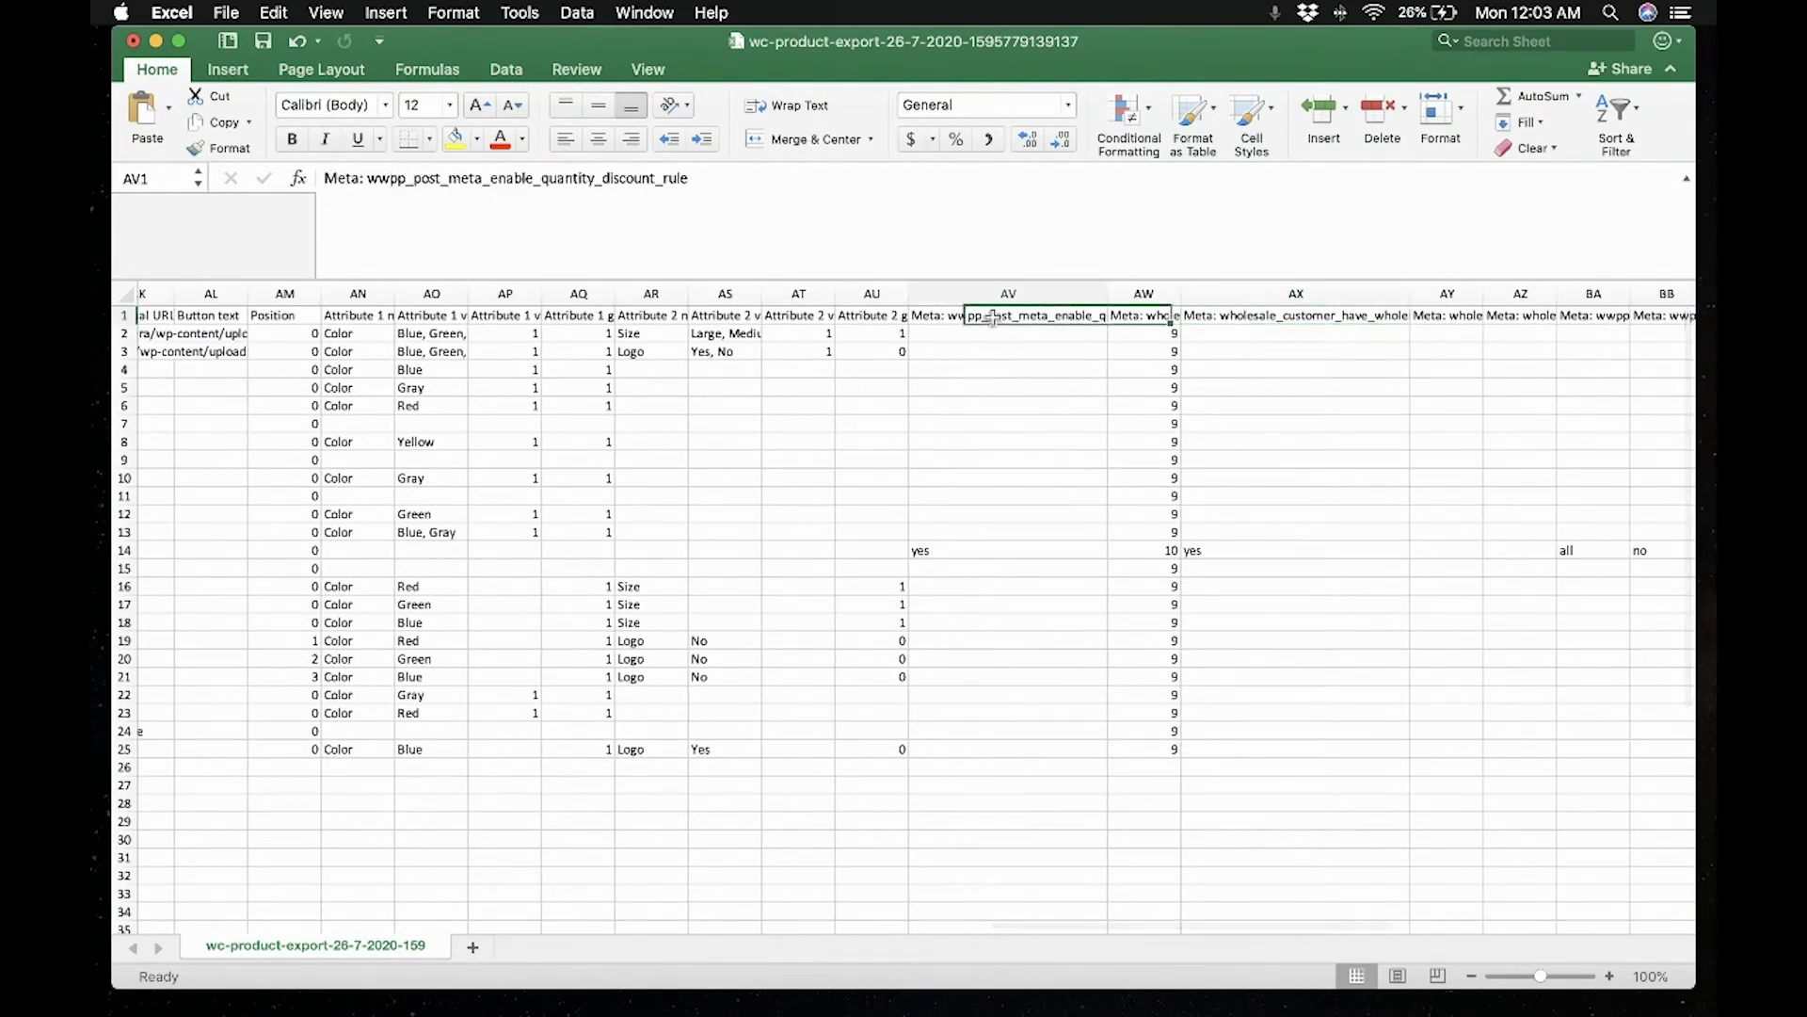
left_click_drag(1109, 294, 1250, 294)
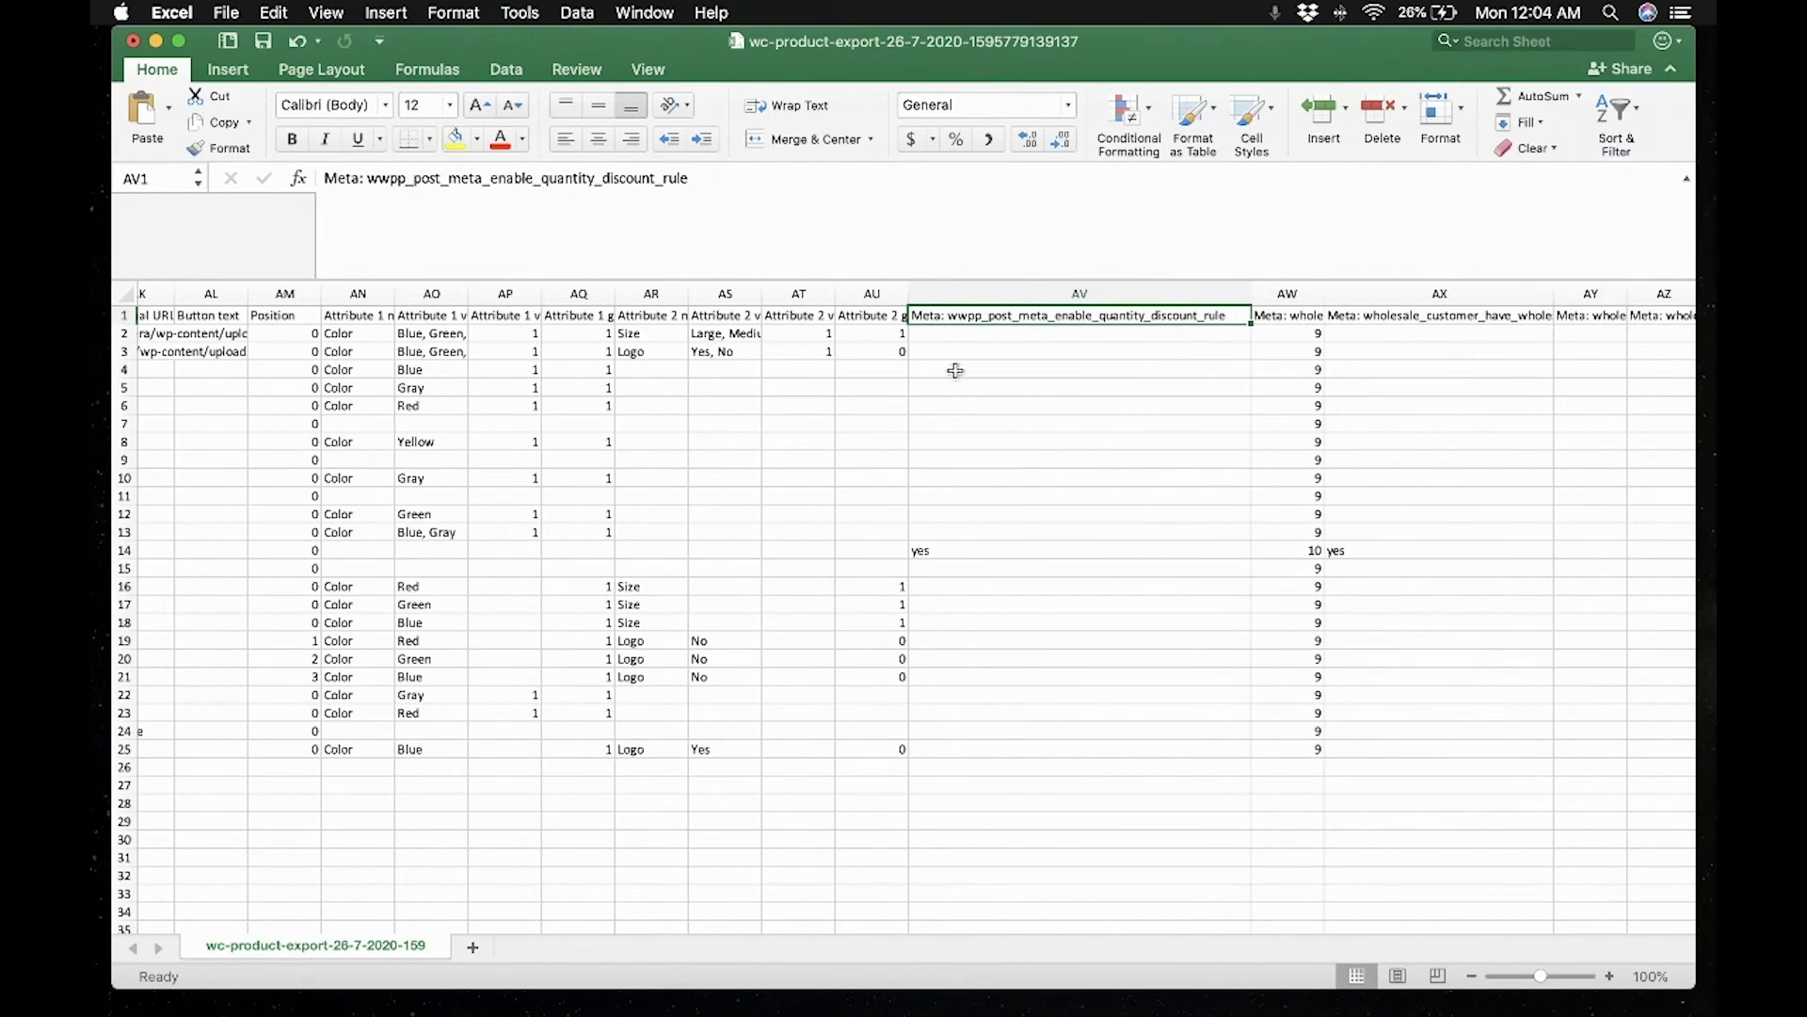
left_click(953, 336)
type("yes")
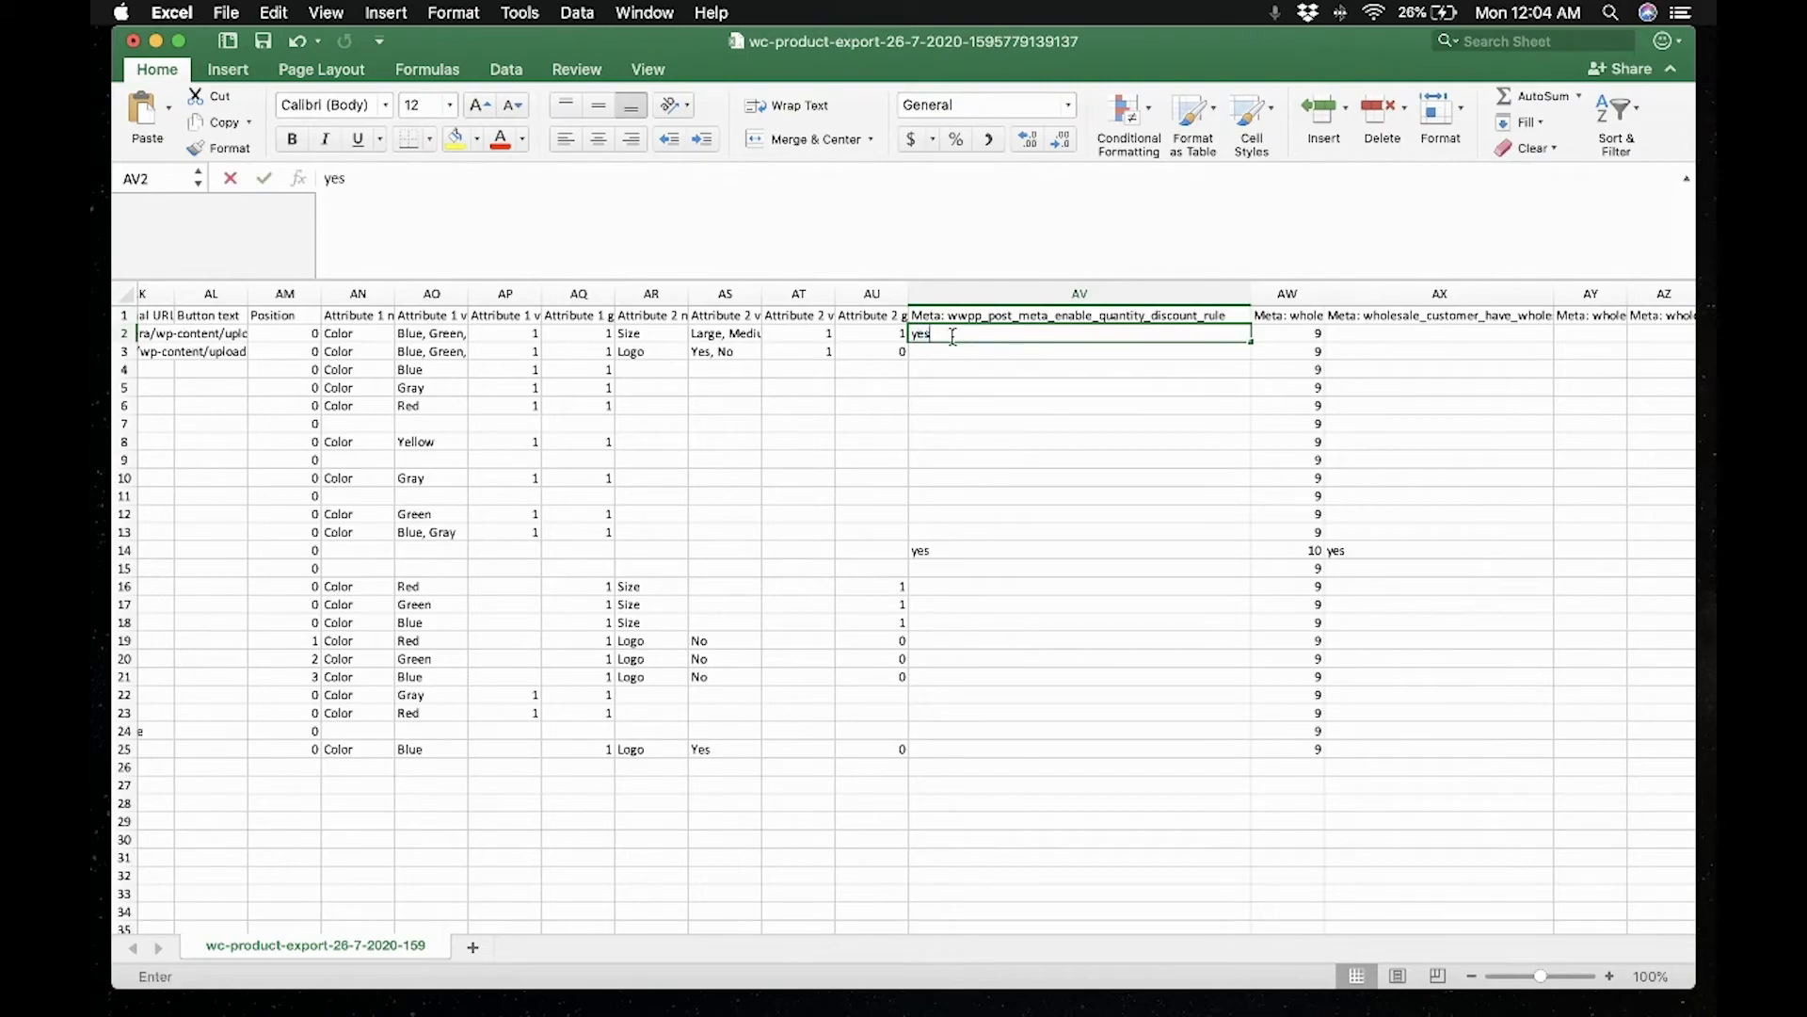
key("Return")
- Confirm row 2 is the V-Neck T-Shirt, then save the sheet keeping CSV format
left_click(864, 336)
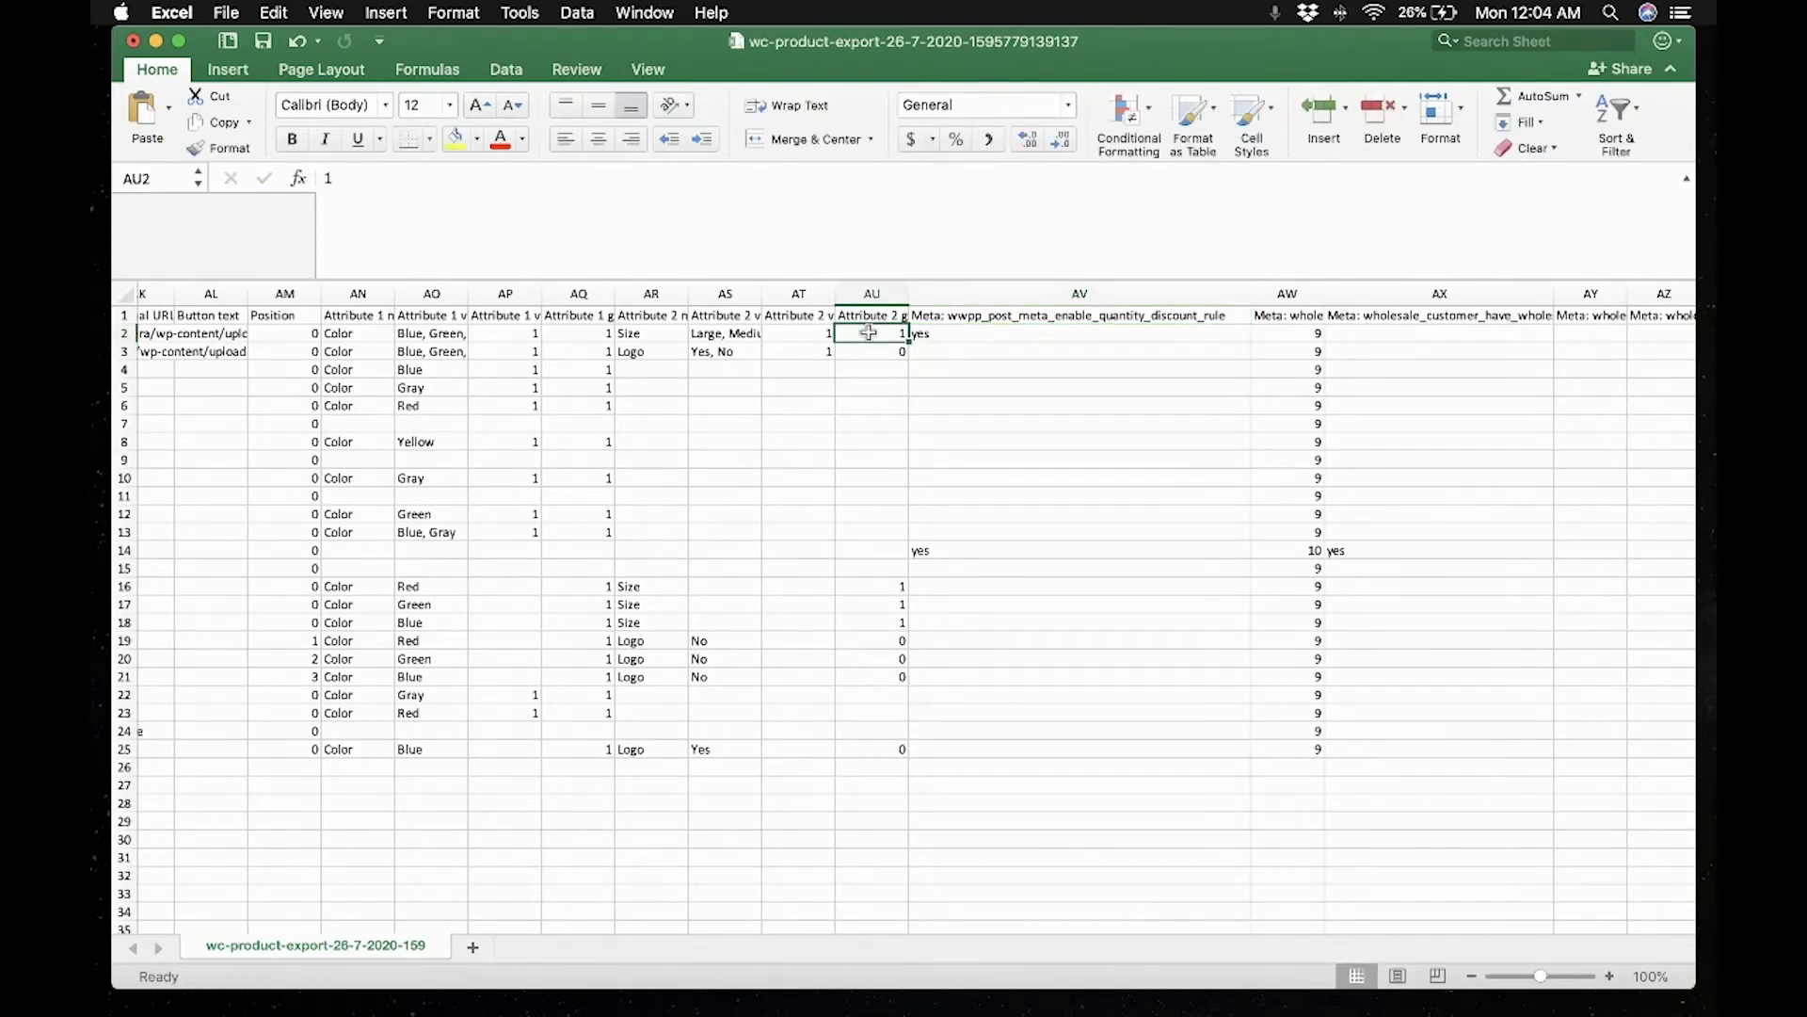
scroll(866, 334, "left", 10)
scroll(868, 332, "left", 10)
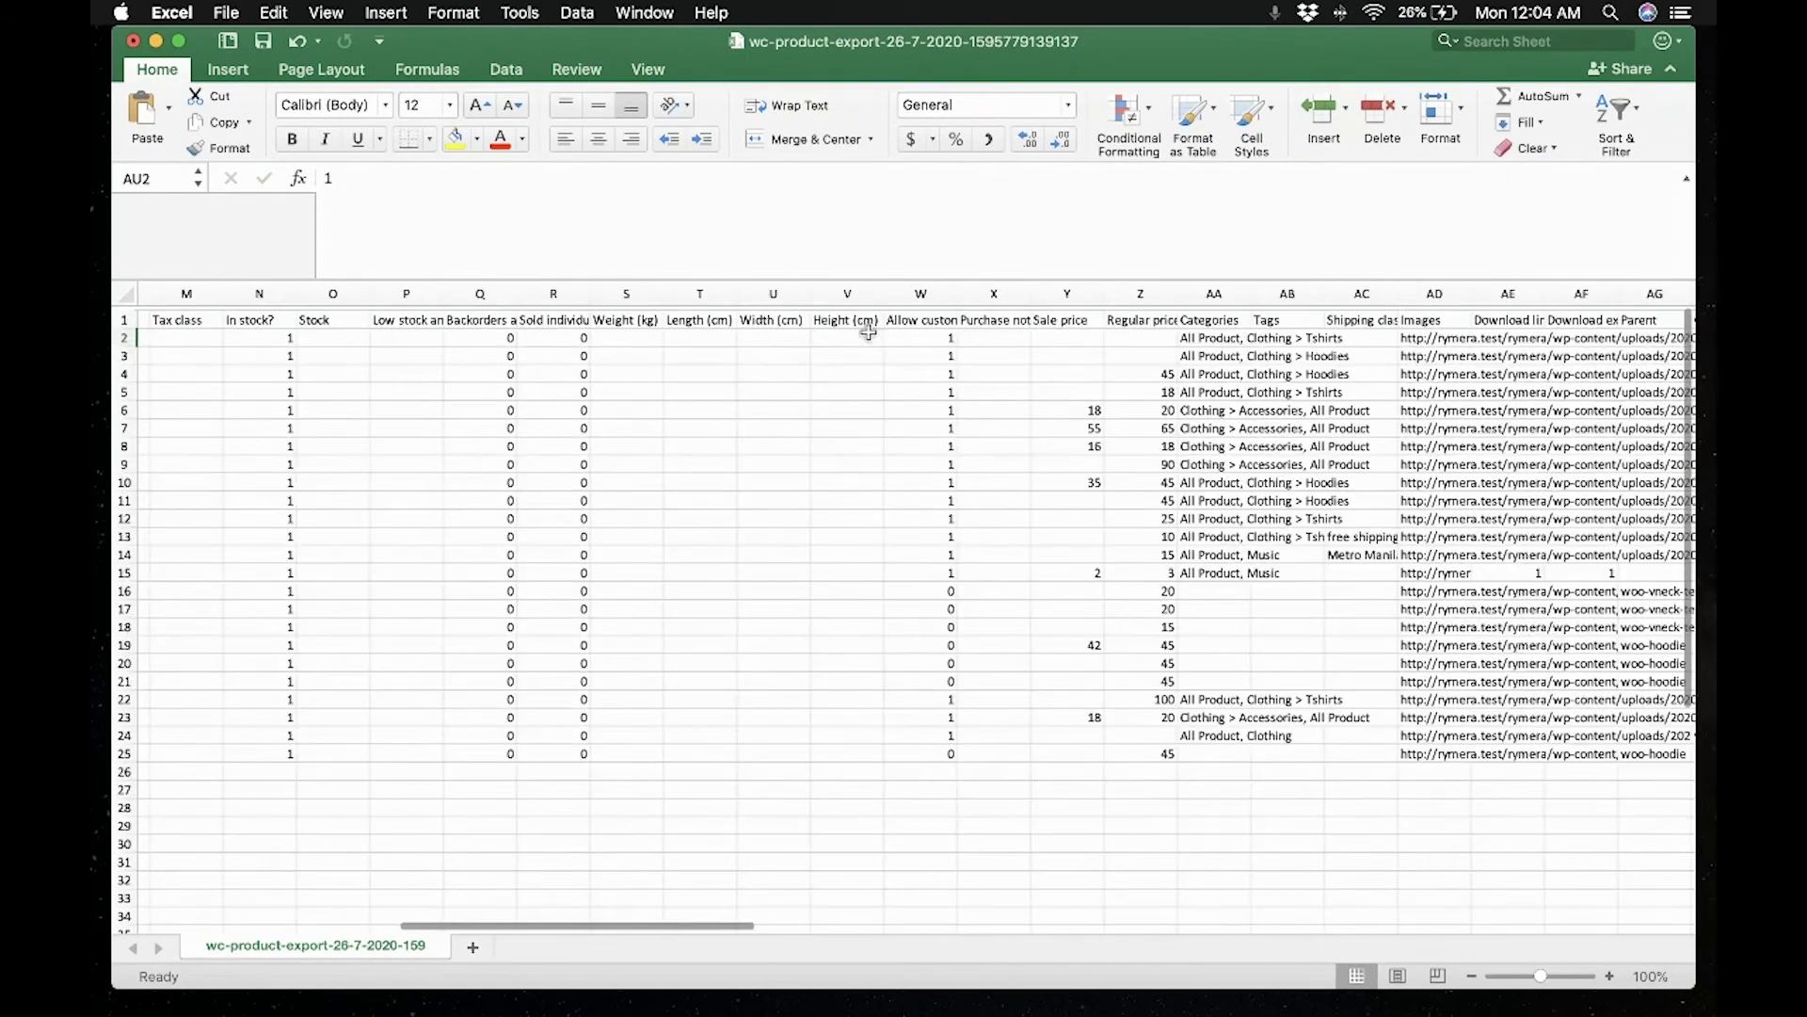
scroll(868, 331, "left", 10)
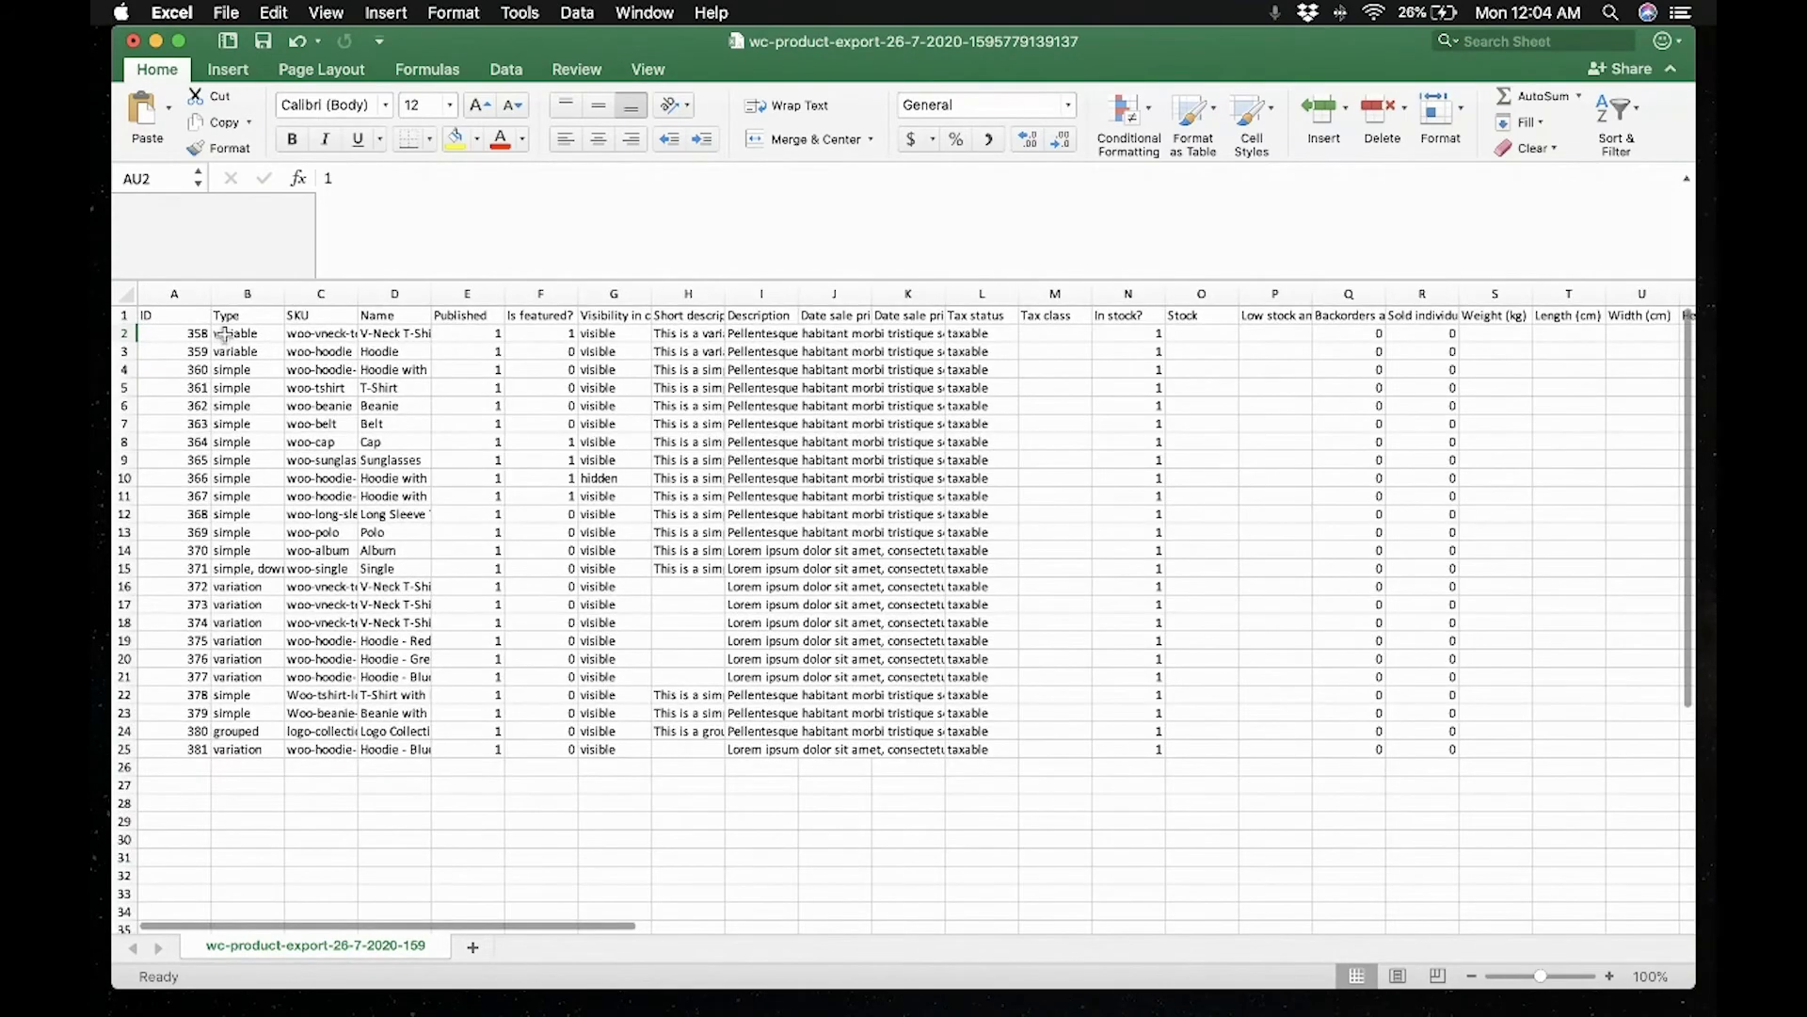
left_click(390, 334)
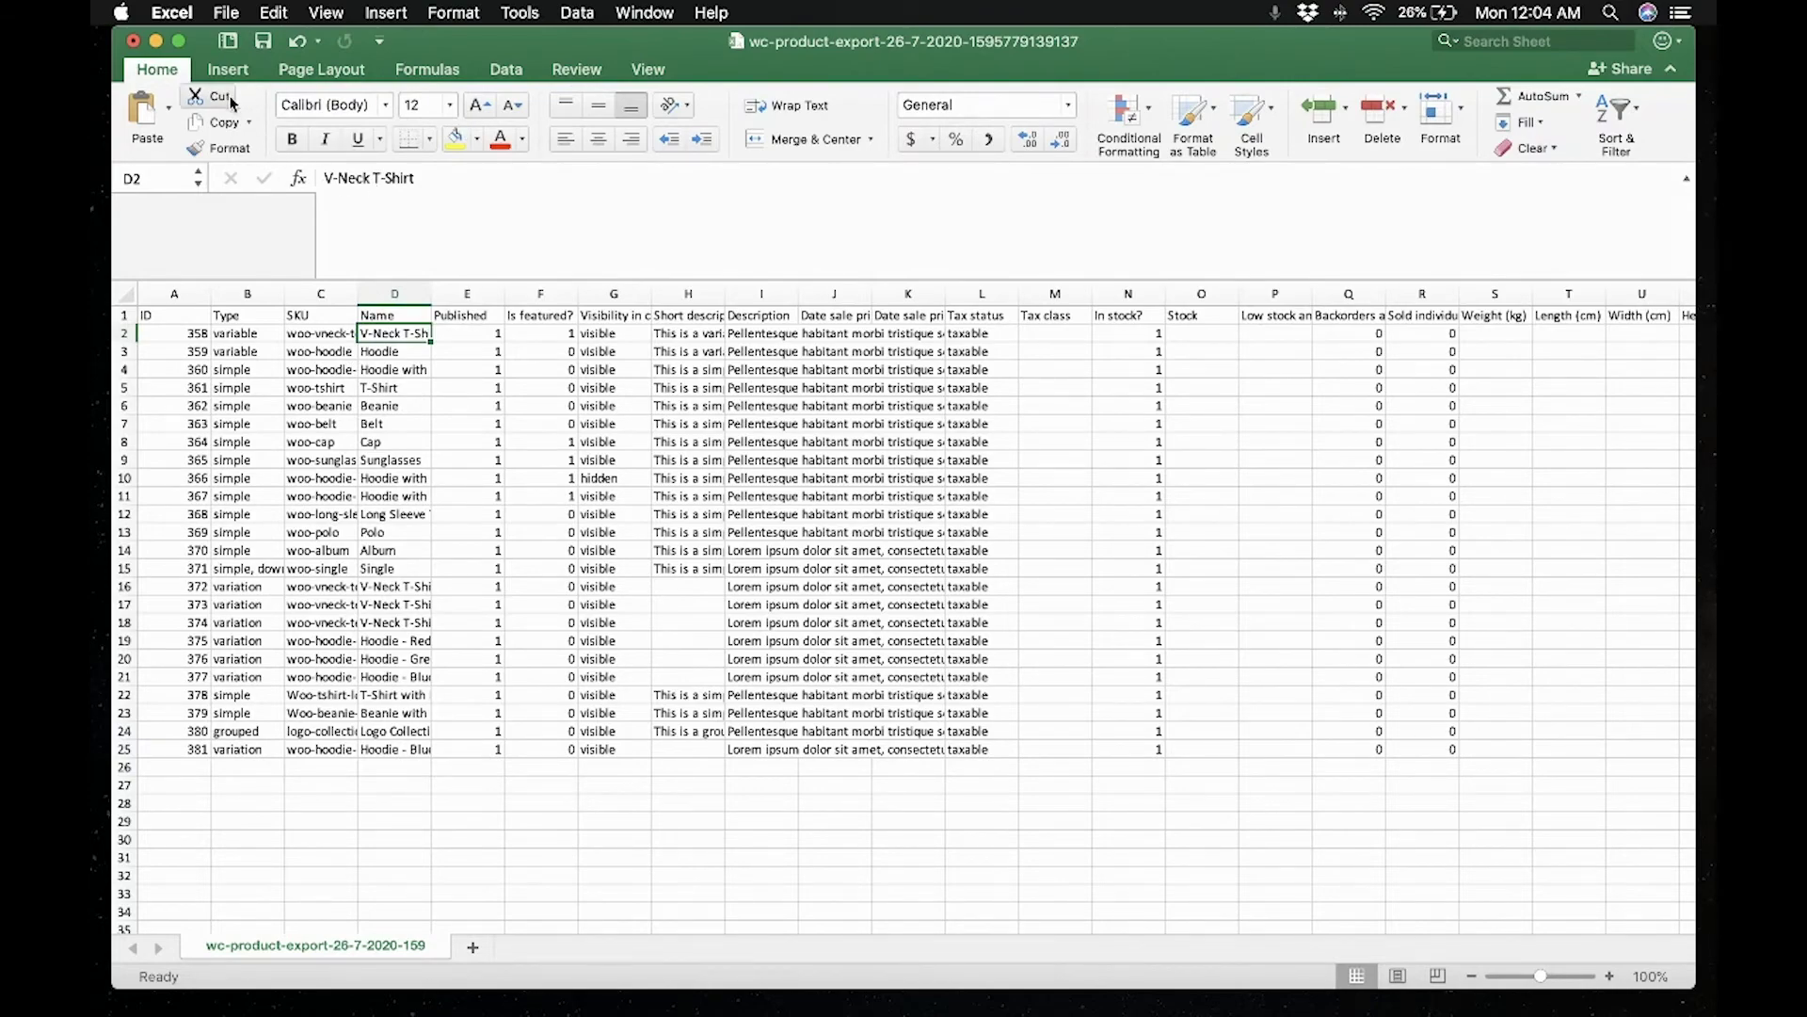
key("super+s")
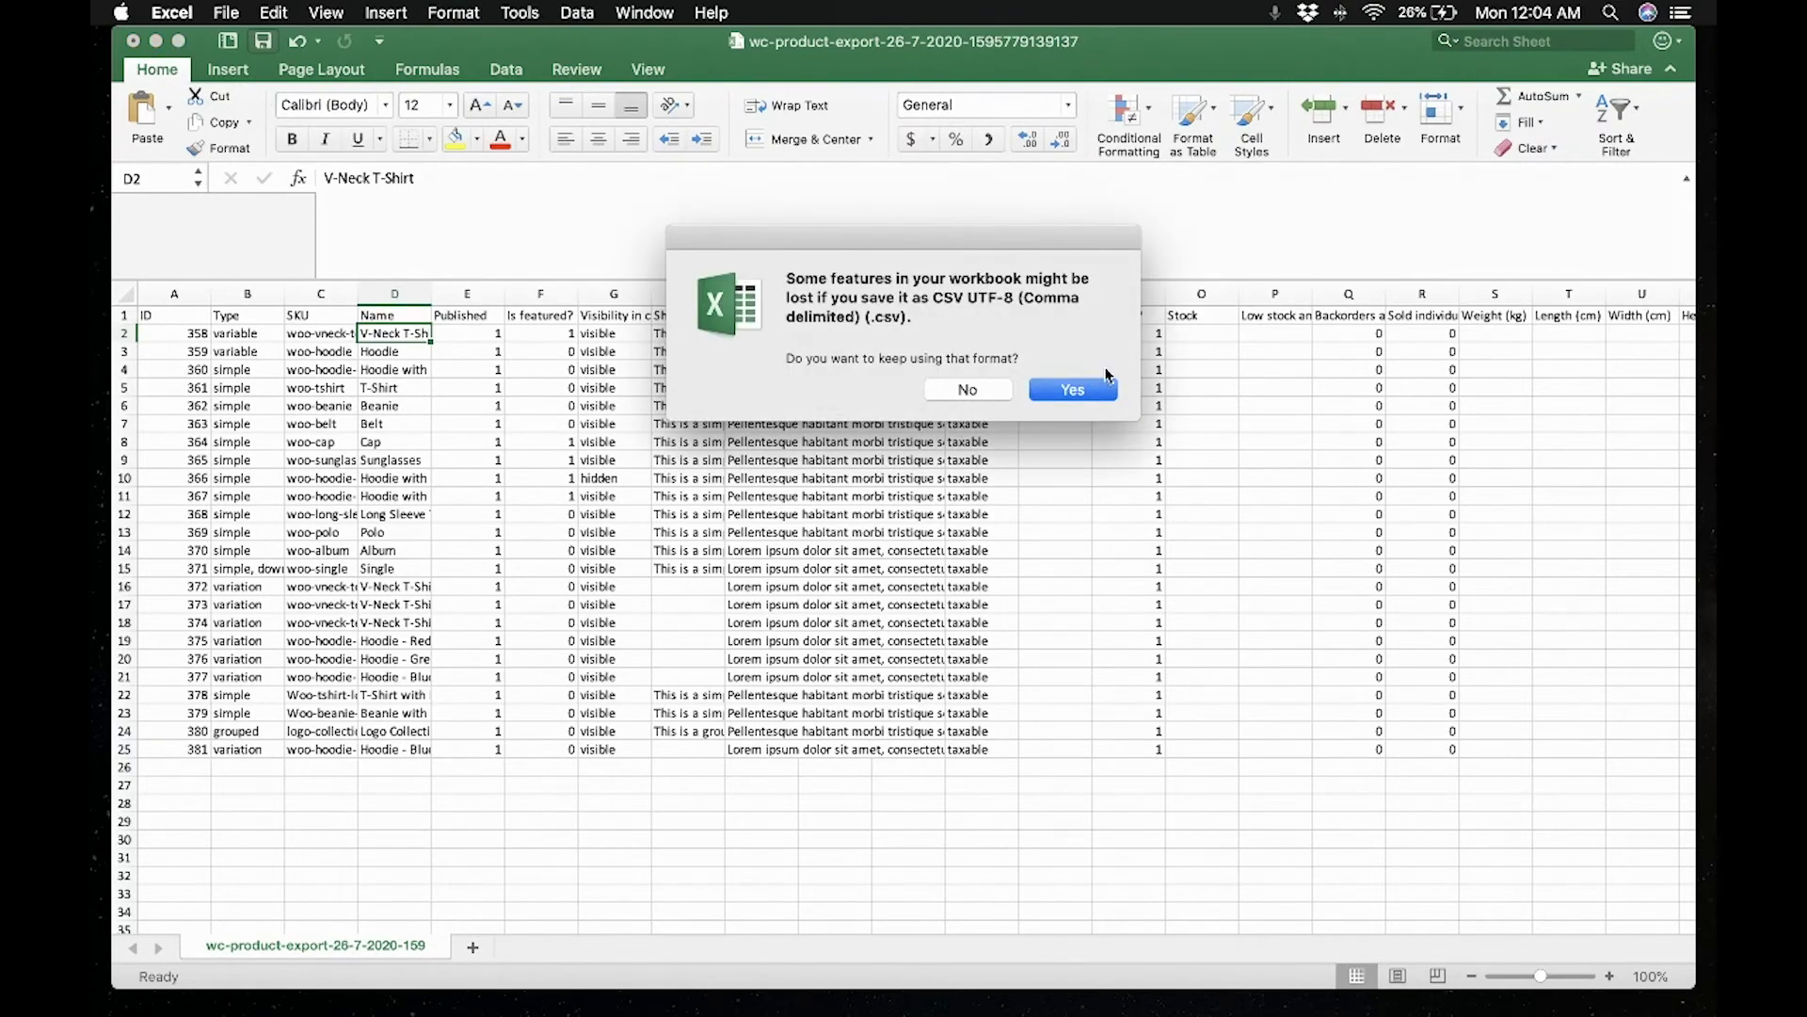
left_click(1076, 389)
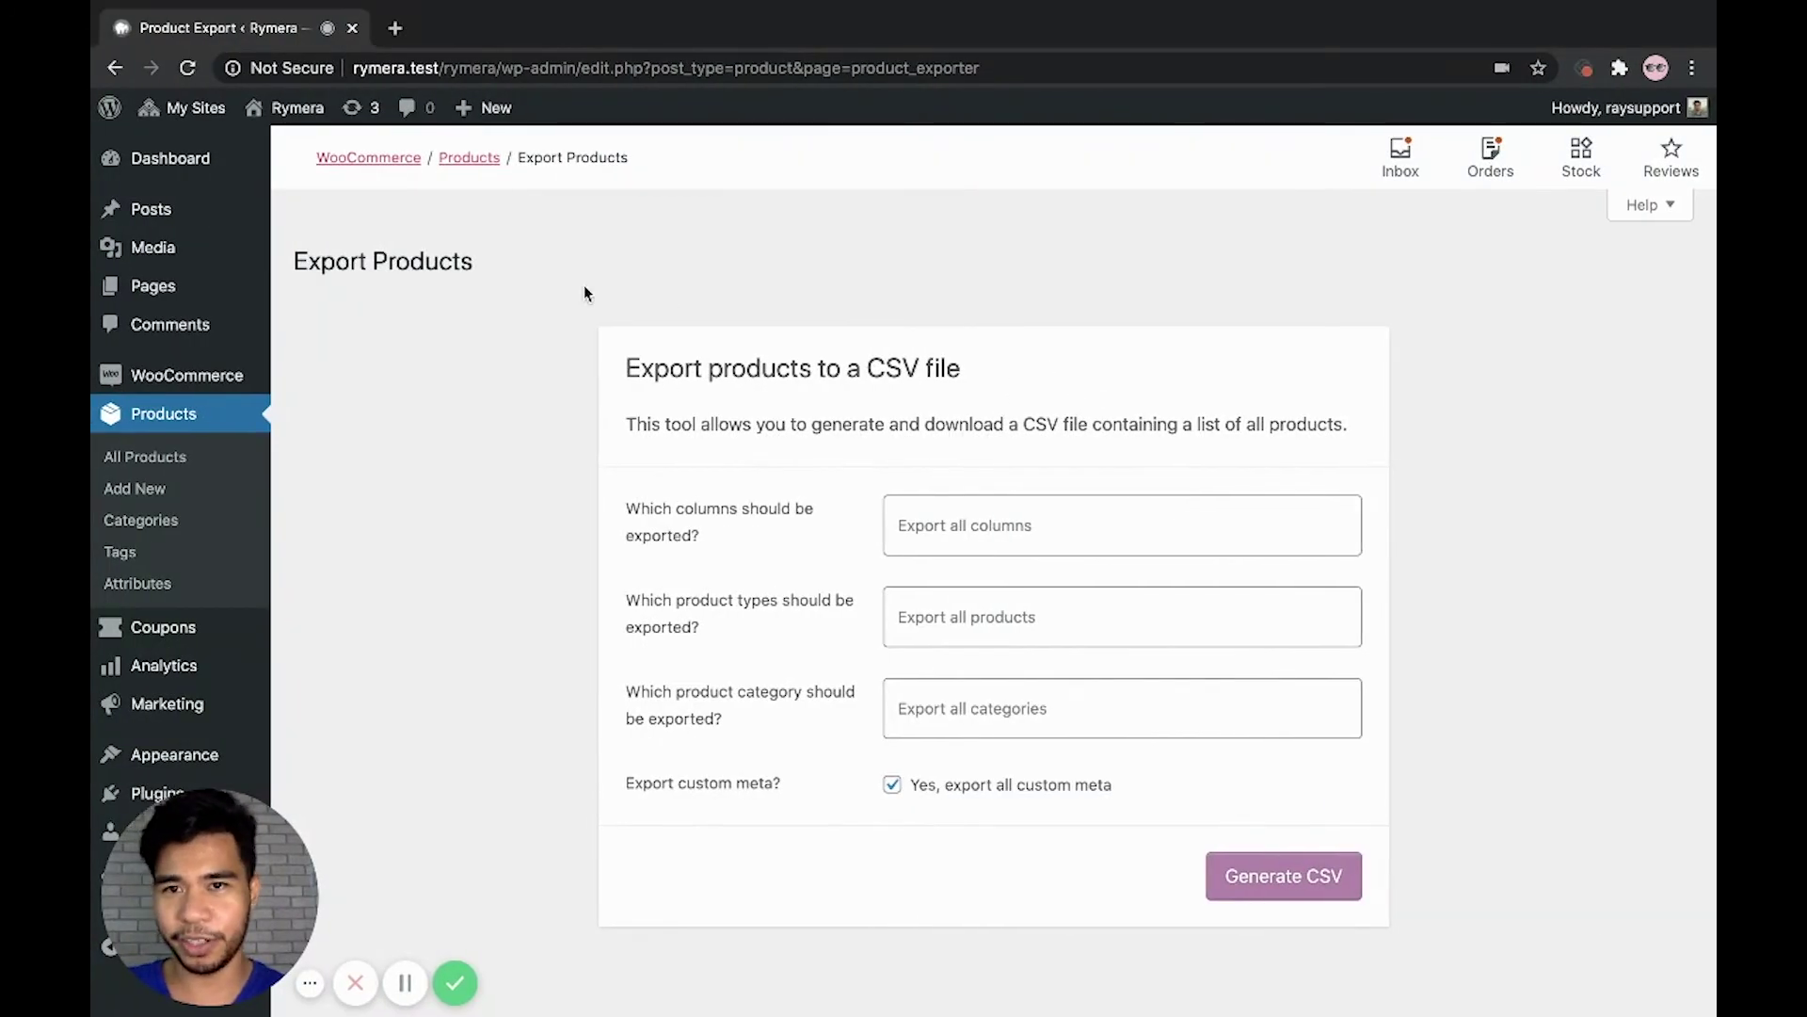
- Upload the edited product export CSV in the product importer with 'Update existing products' ticked
left_click(193, 460)
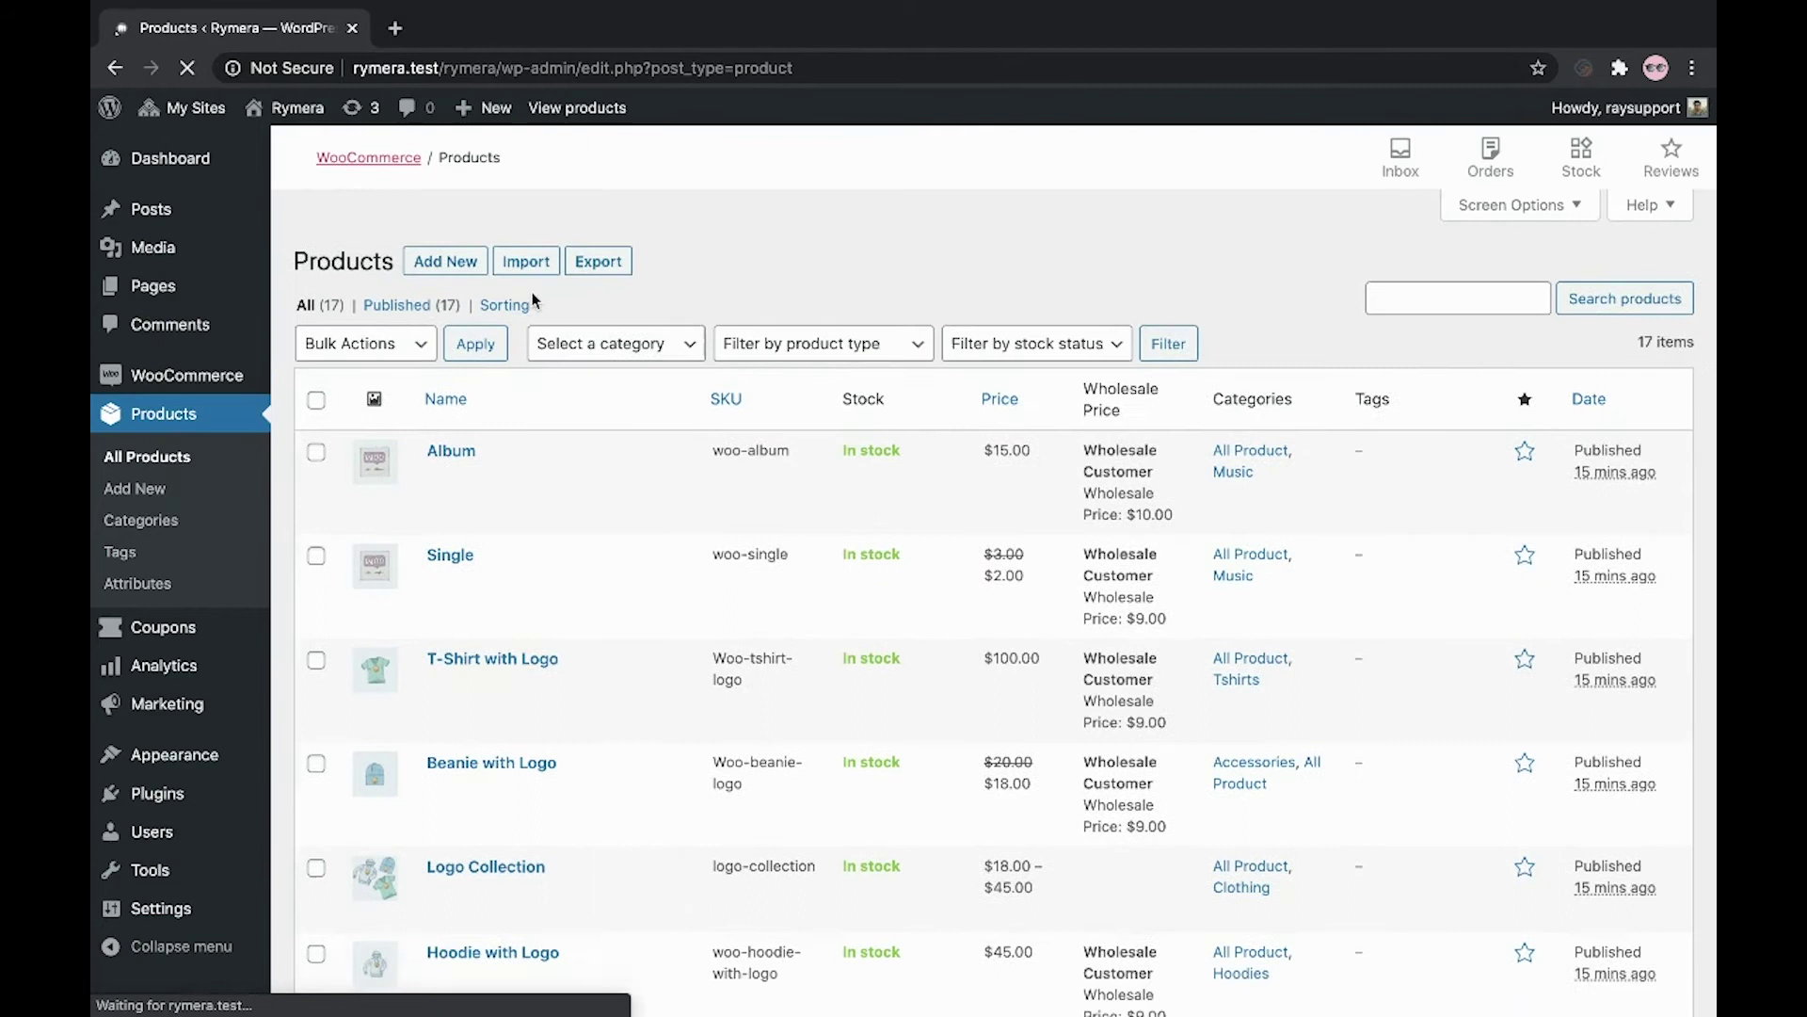
left_click(523, 269)
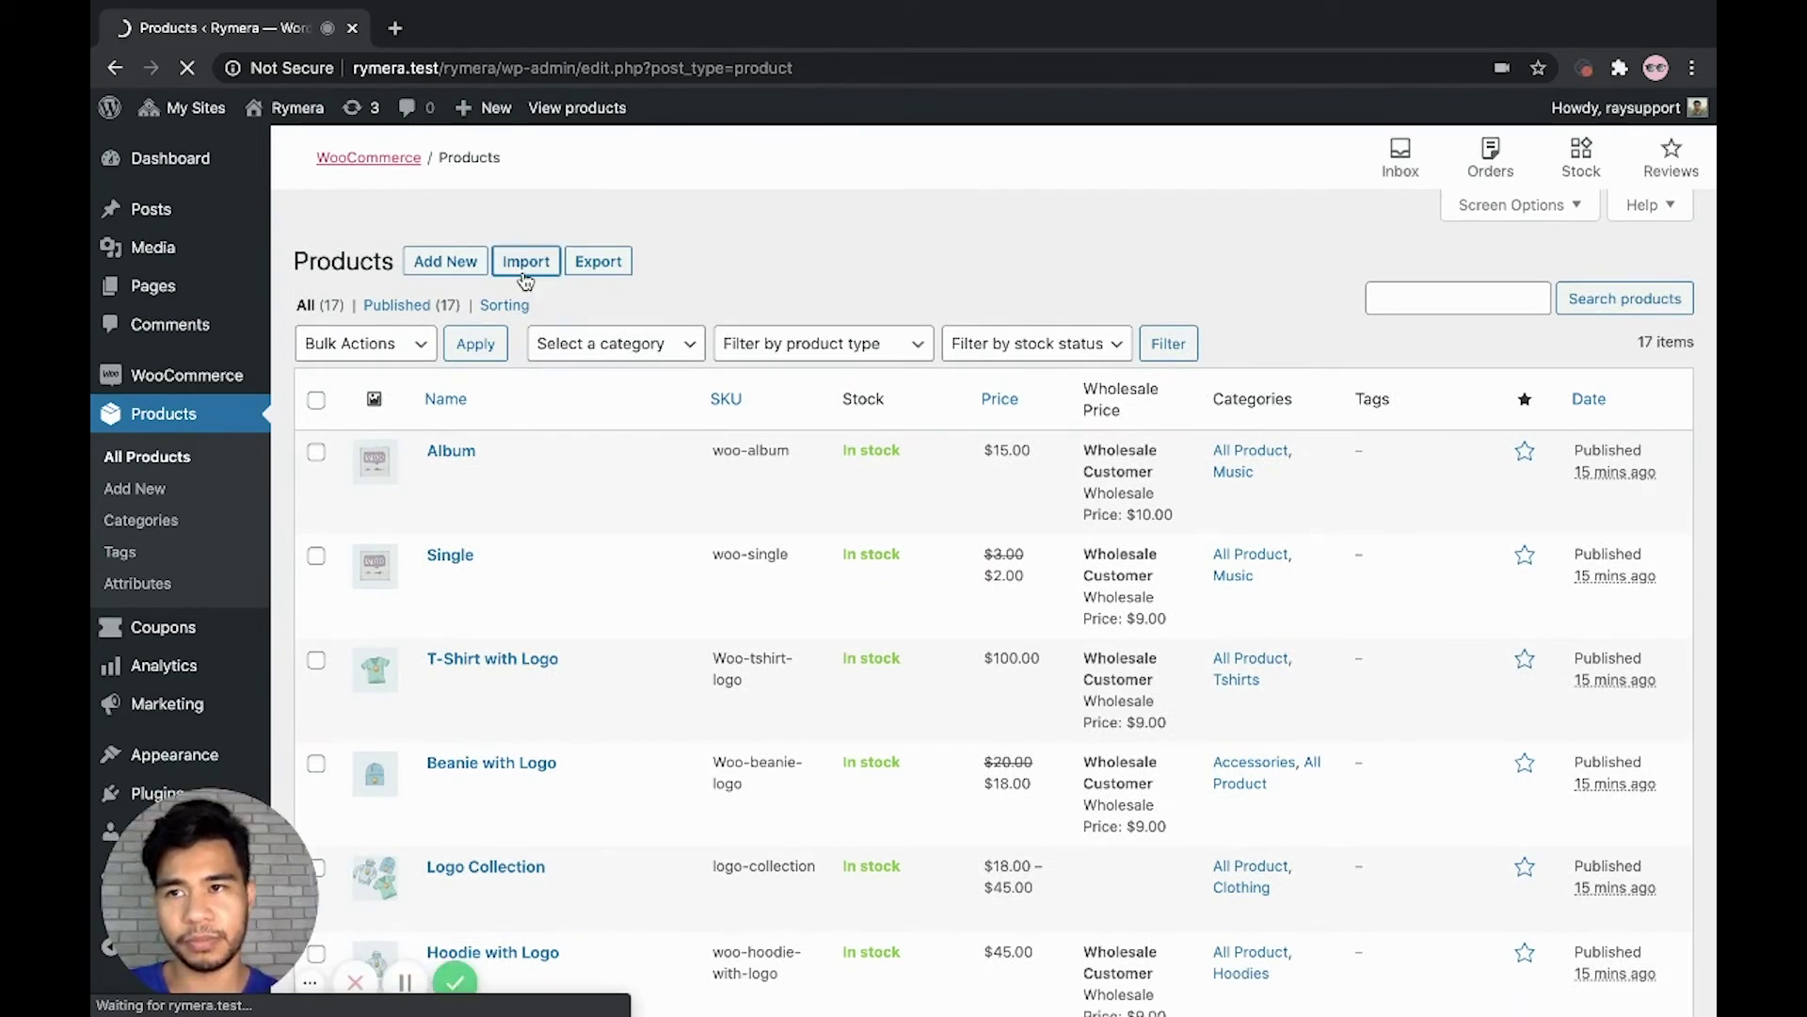
left_click(962, 572)
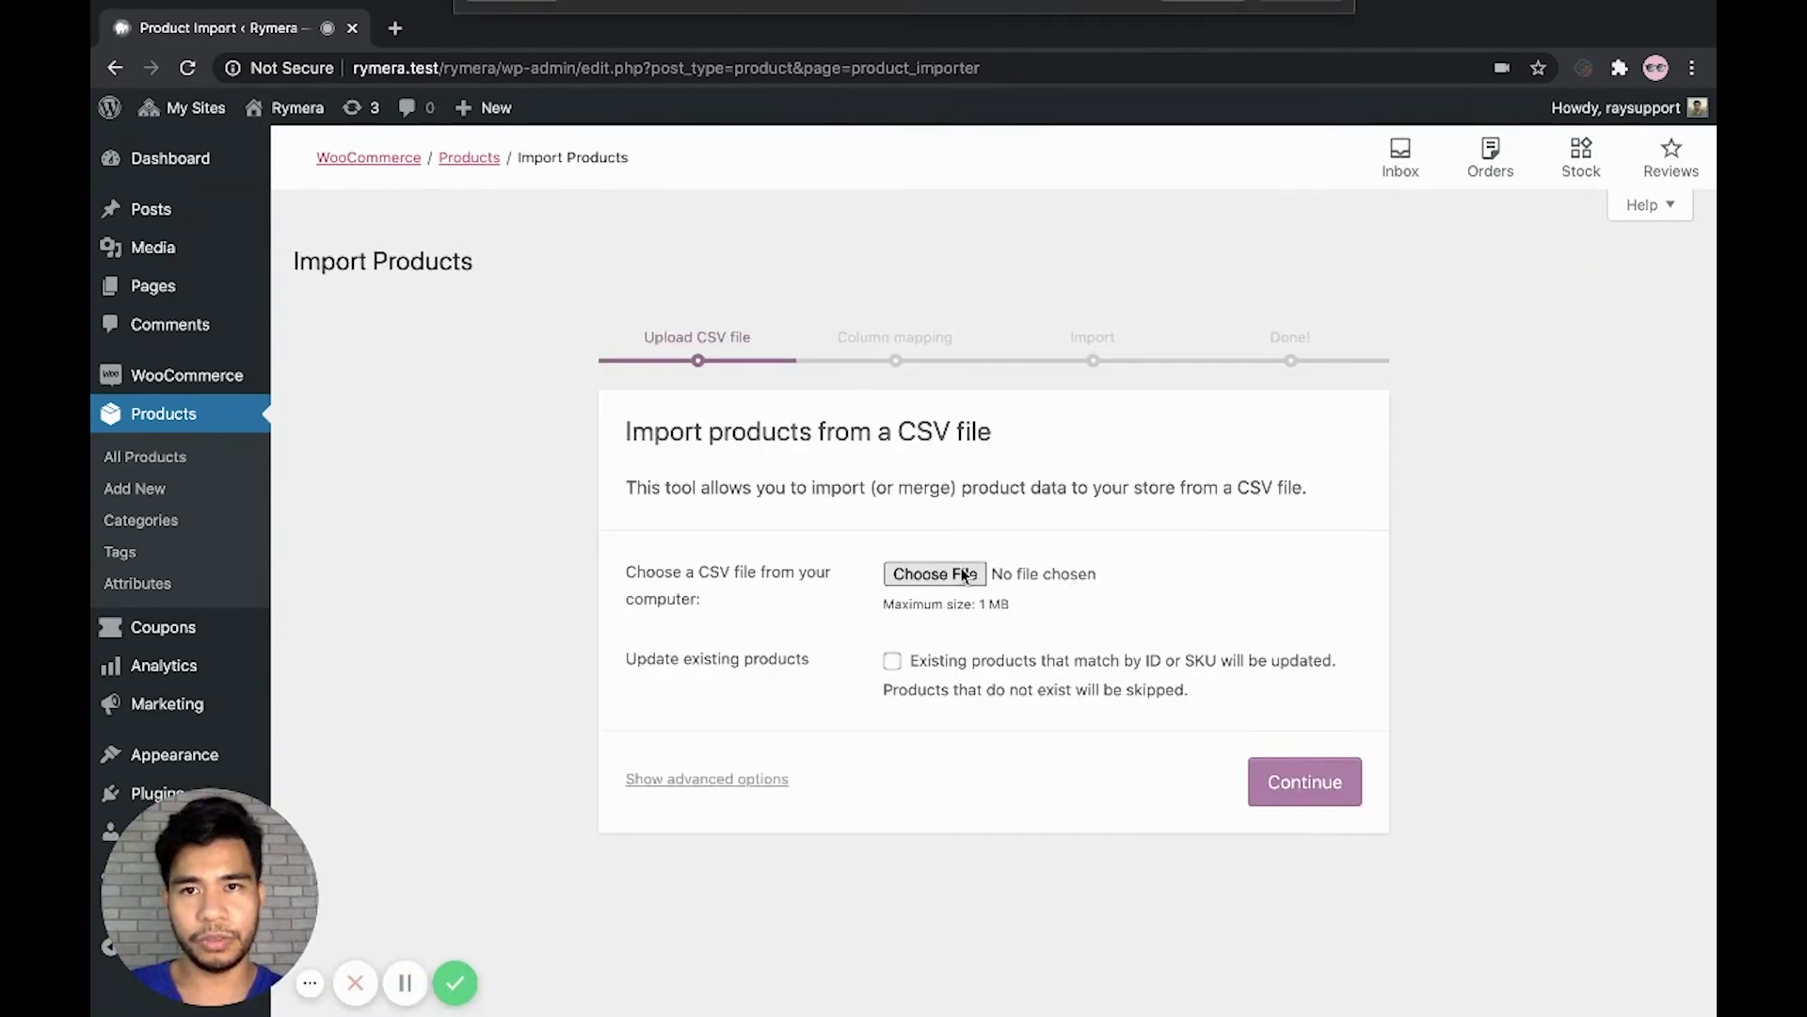
left_click(756, 137)
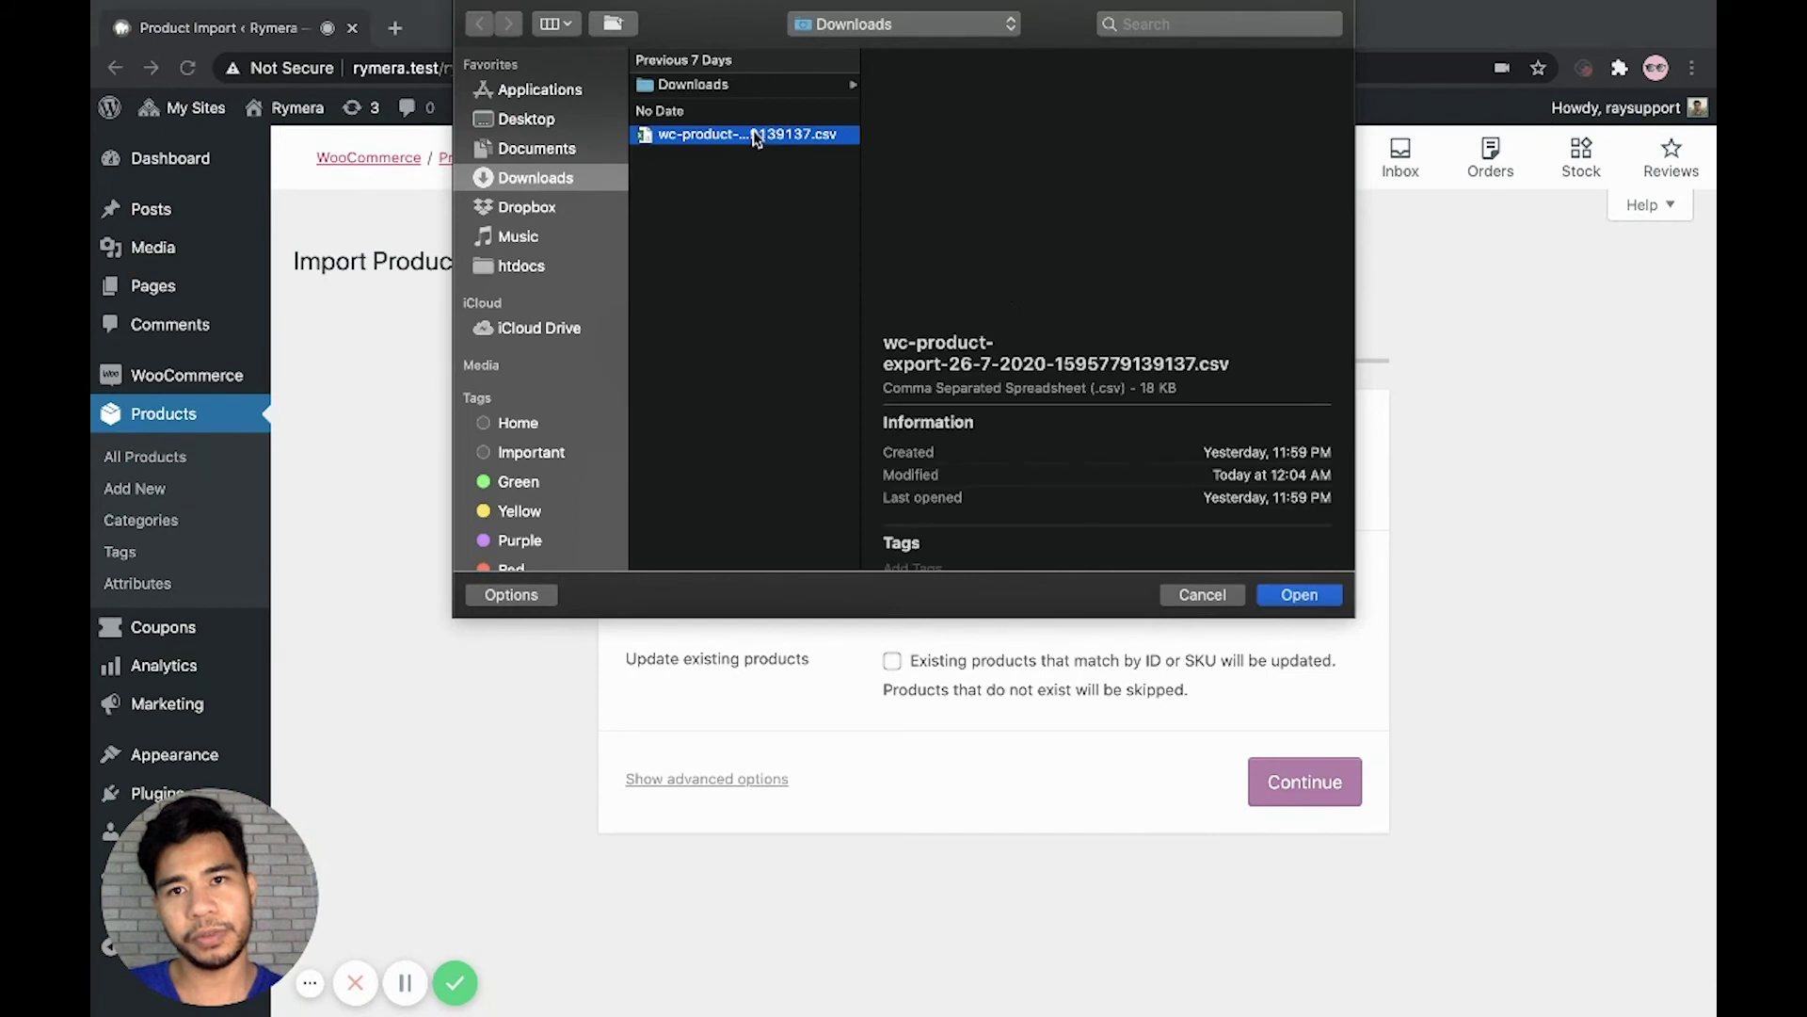
left_click(1300, 594)
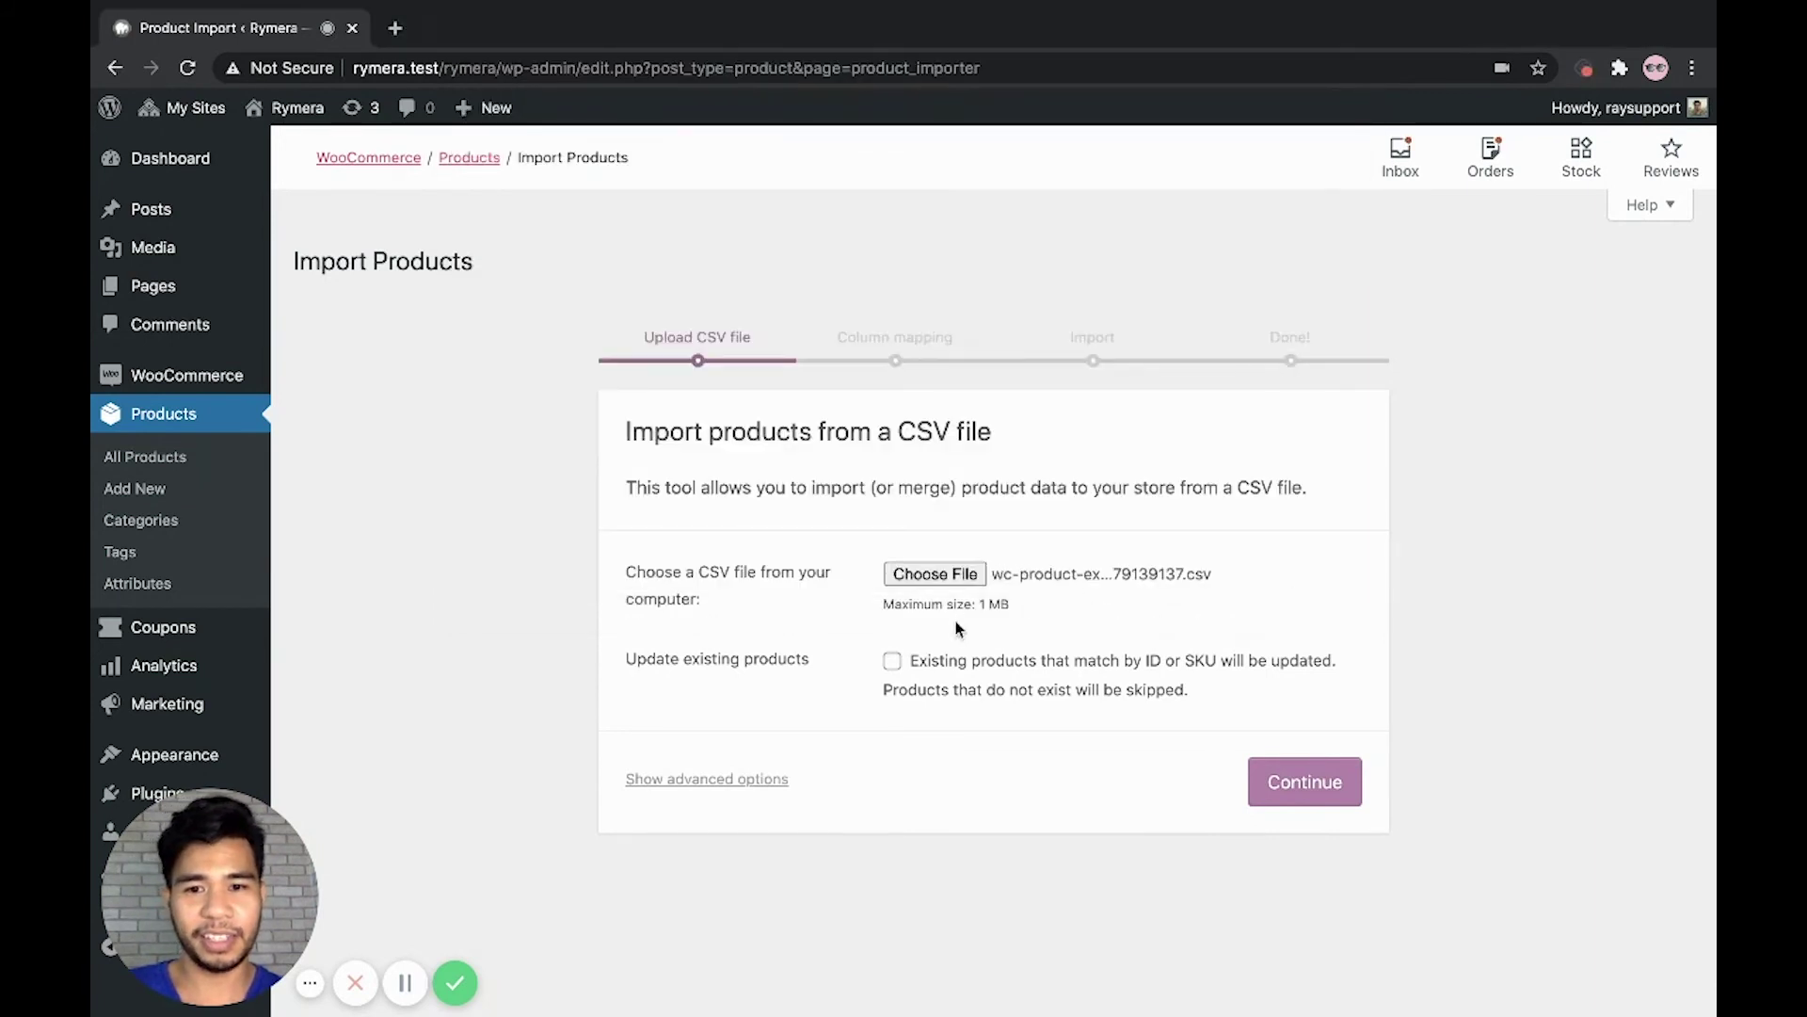
left_click(890, 662)
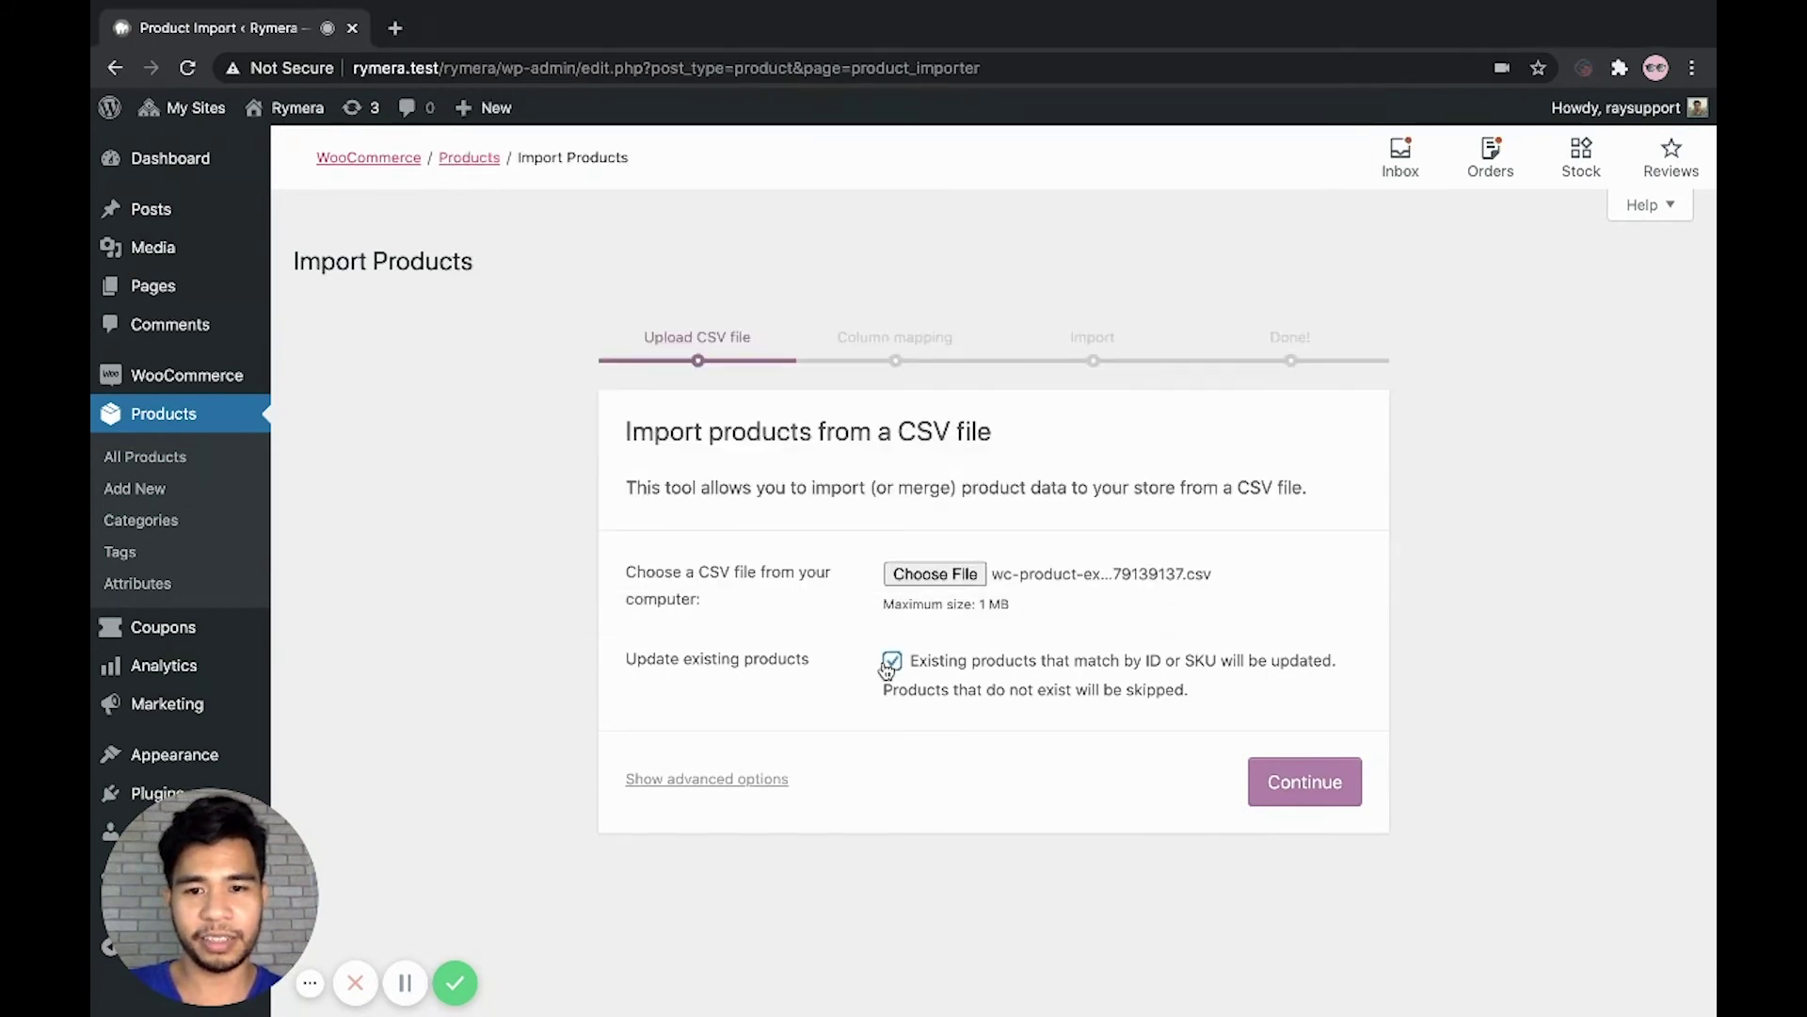
left_click(1295, 782)
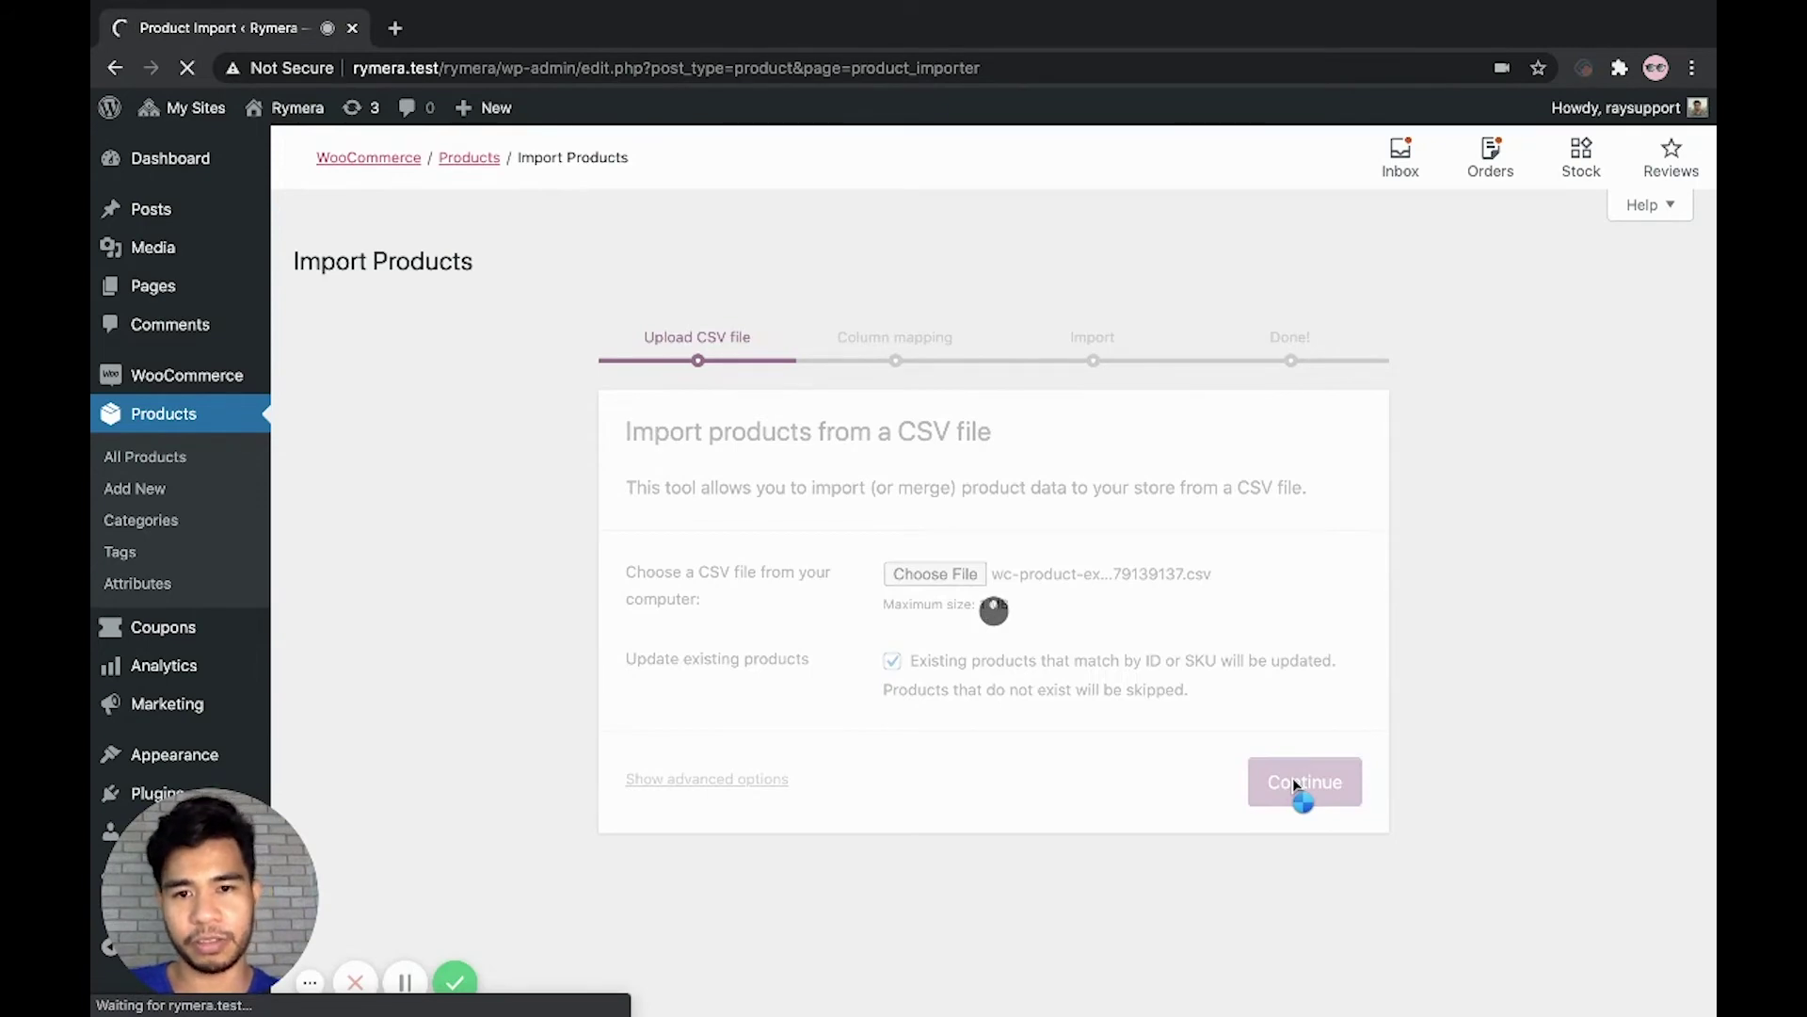
- Leave the meta fields mapped to 'Import as meta data' and run the importer
scroll(1291, 778, "down", 15)
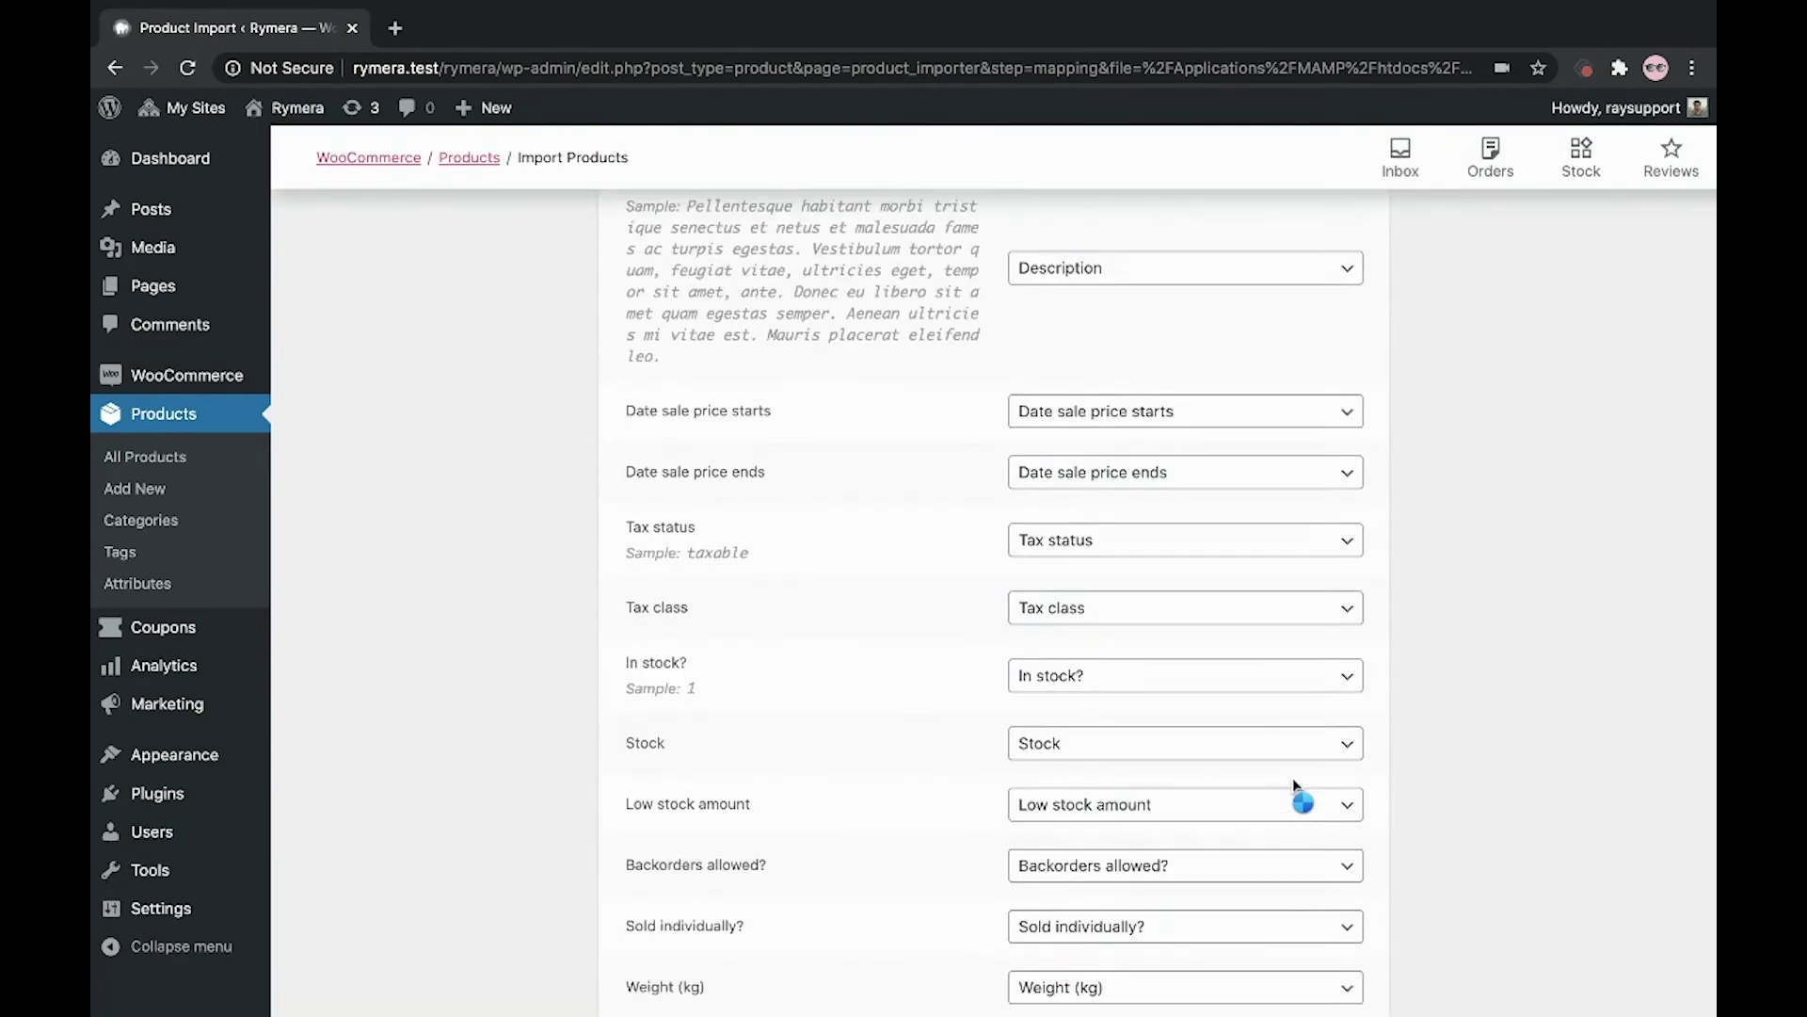
scroll(1292, 779, "down", 15)
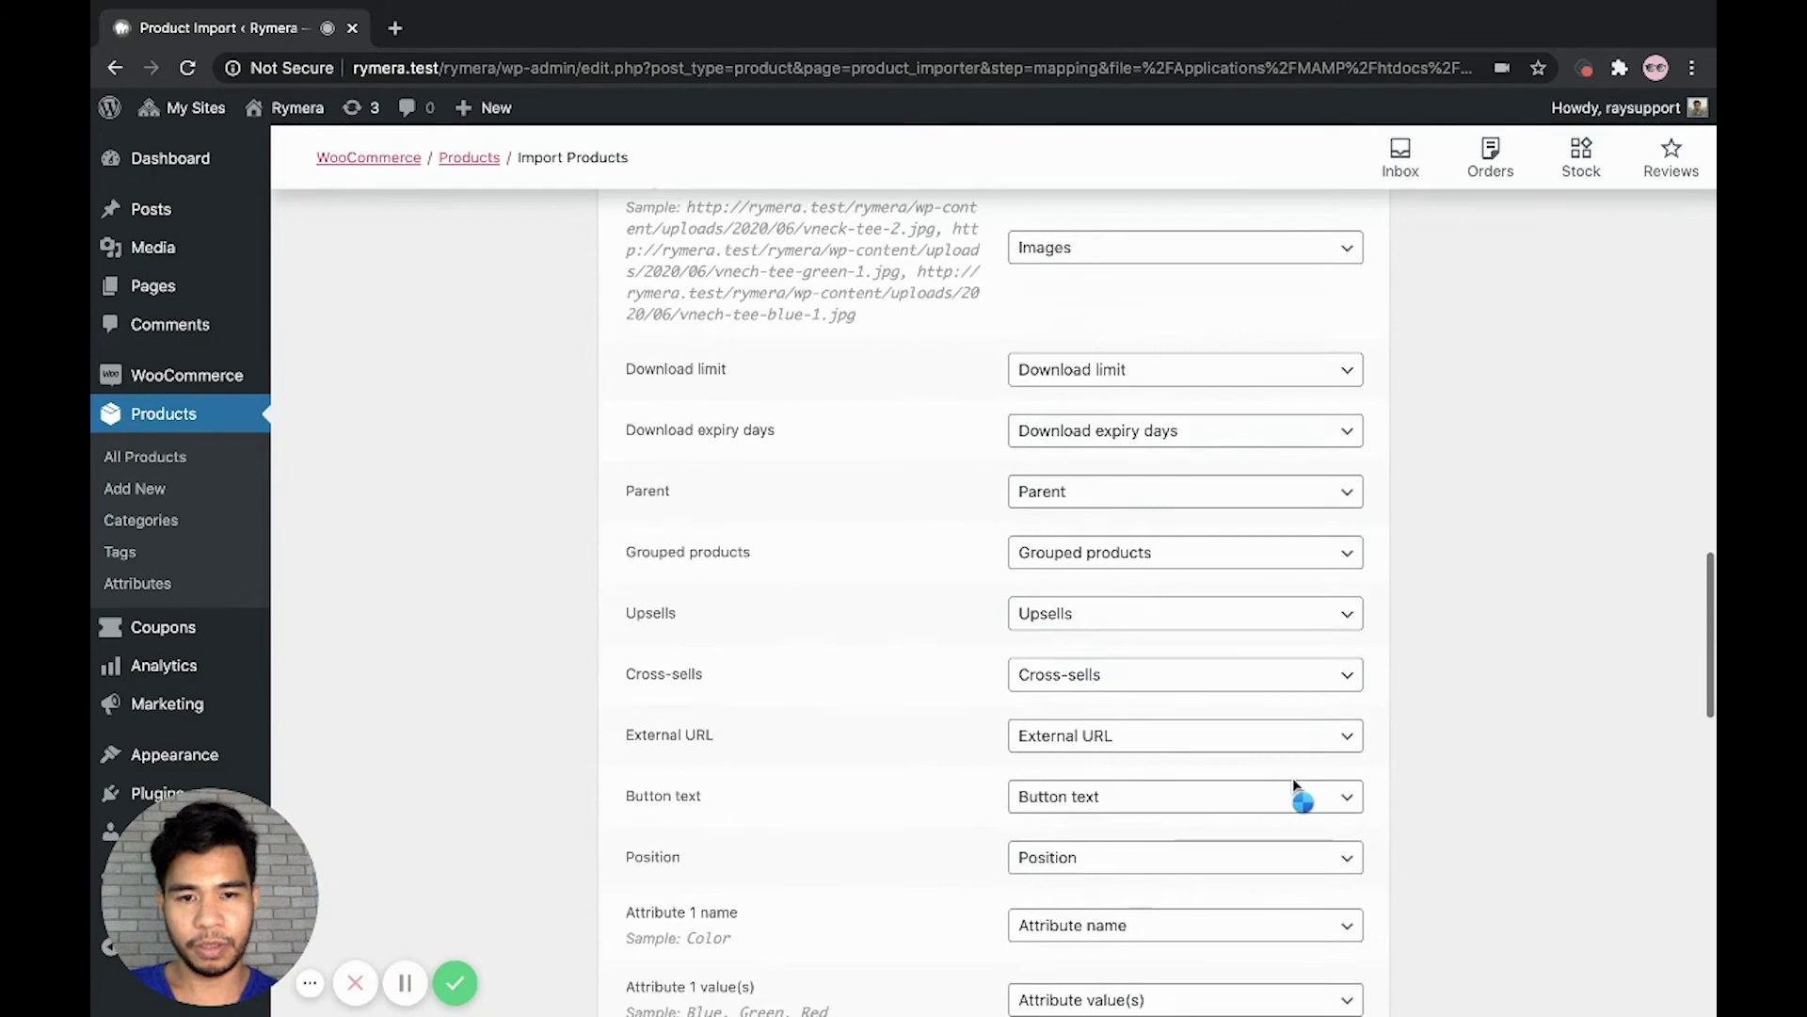
scroll(1302, 800, "down", 15)
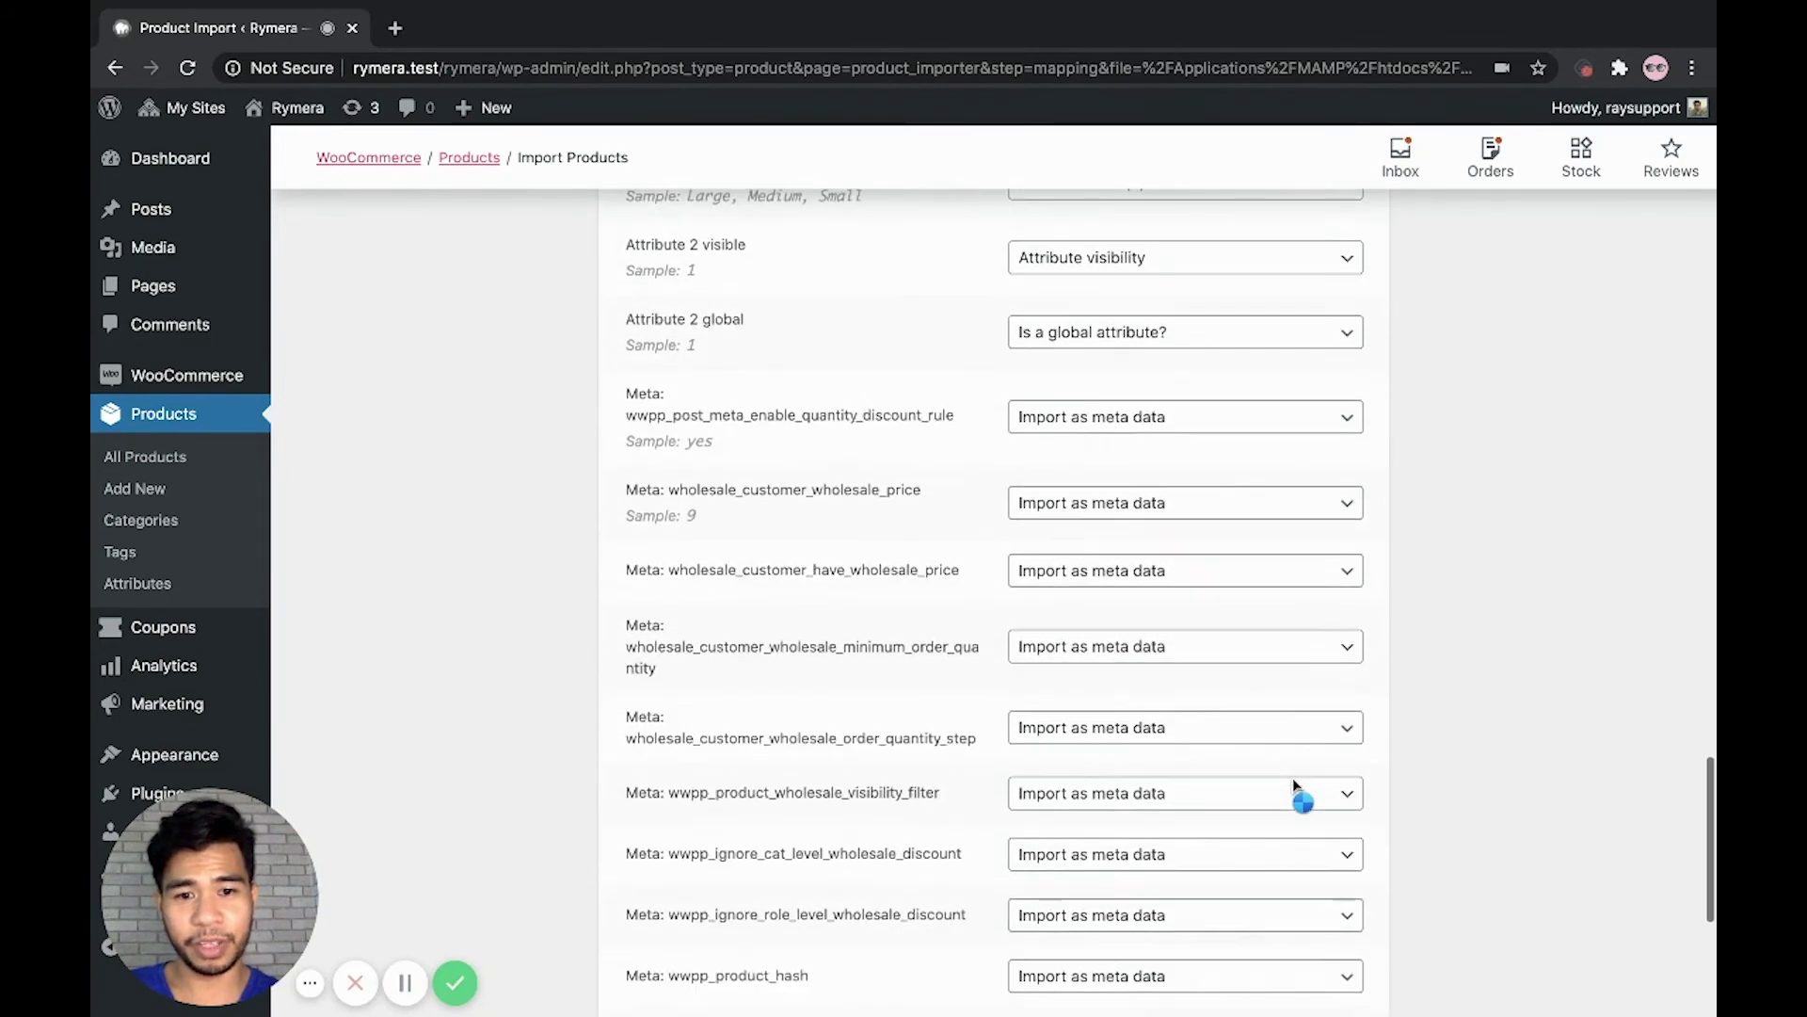
scroll(1294, 781, "down", 1)
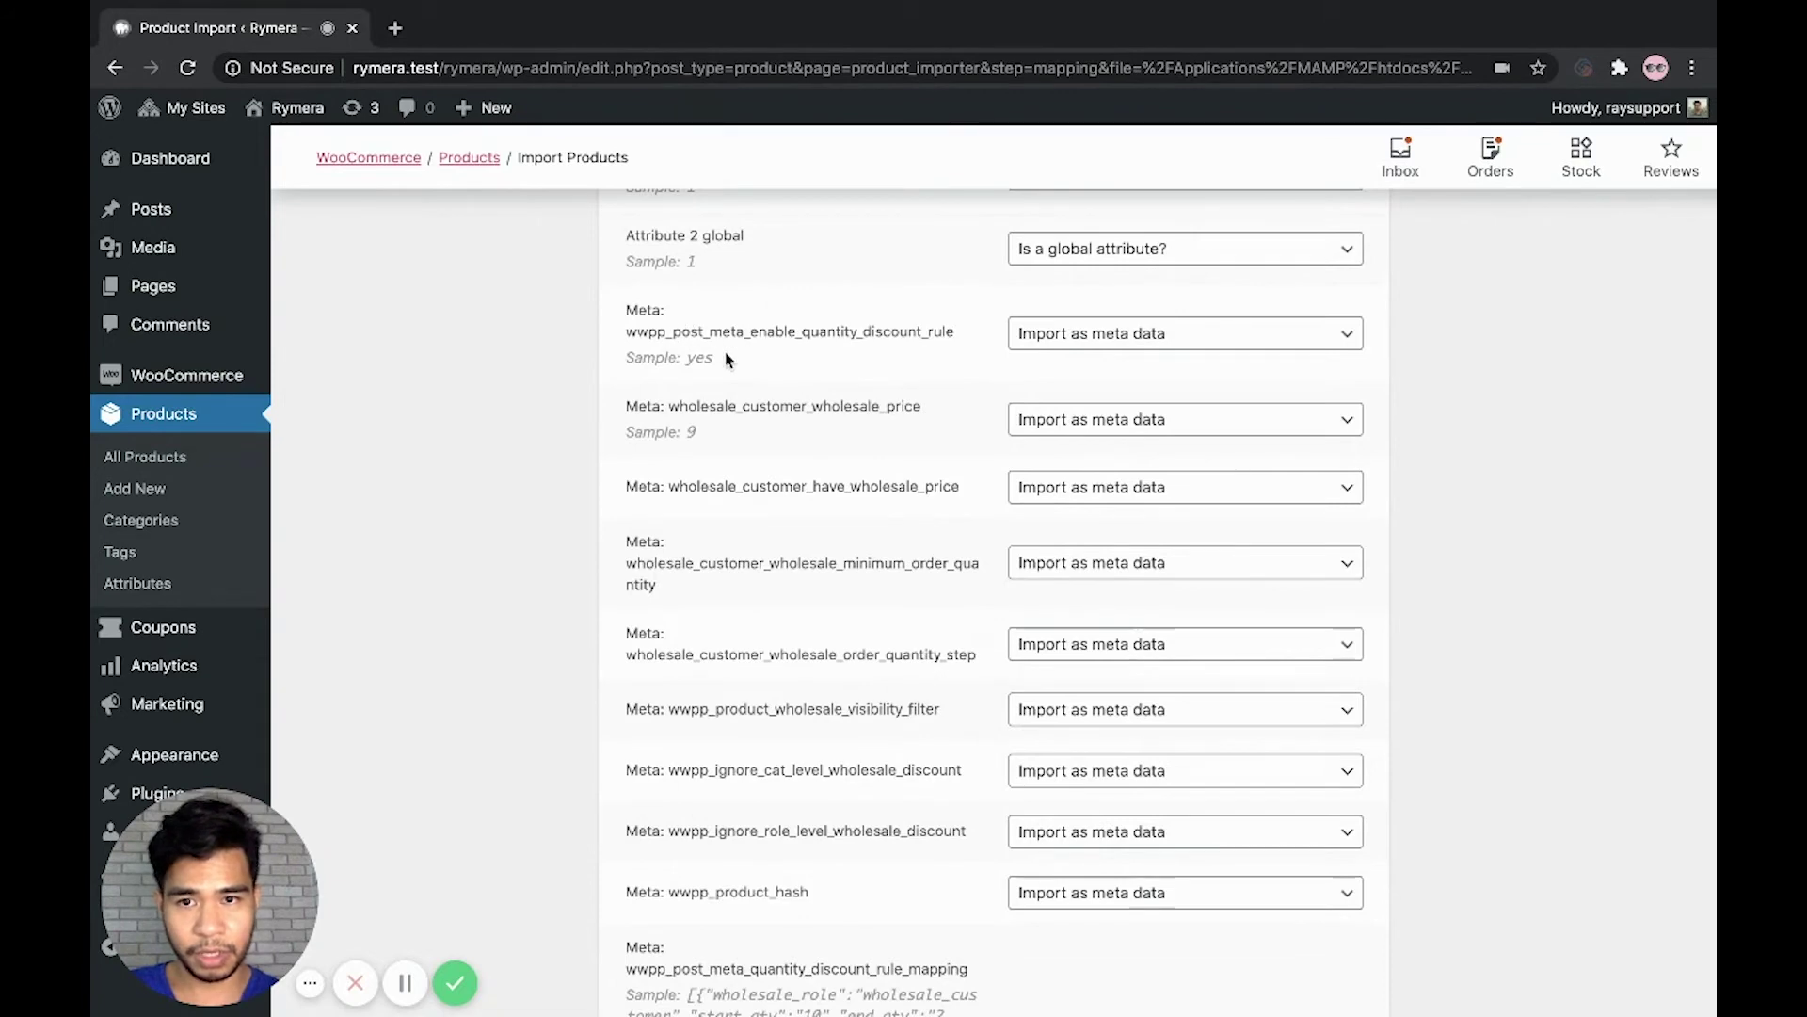
scroll(725, 358, "down", 1)
scroll(725, 352, "down", 5)
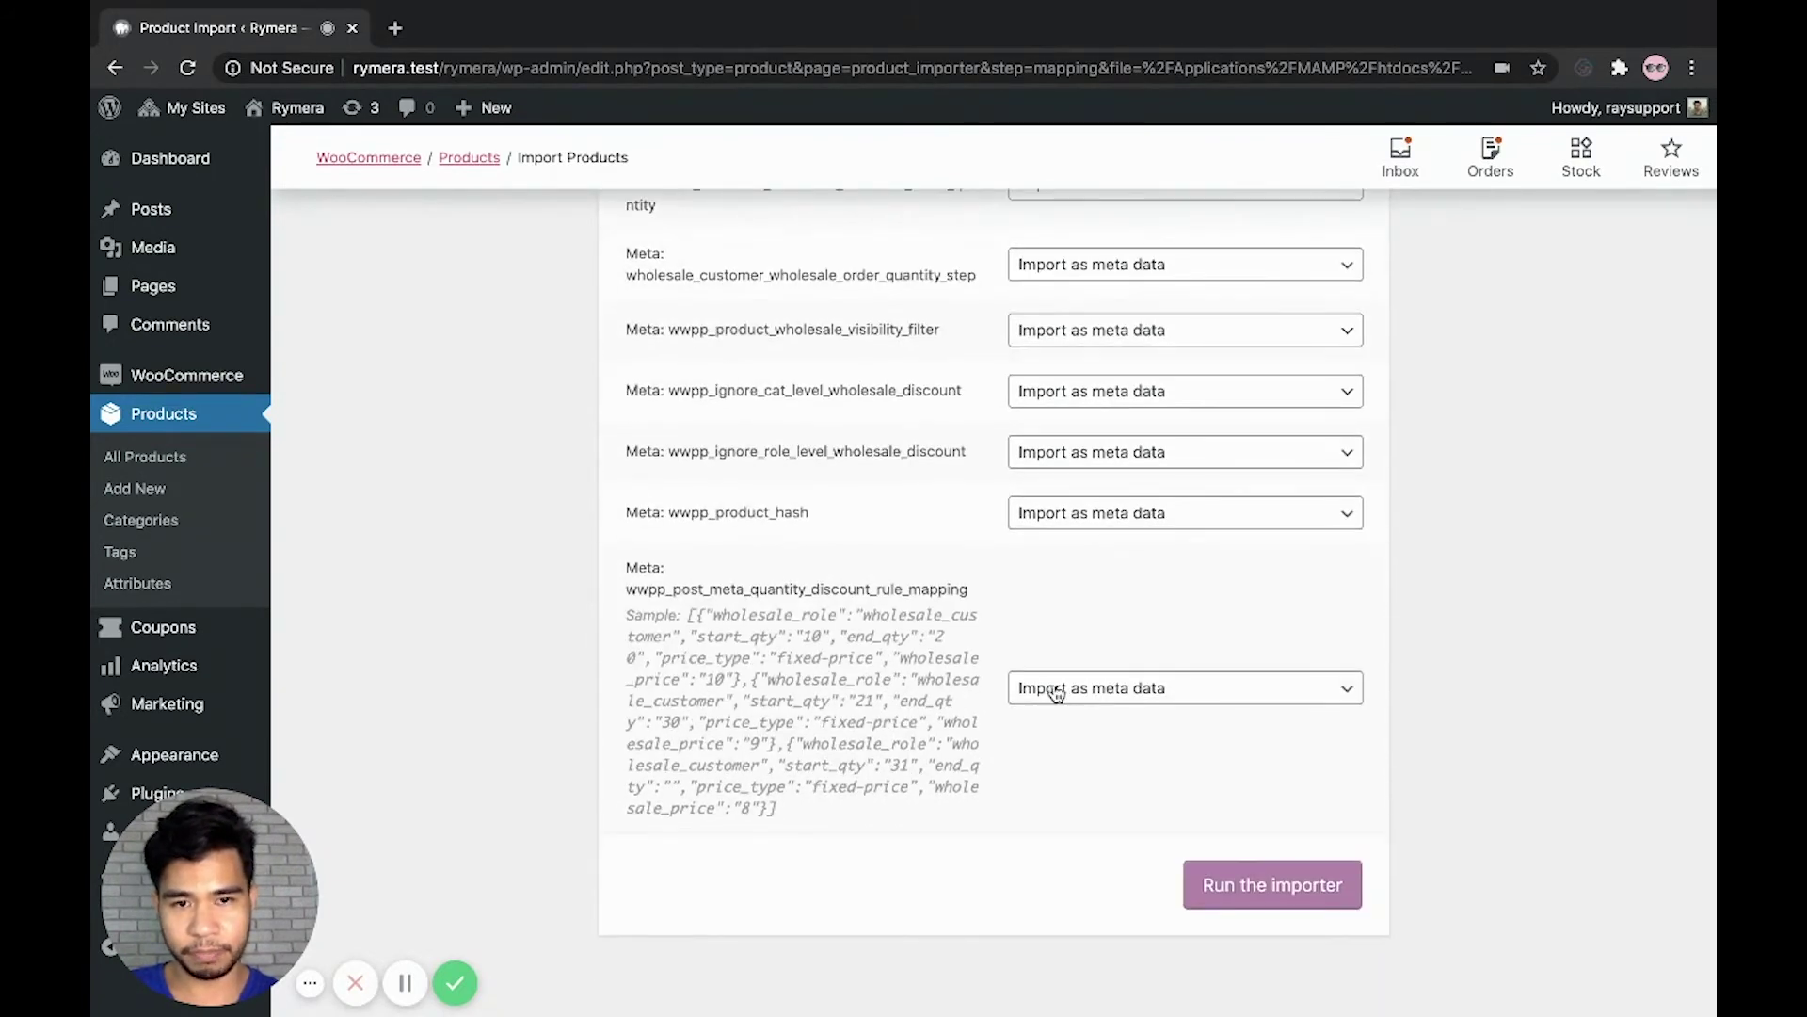
left_click(1247, 880)
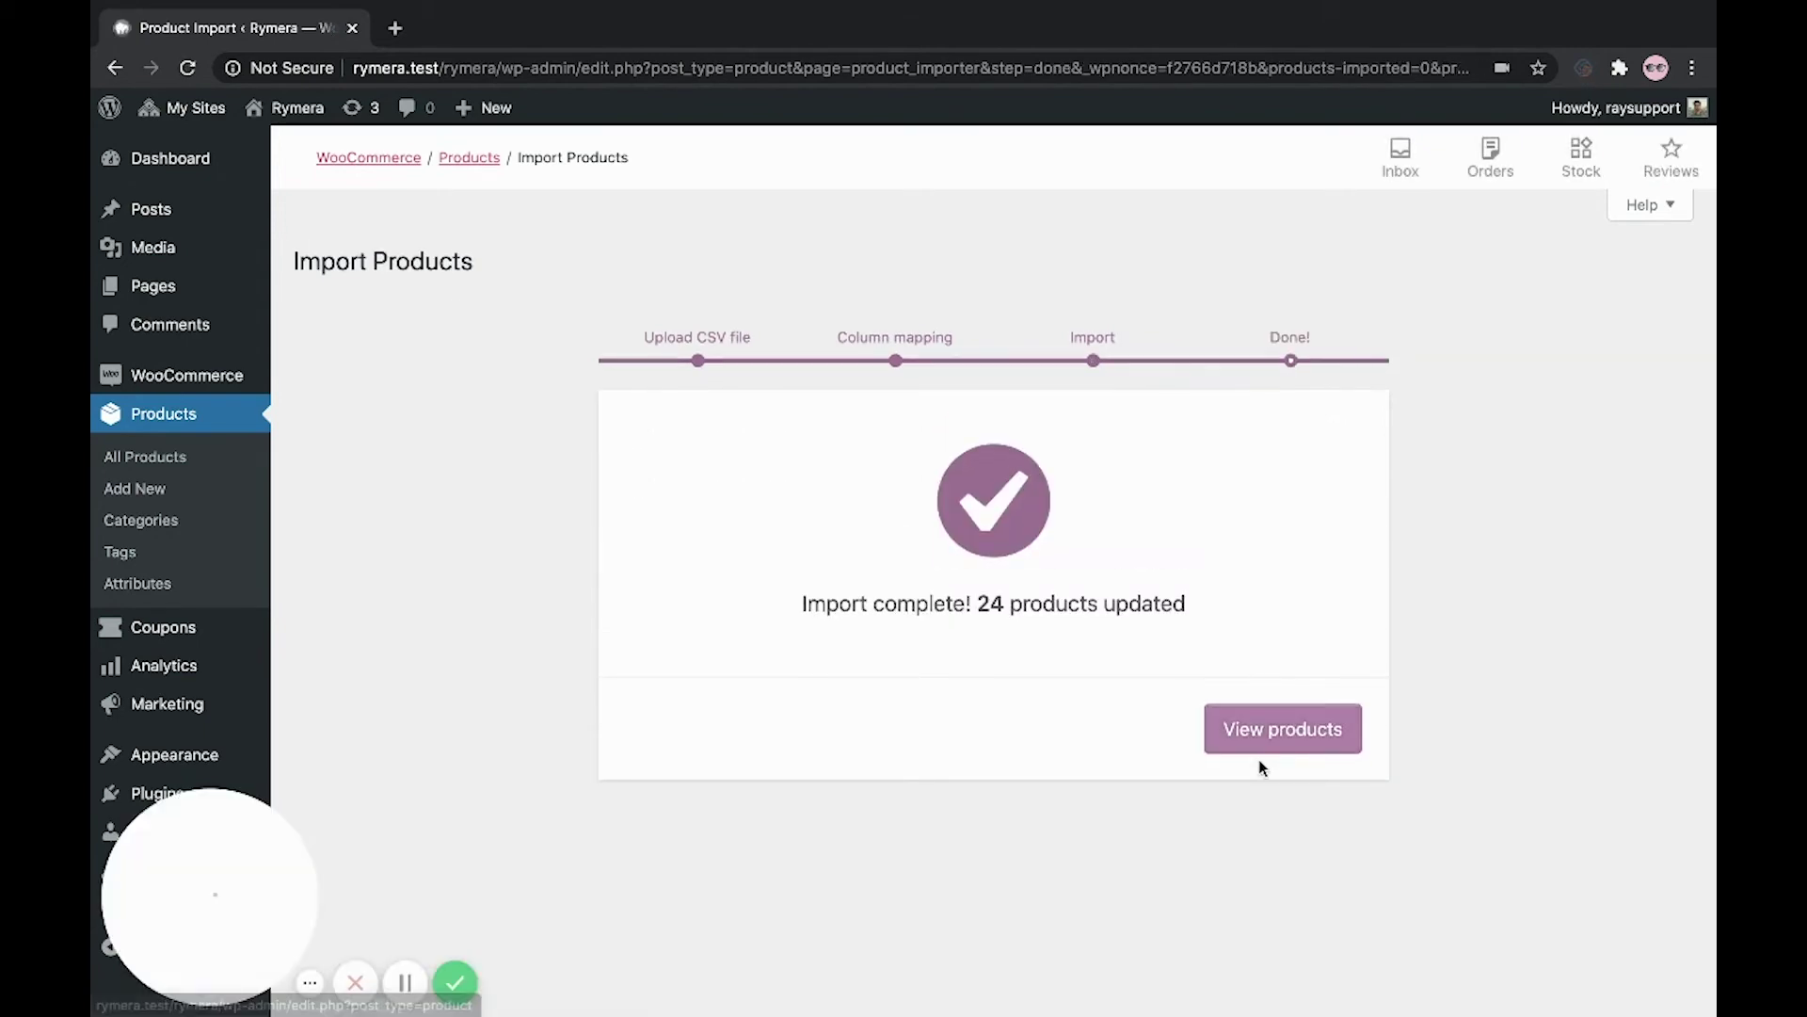
- Open the V-Neck T-Shirt's edit page from the products list
left_click(1264, 749)
scroll(633, 679, "down", 3)
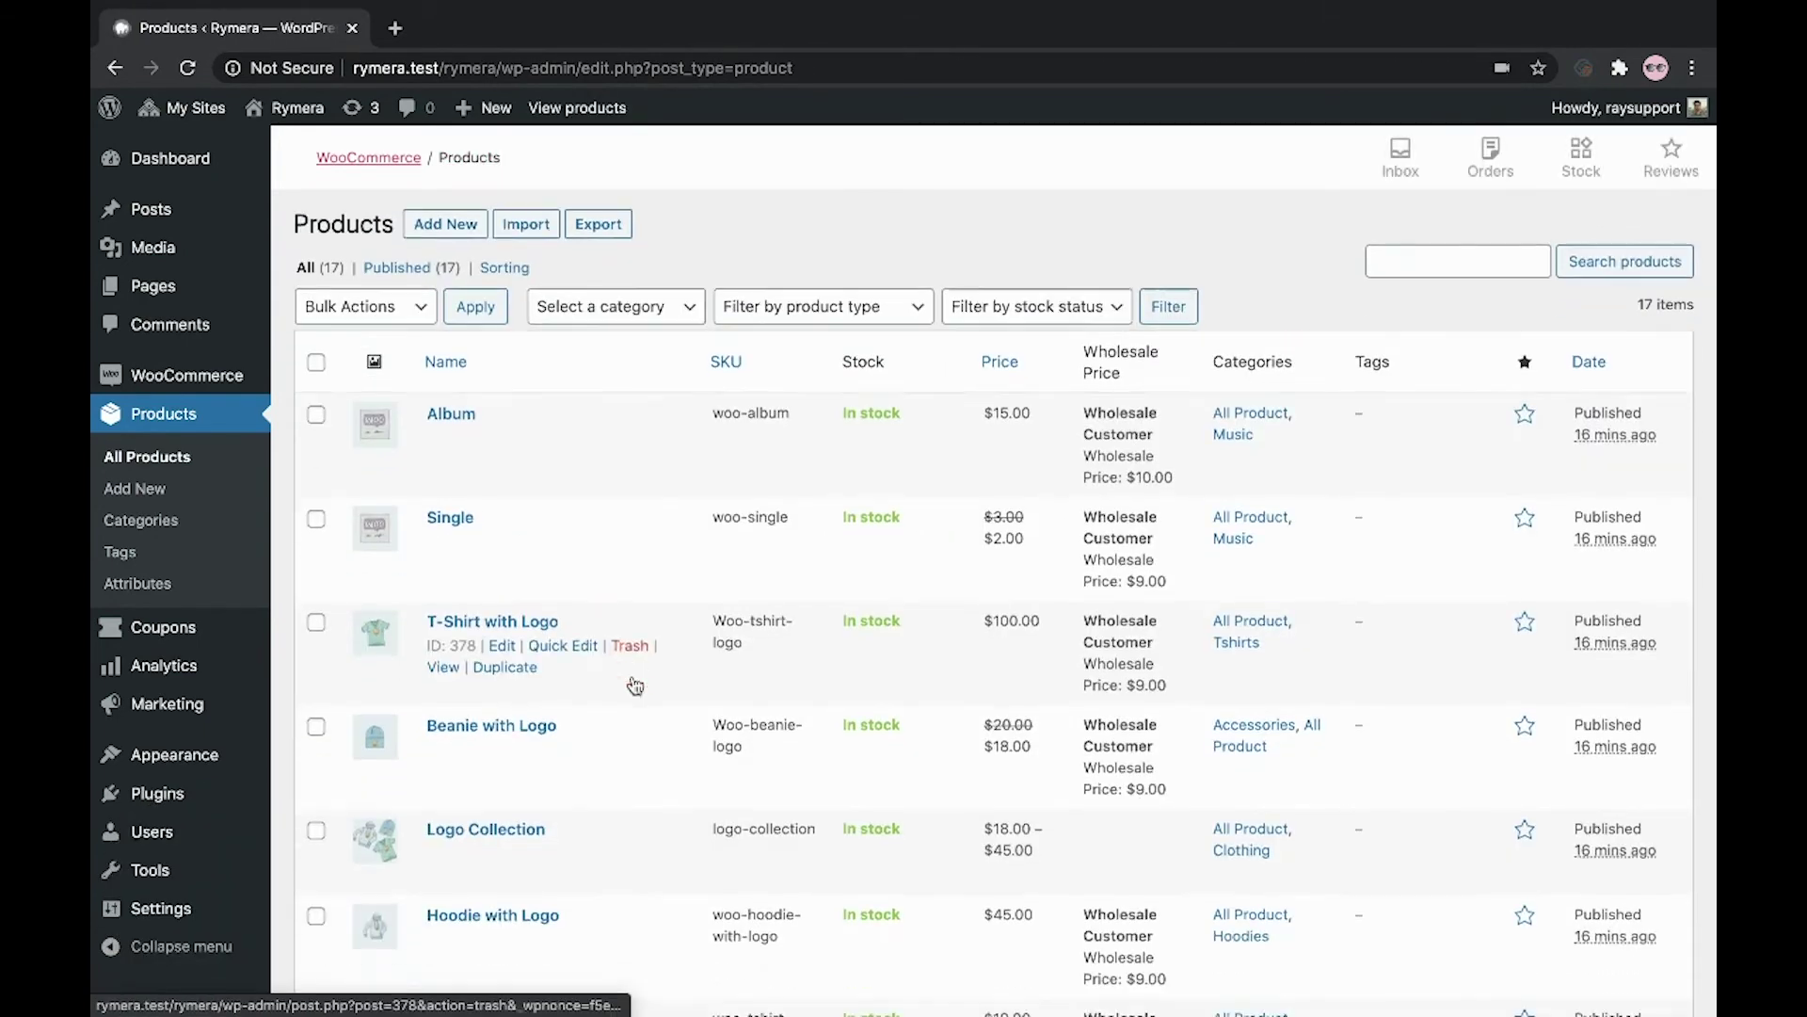
scroll(633, 682, "down", 5)
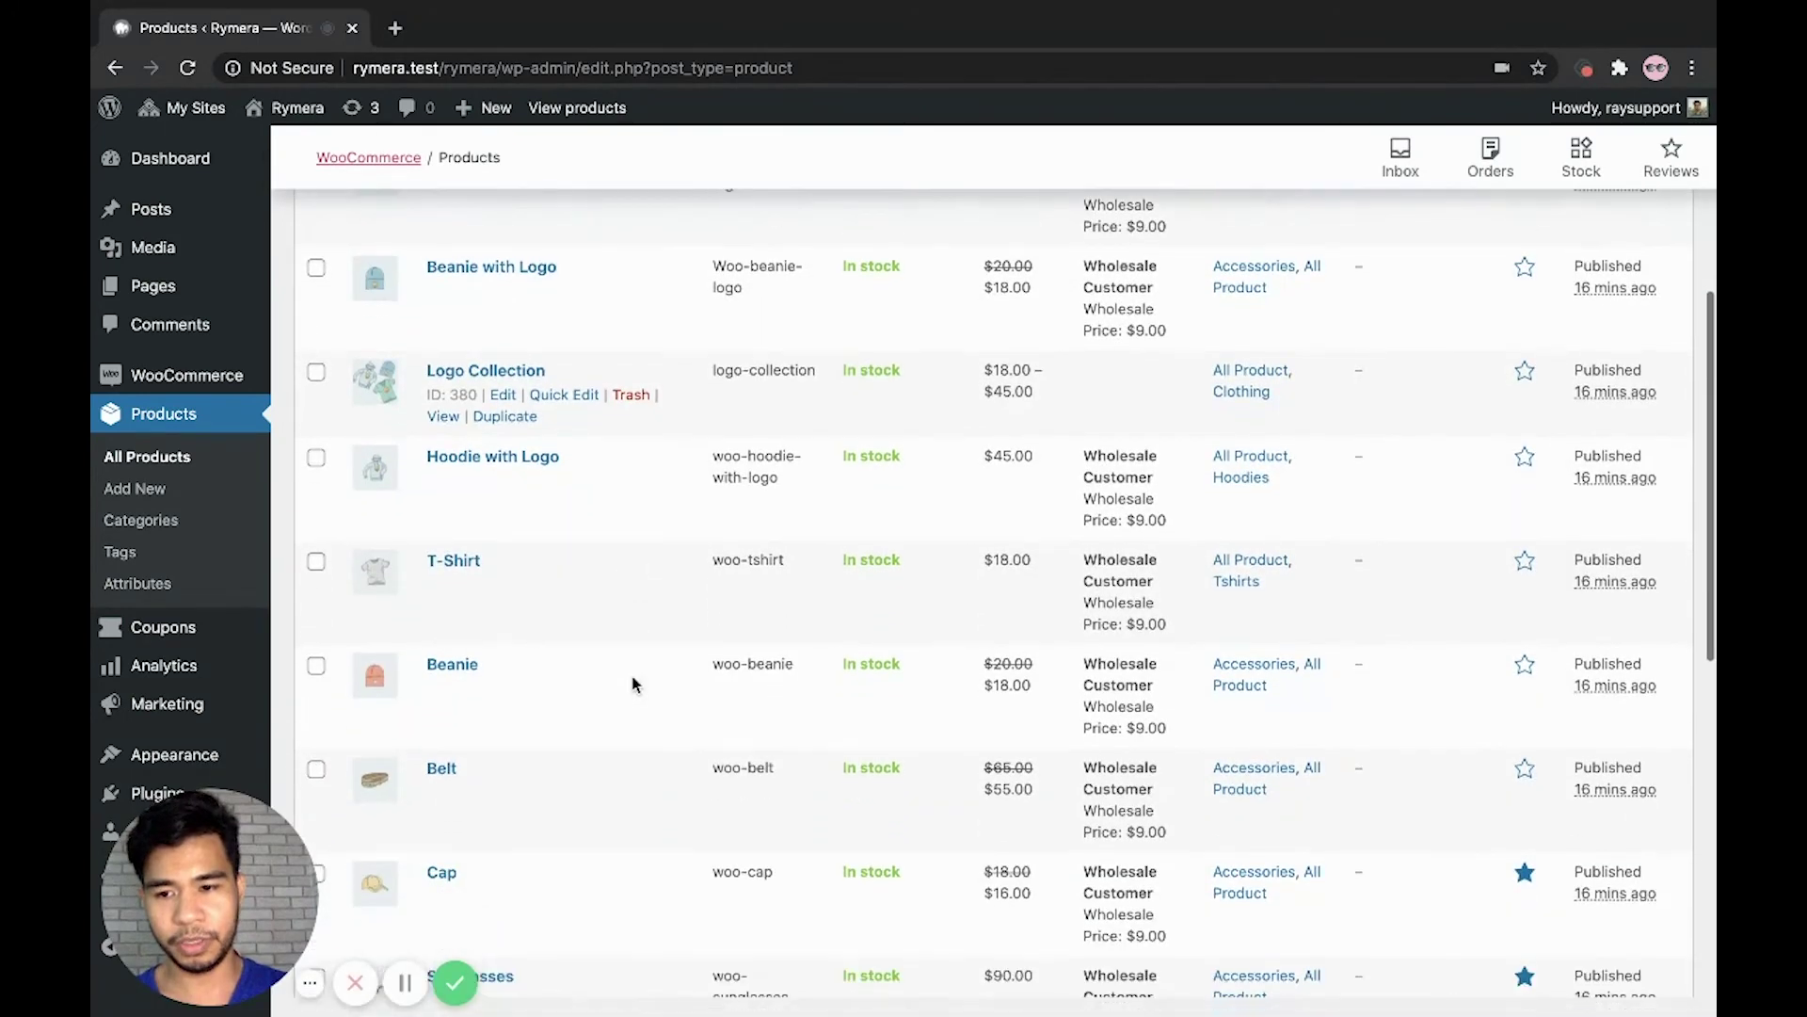
scroll(633, 685, "down", 4)
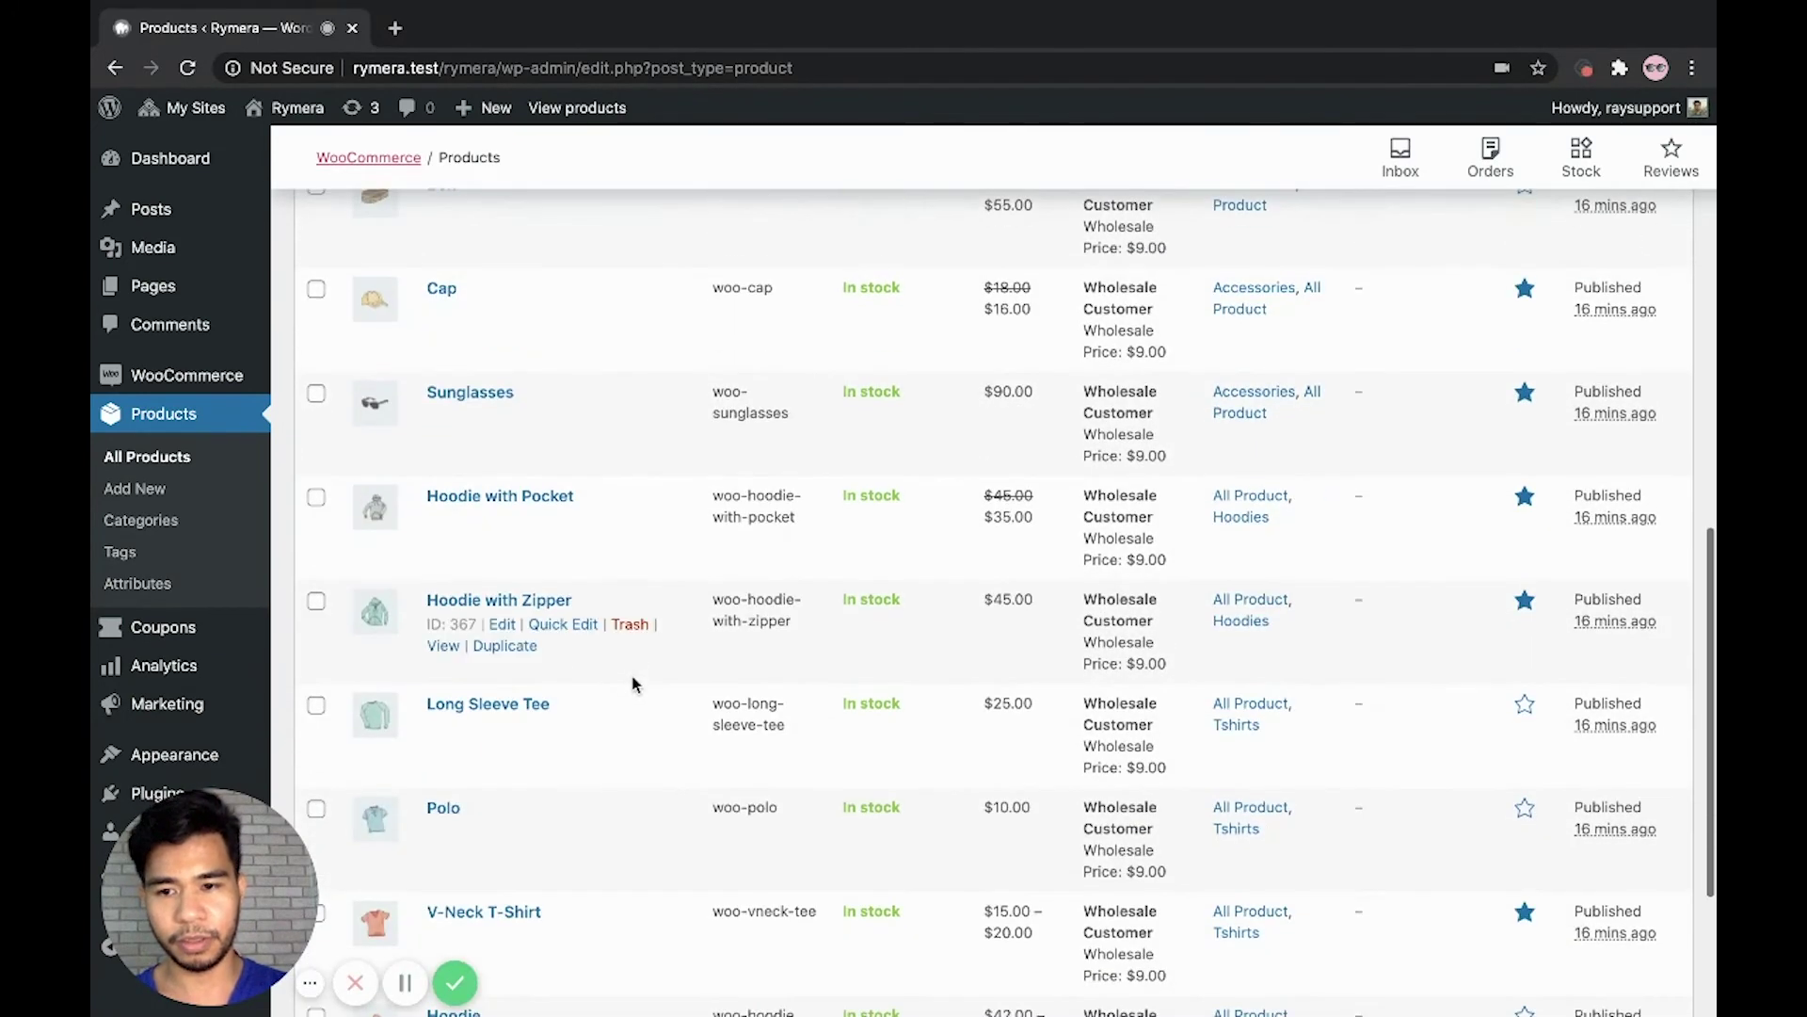
scroll(633, 684, "down", 3)
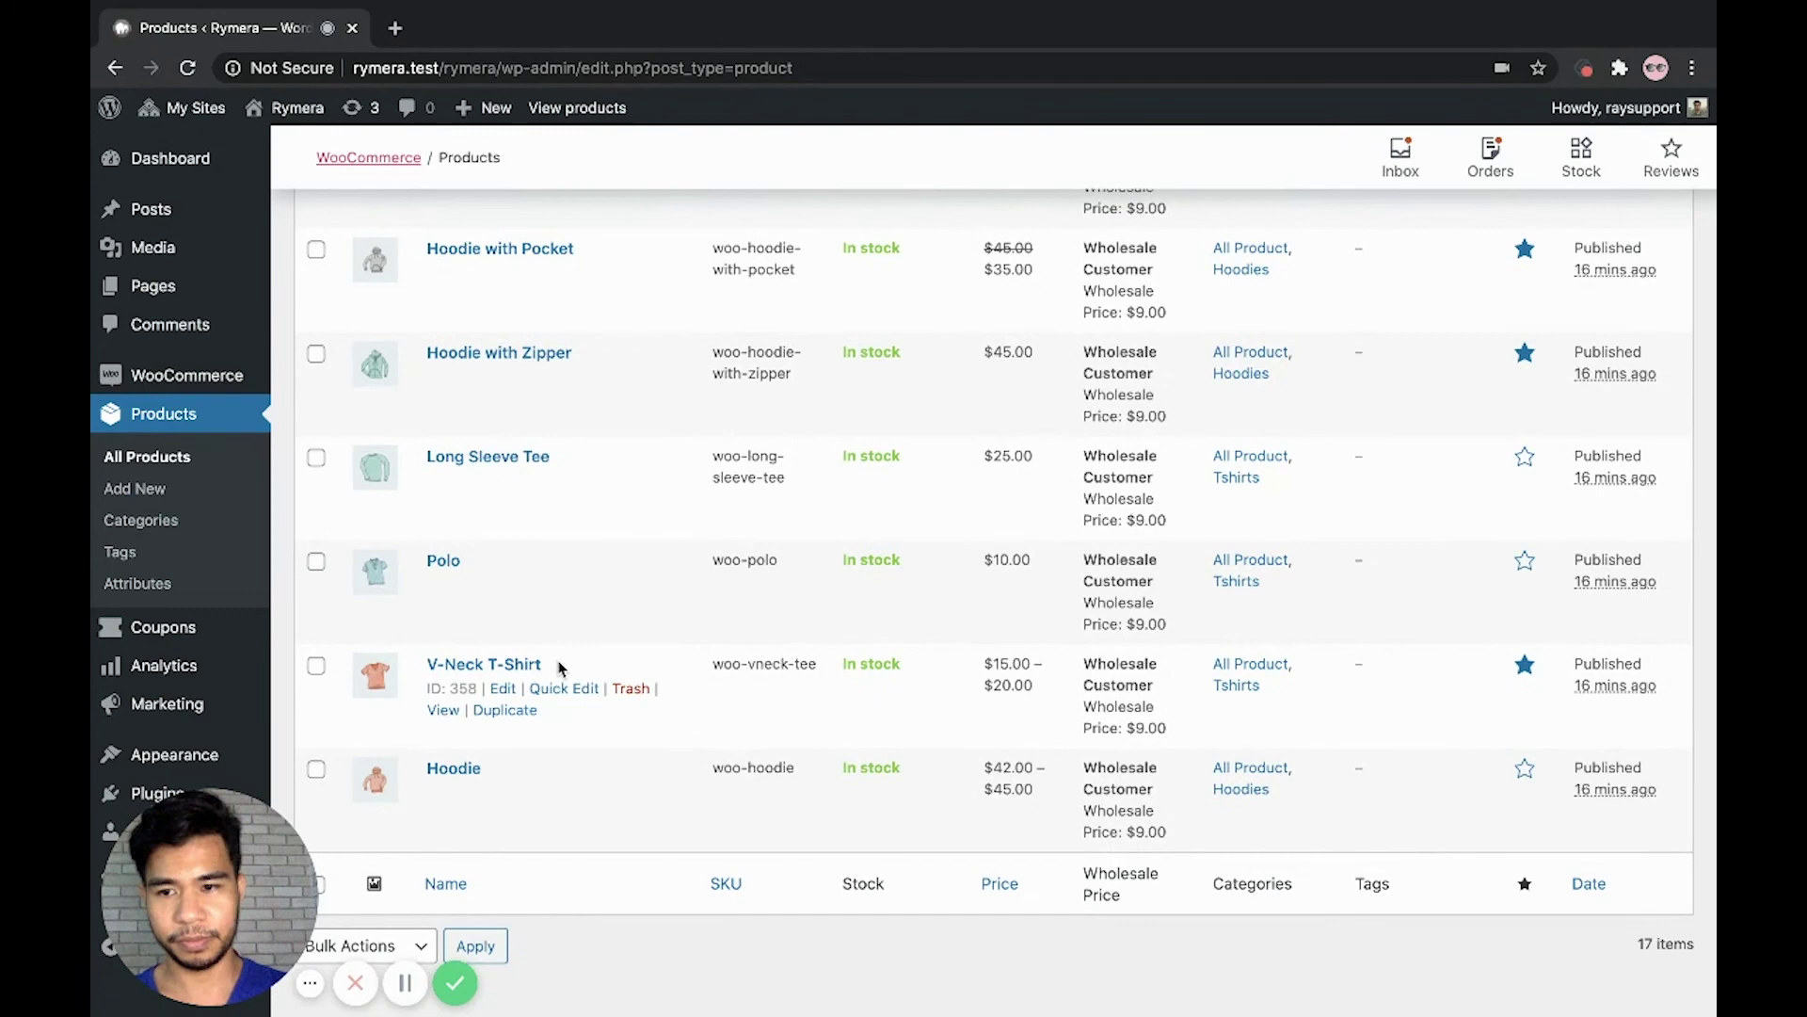
left_click(484, 665)
- Expand the Blue, Green and Red variations to review their details
scroll(518, 511, "down", 7)
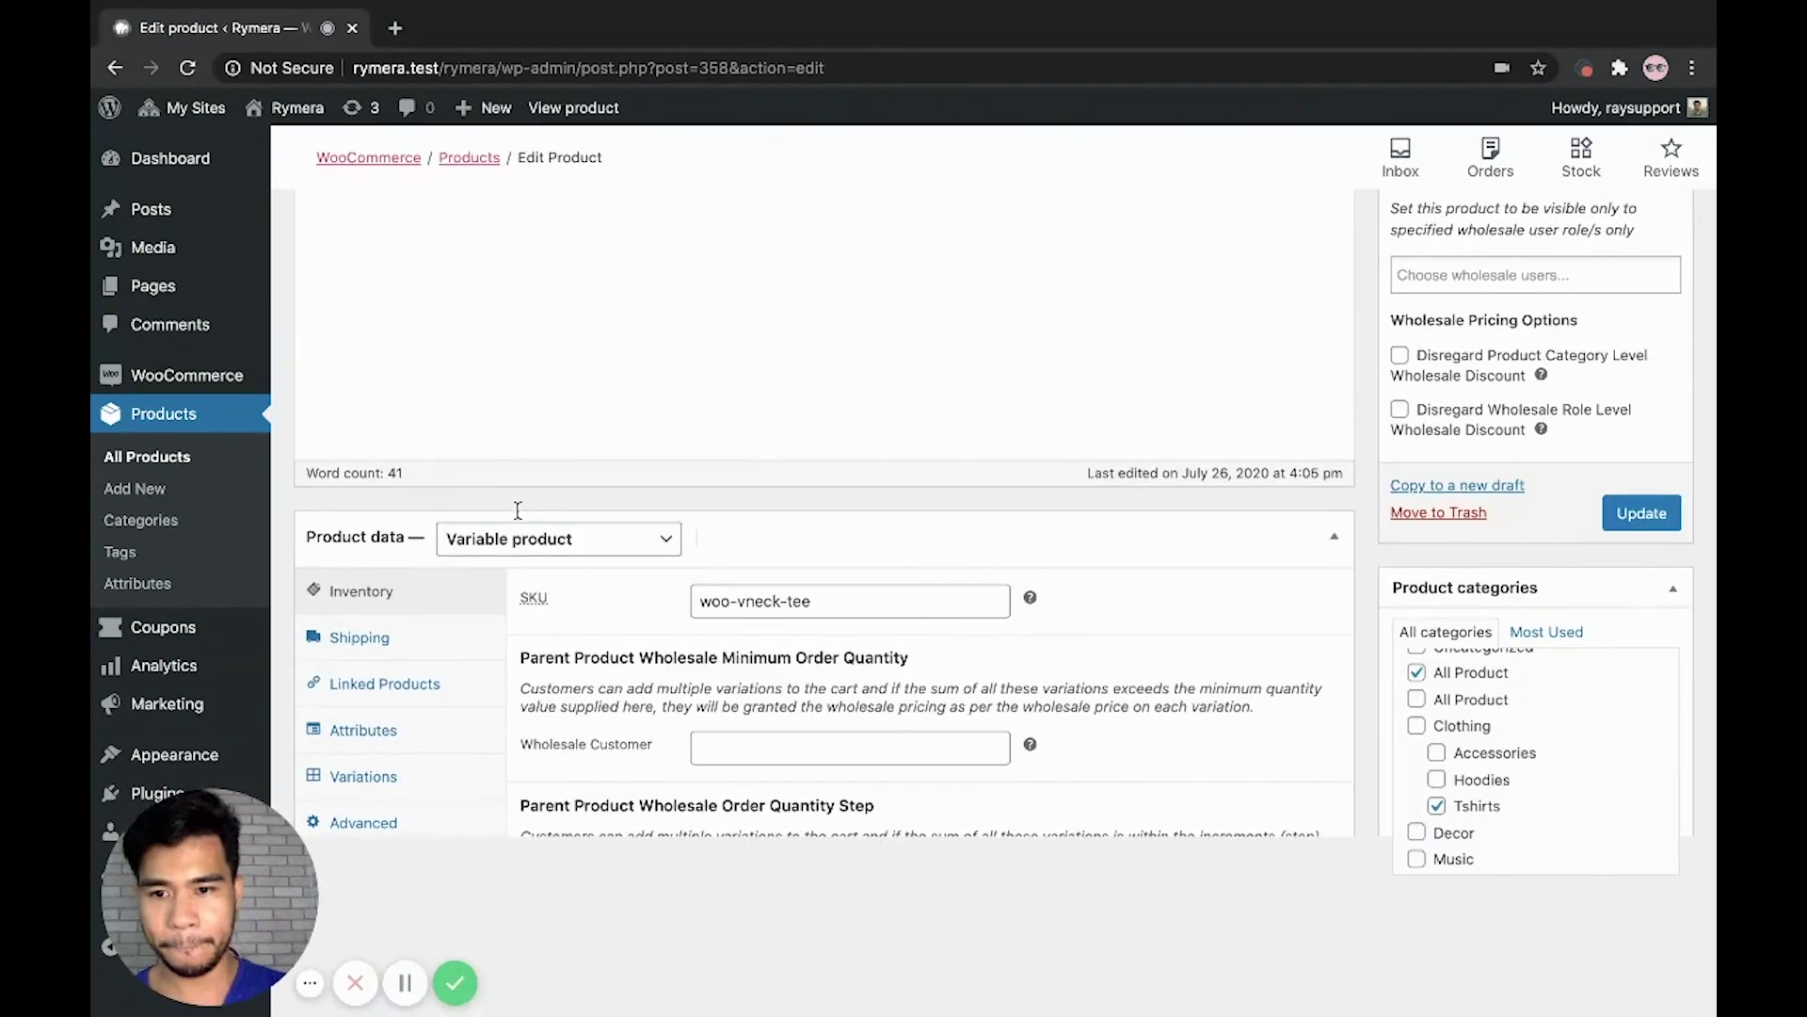
left_click(461, 500)
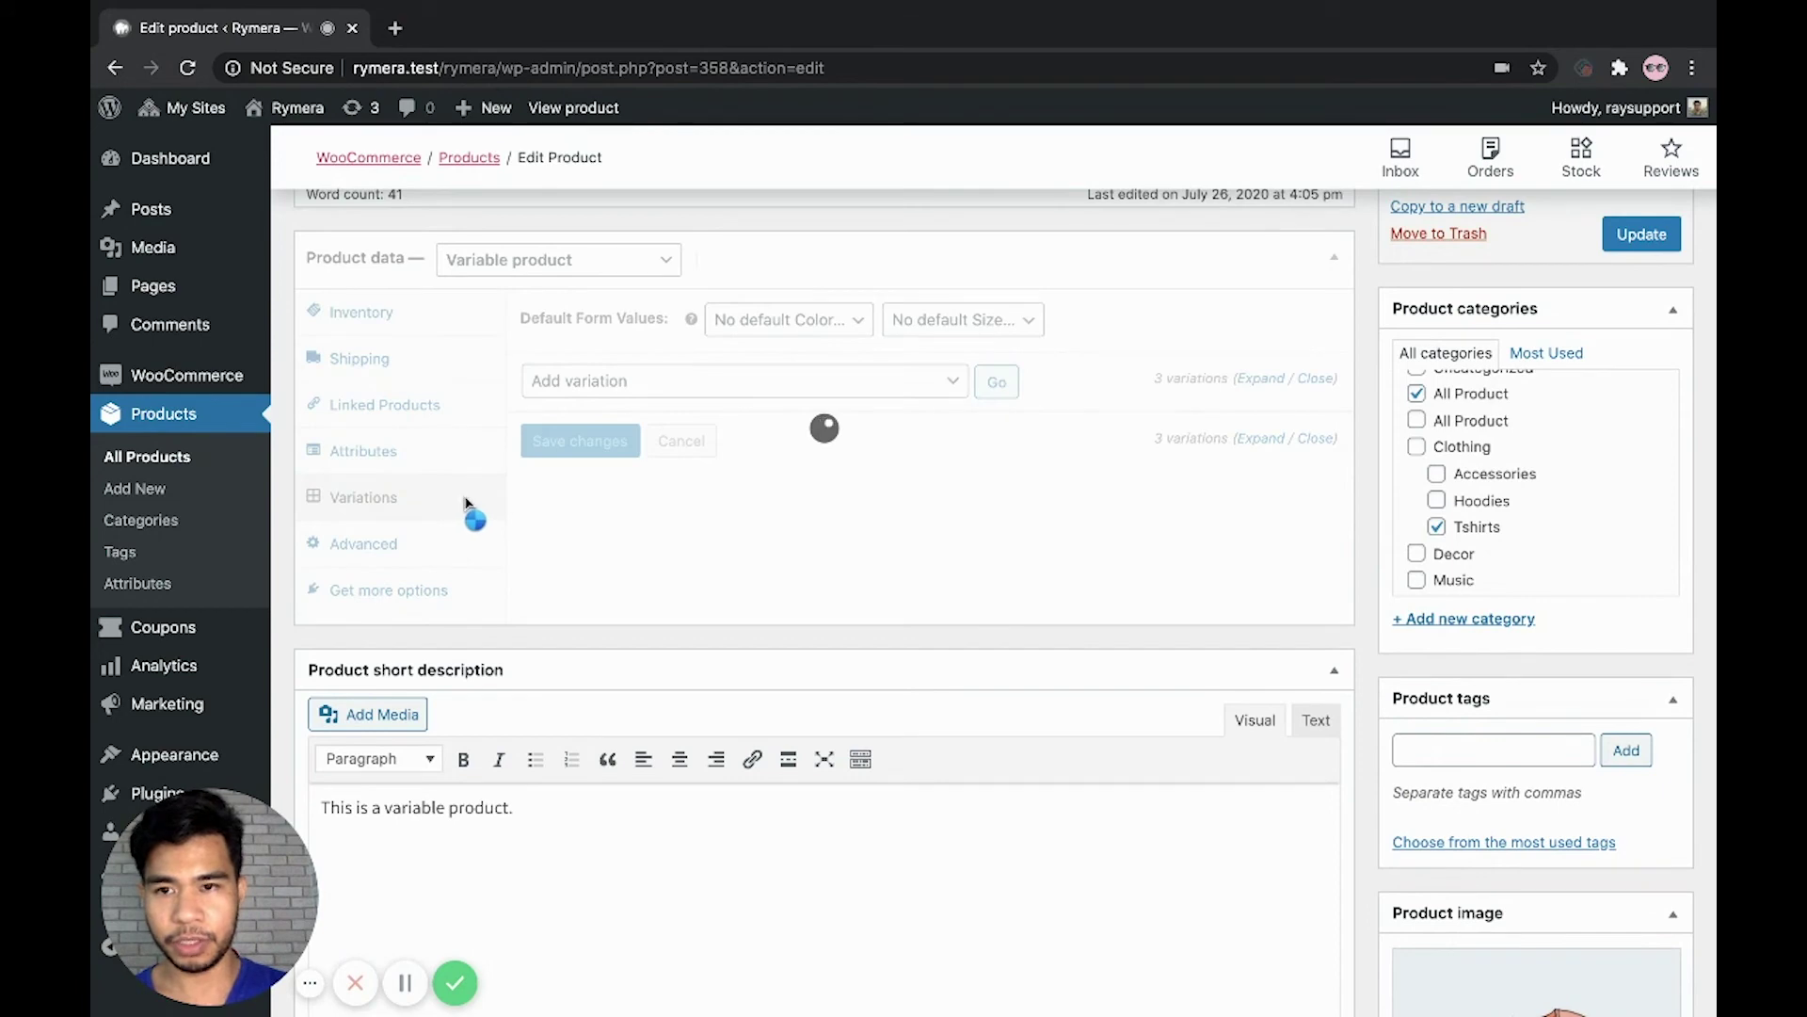
left_click(956, 442)
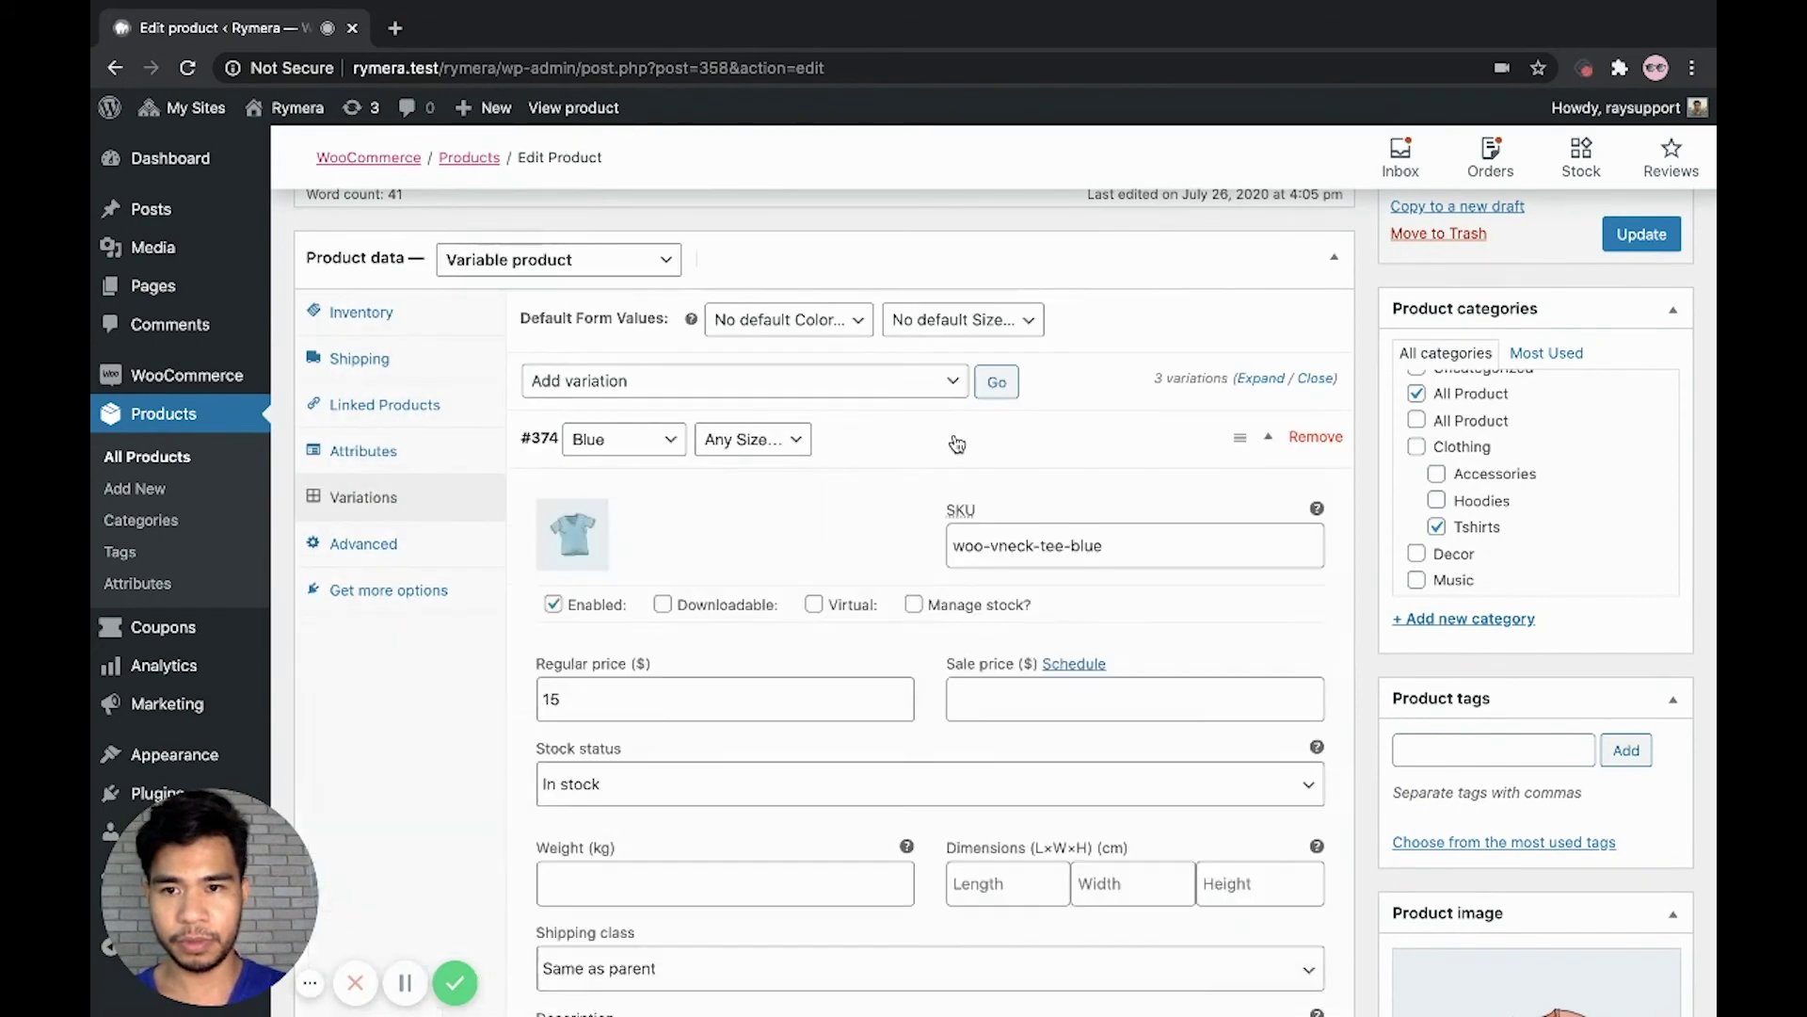
scroll(958, 445, "down", 10)
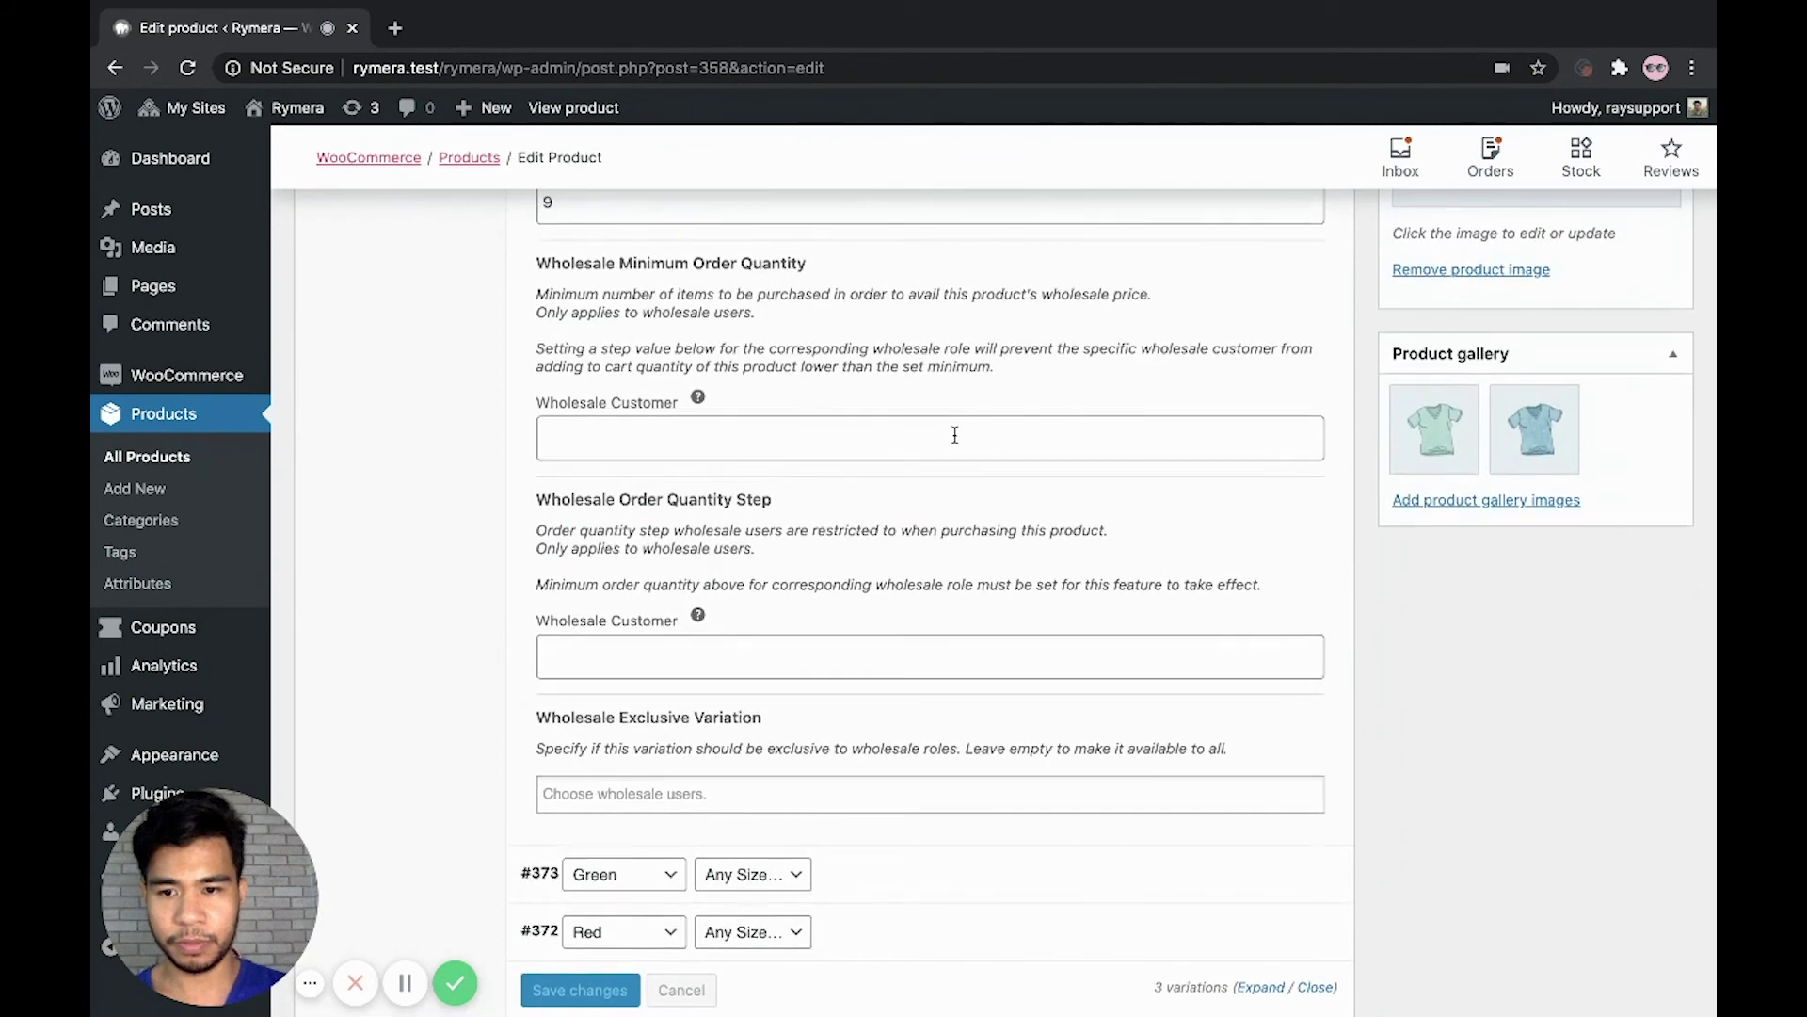
left_click(904, 876)
scroll(903, 878, "down", 7)
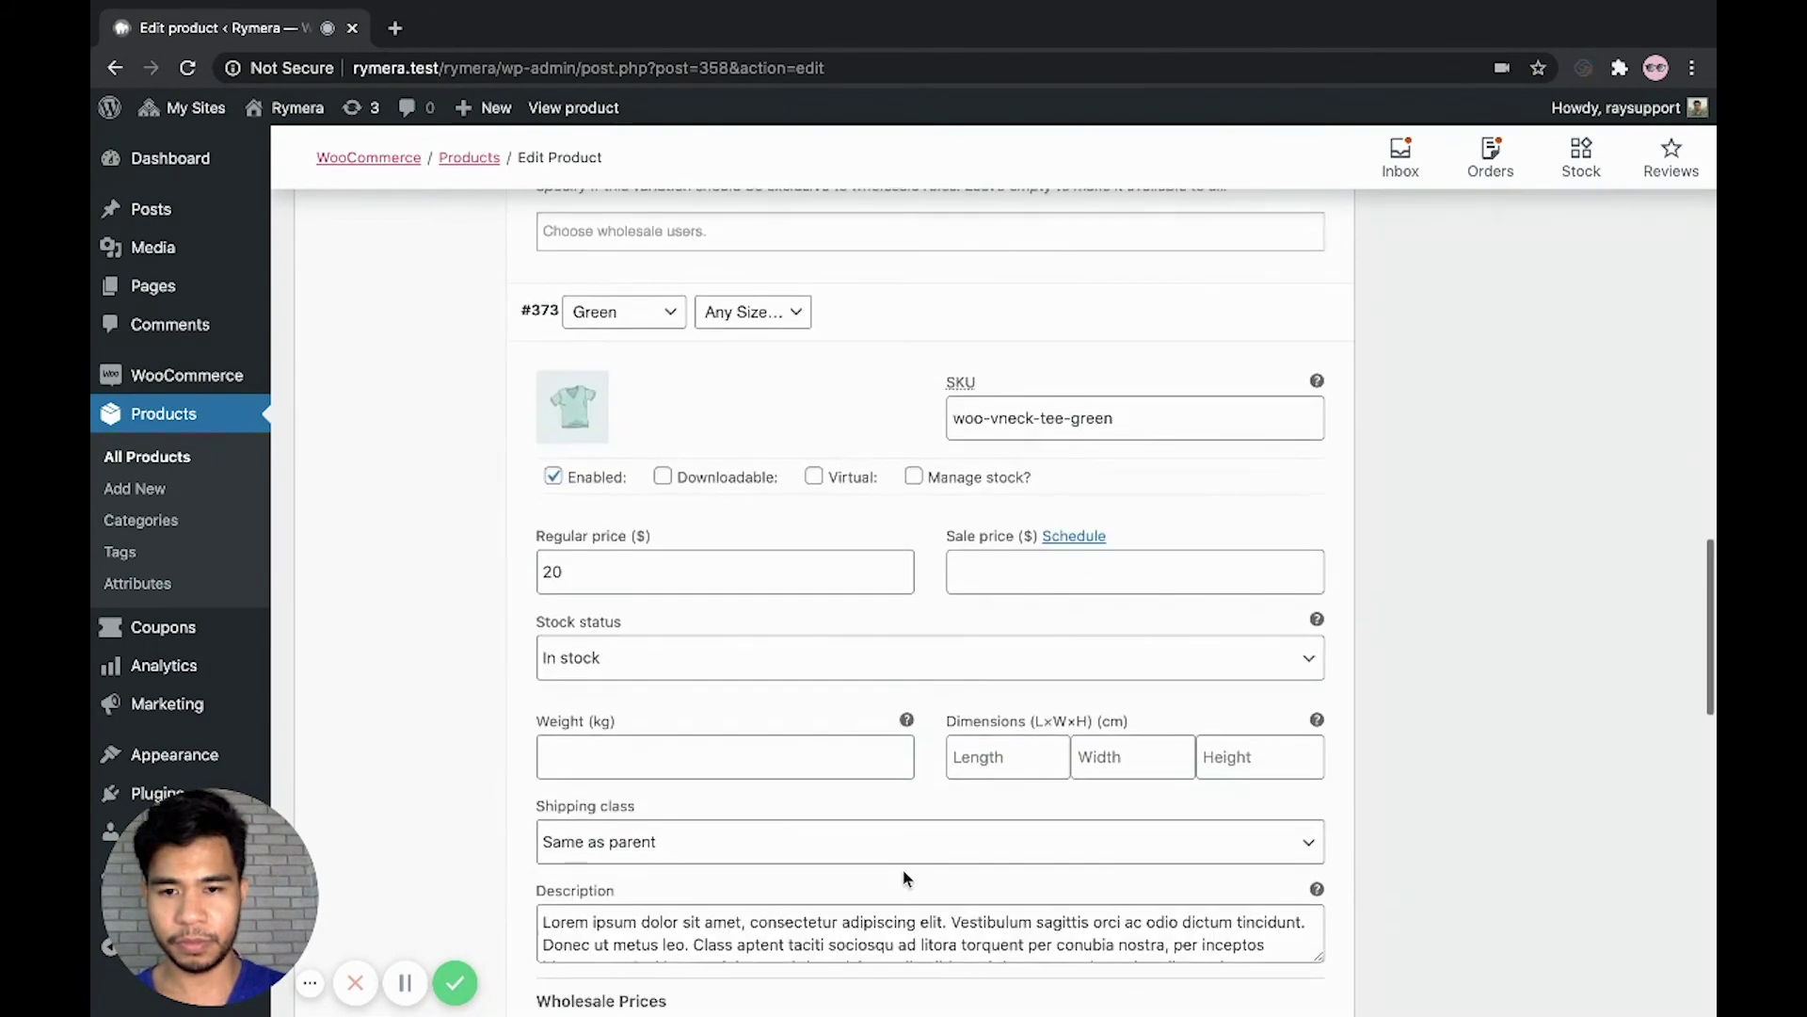
scroll(904, 877, "down", 10)
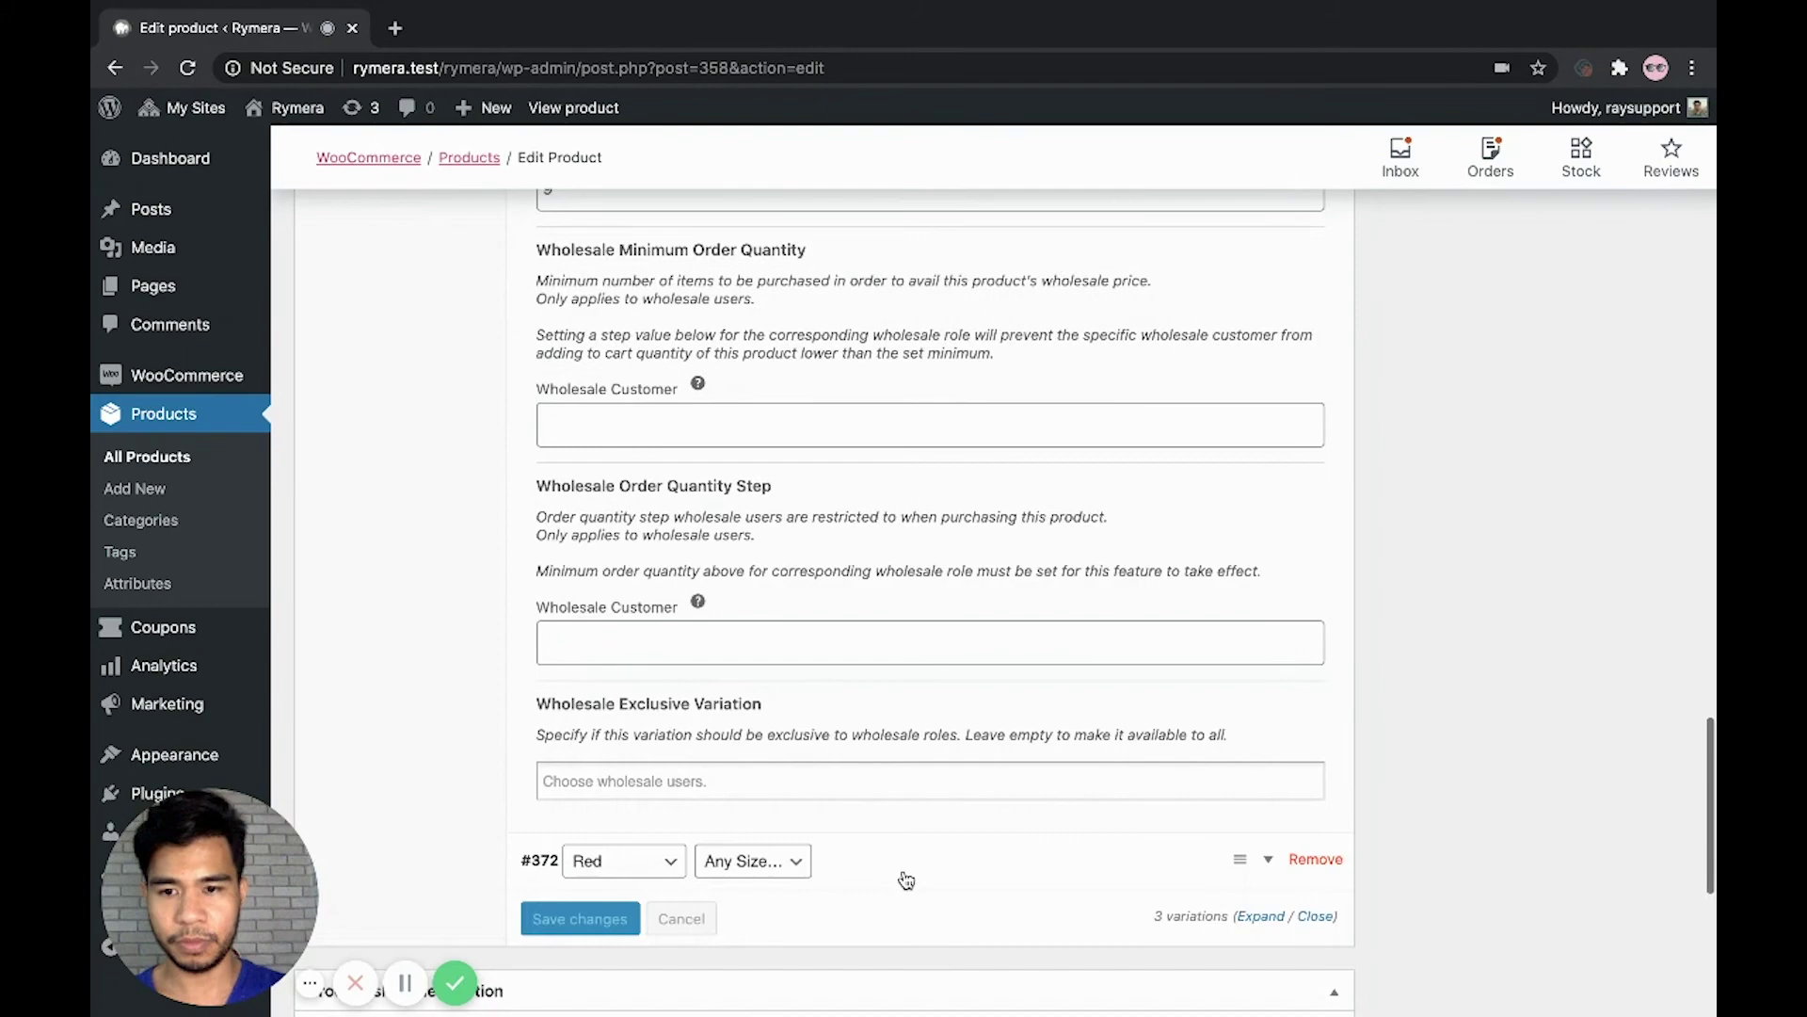
left_click(901, 864)
scroll(902, 863, "down", 13)
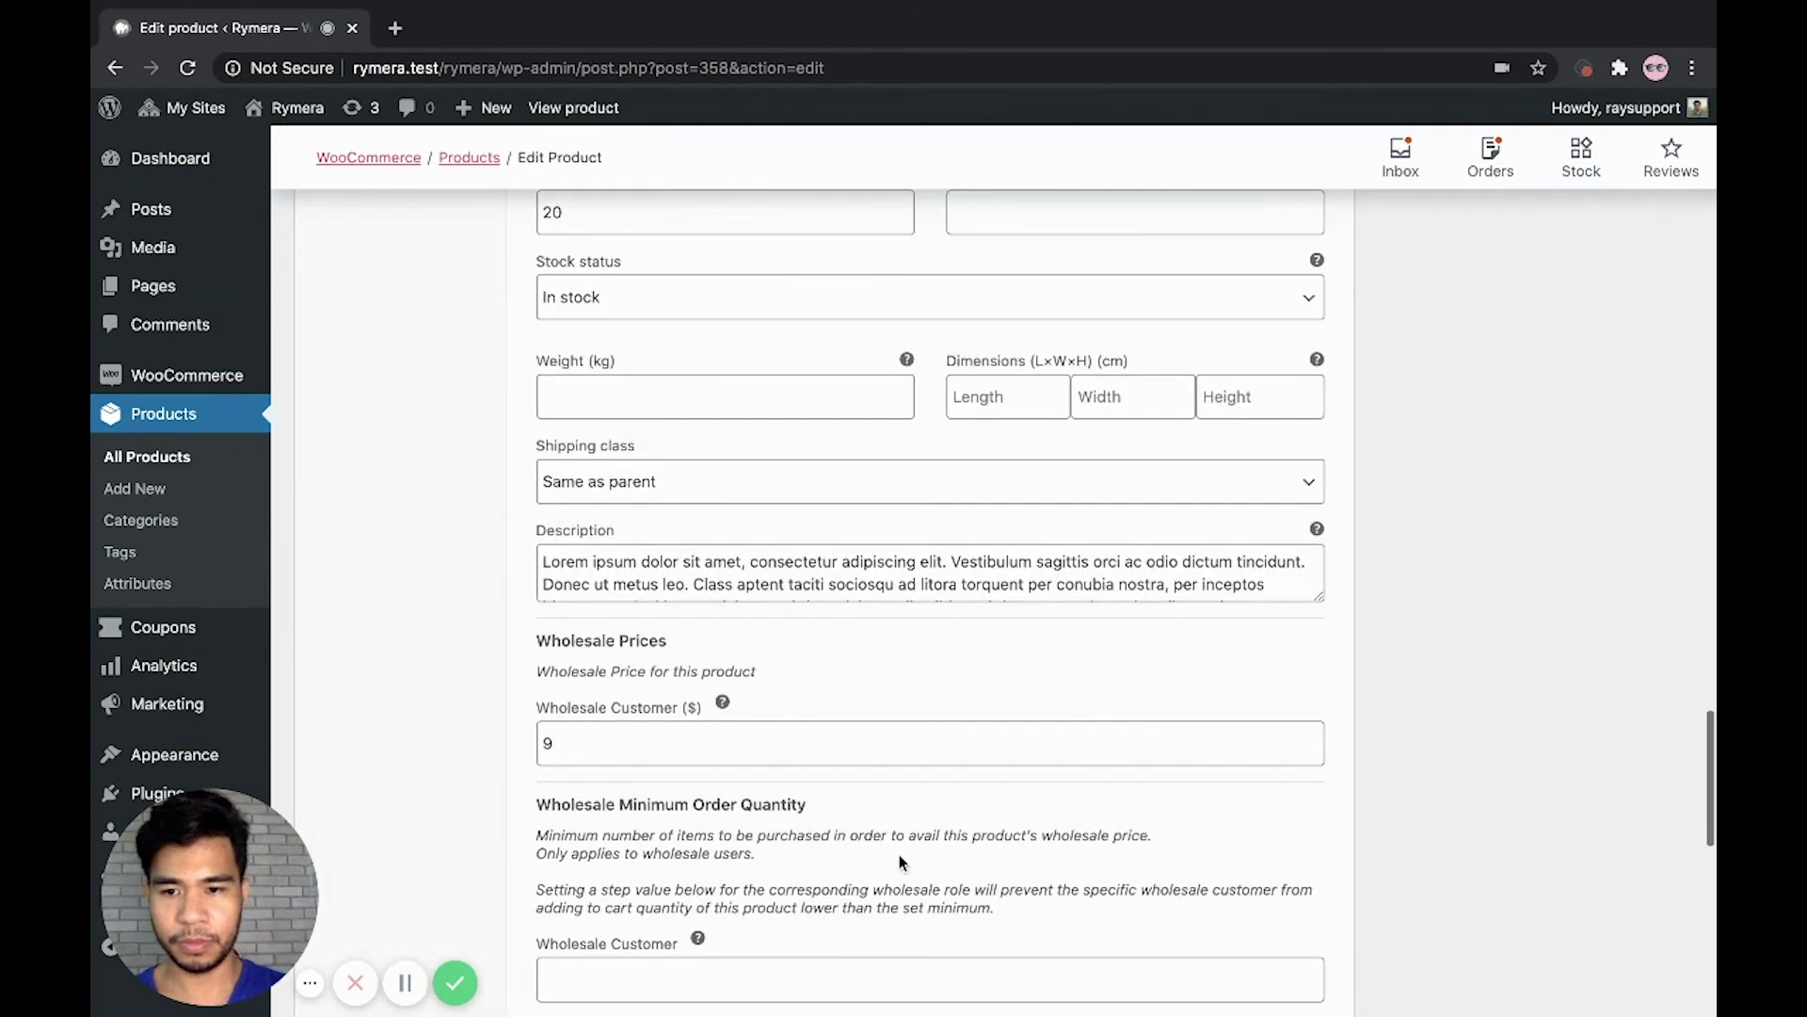
scroll(900, 858, "down", 15)
scroll(900, 854, "up", 14)
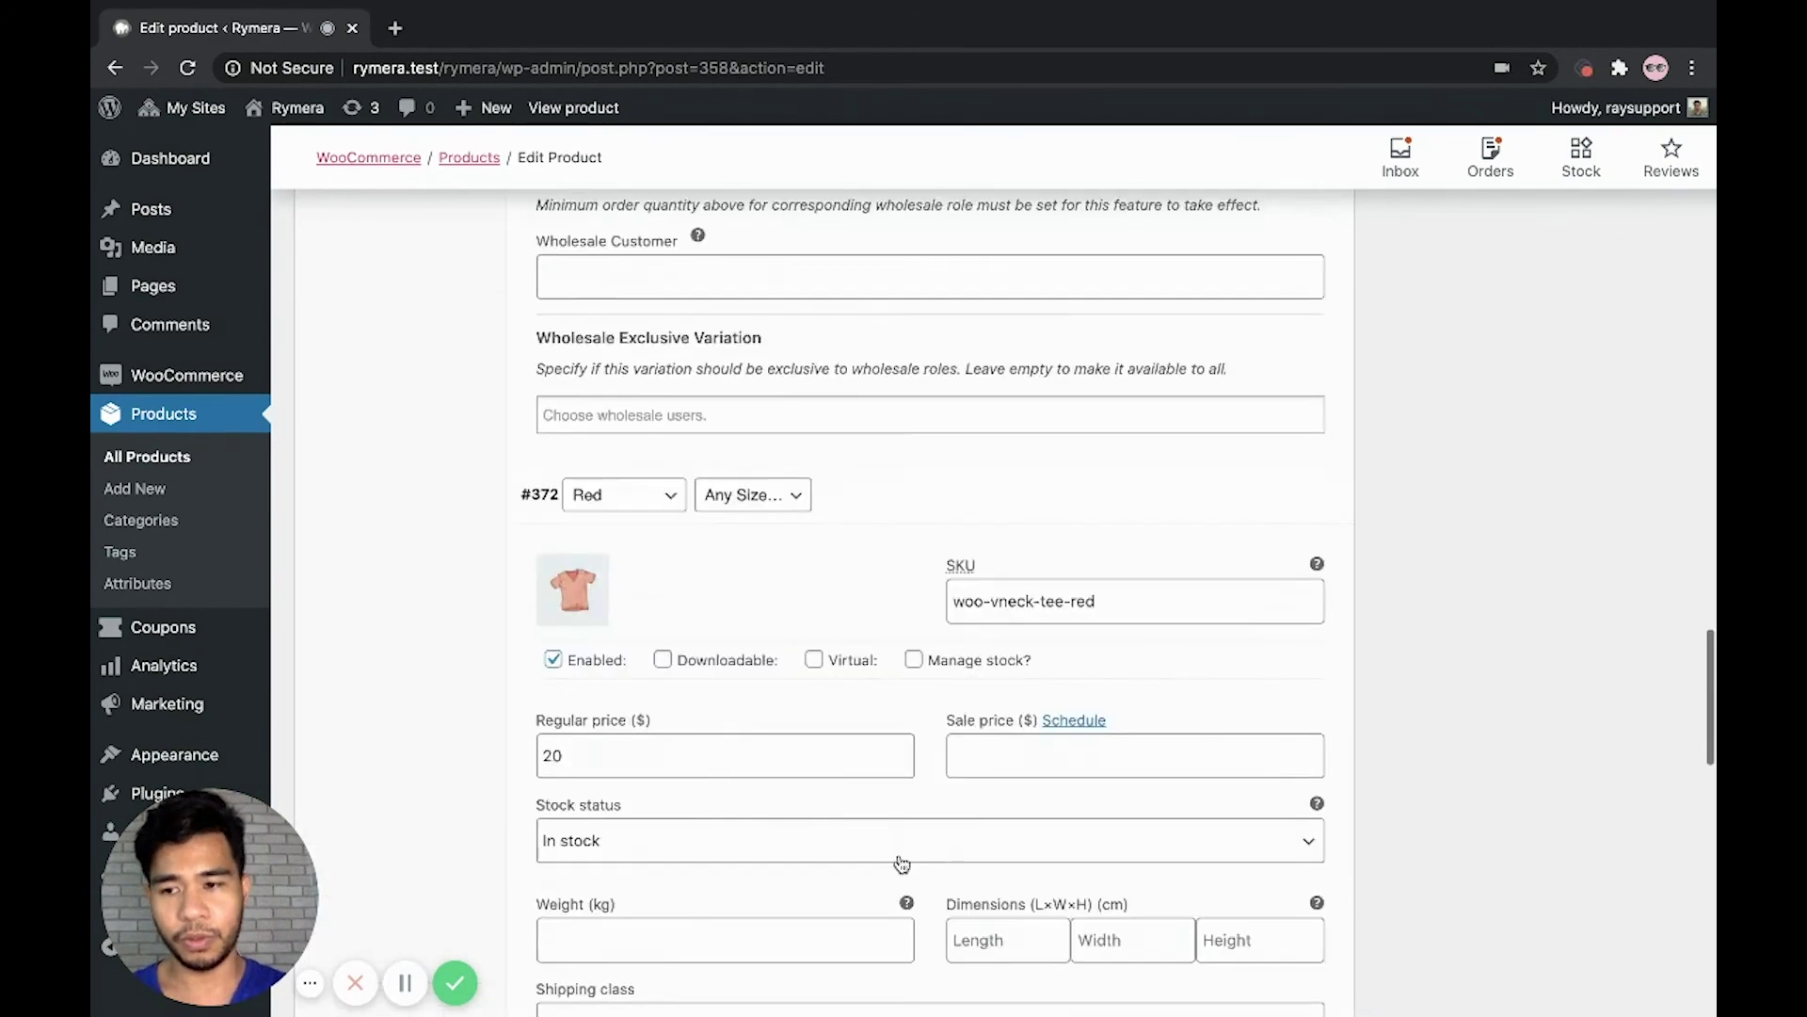
scroll(900, 855, "up", 15)
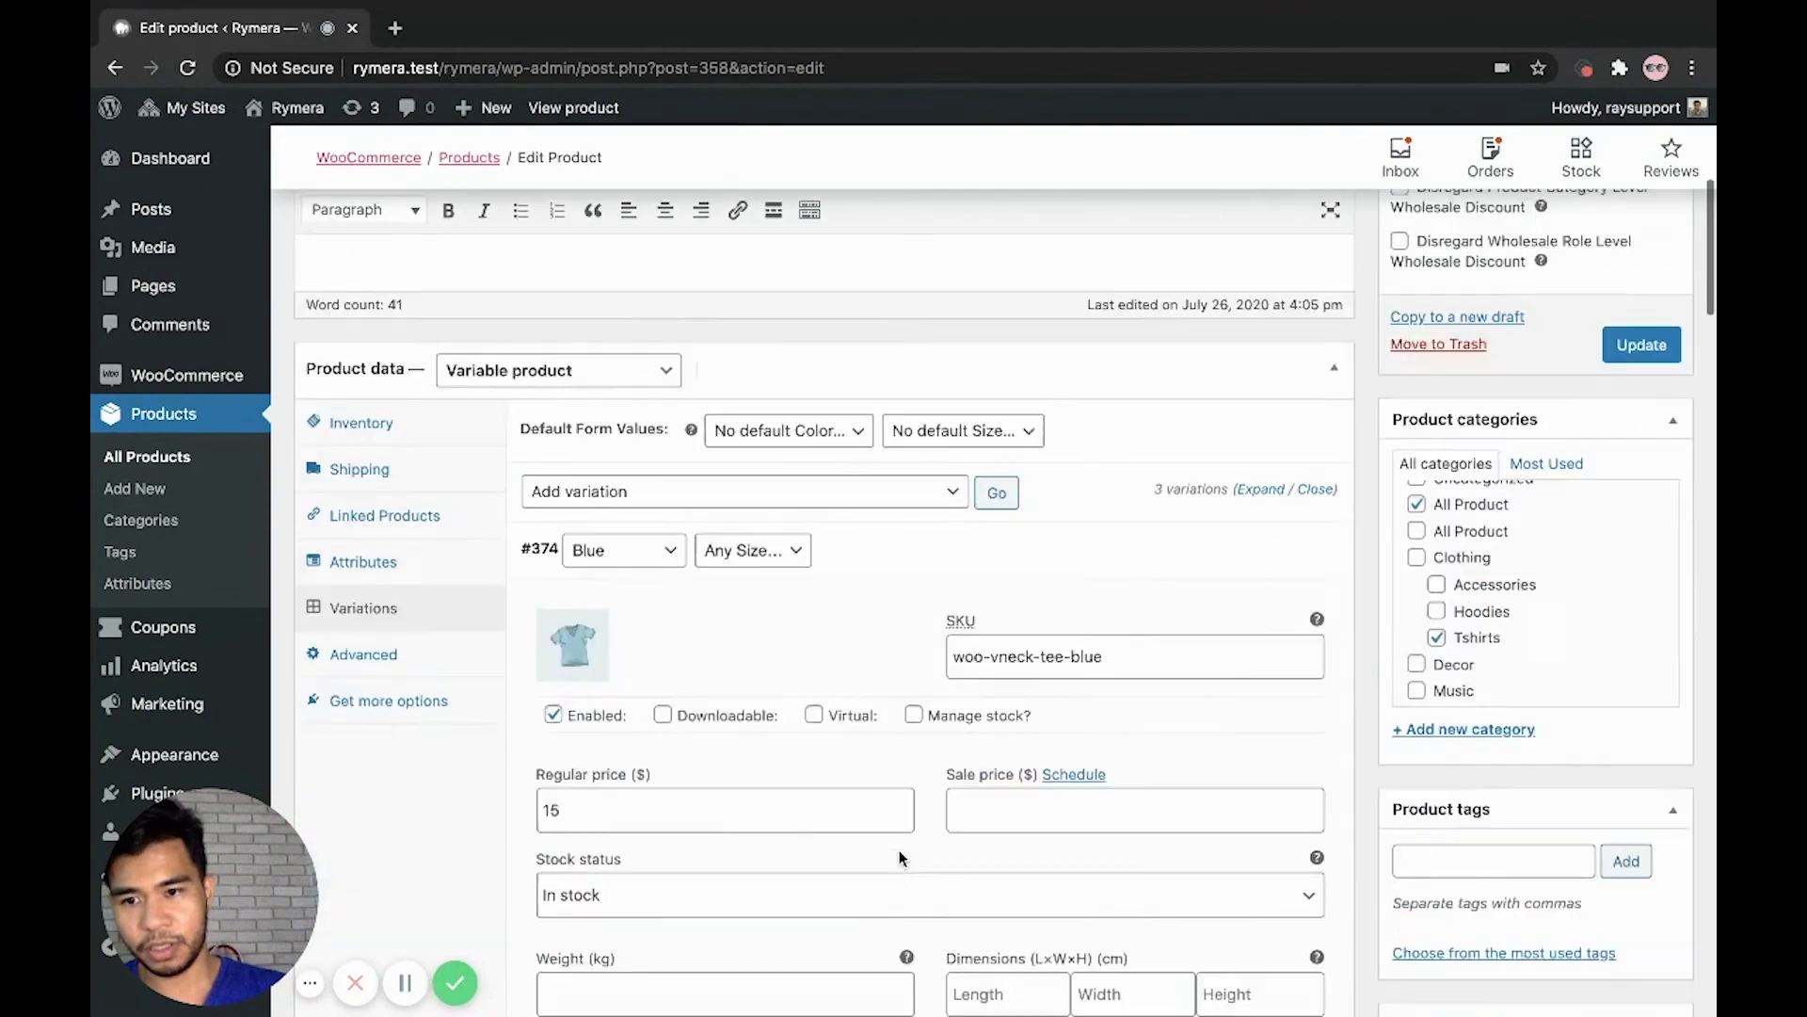
scroll(900, 853, "down", 2)
scroll(900, 850, "up", 1)
left_click(361, 261)
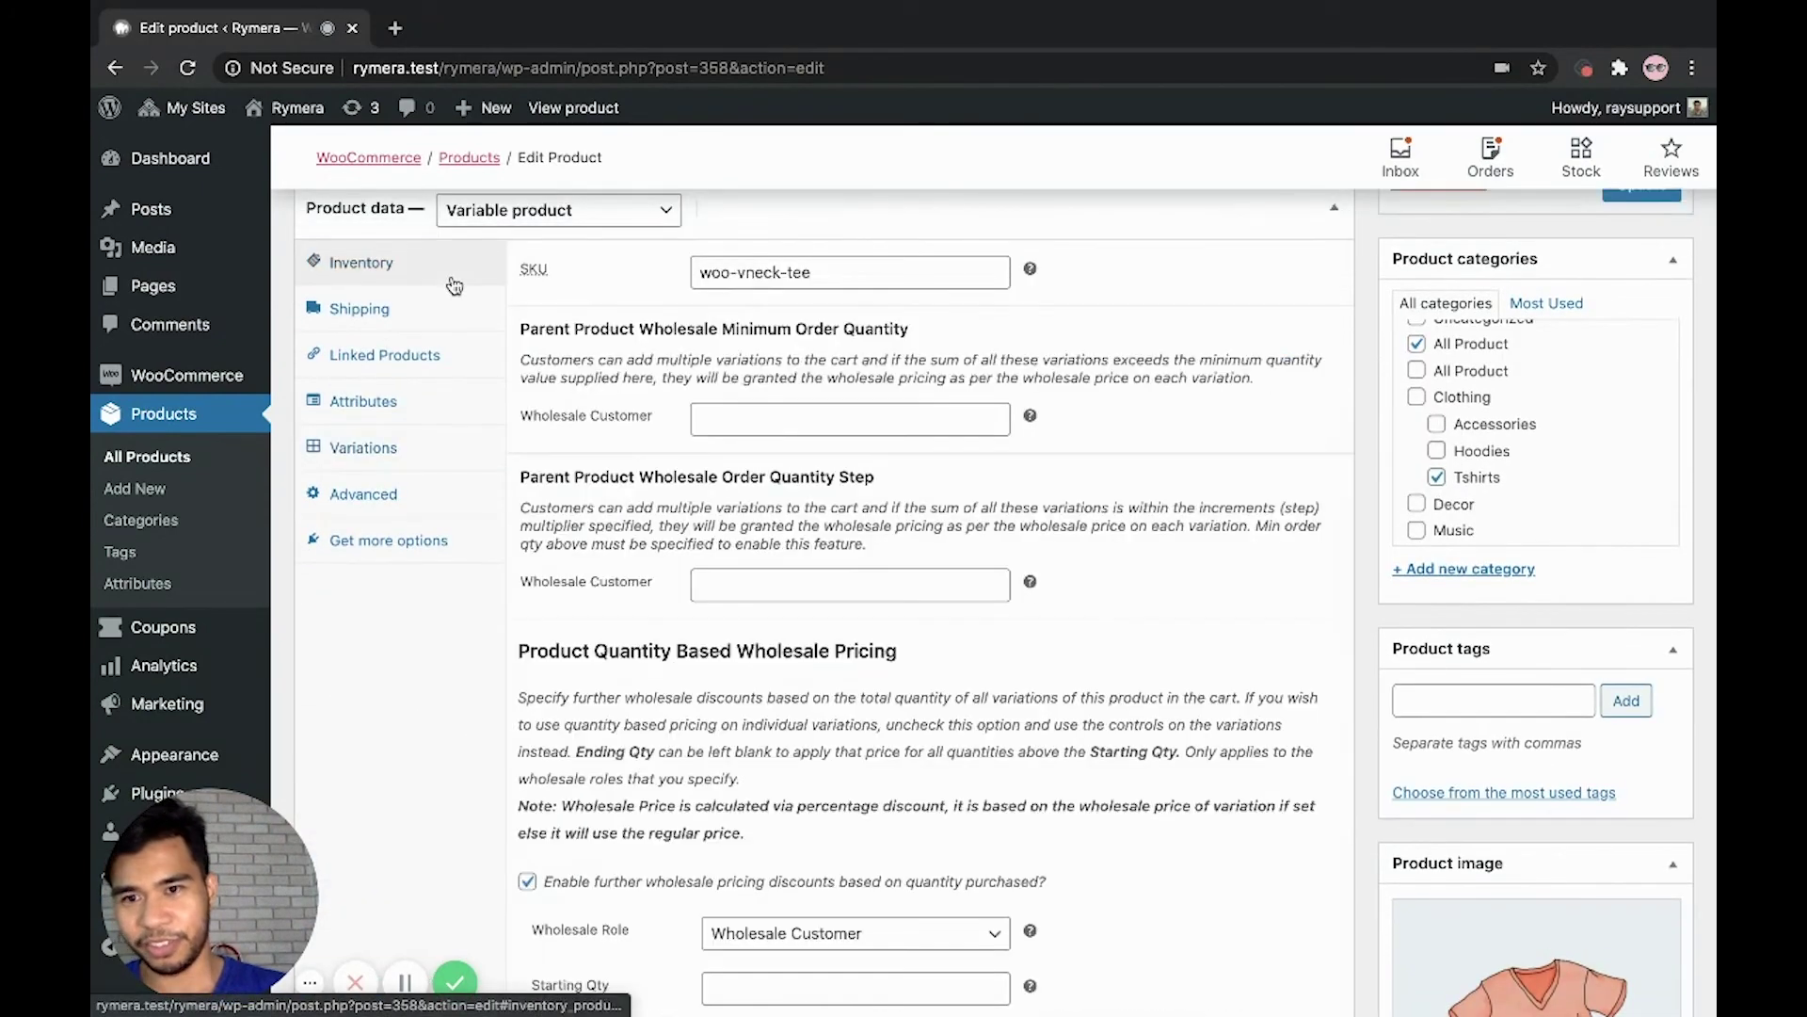
scroll(630, 649, "down", 10)
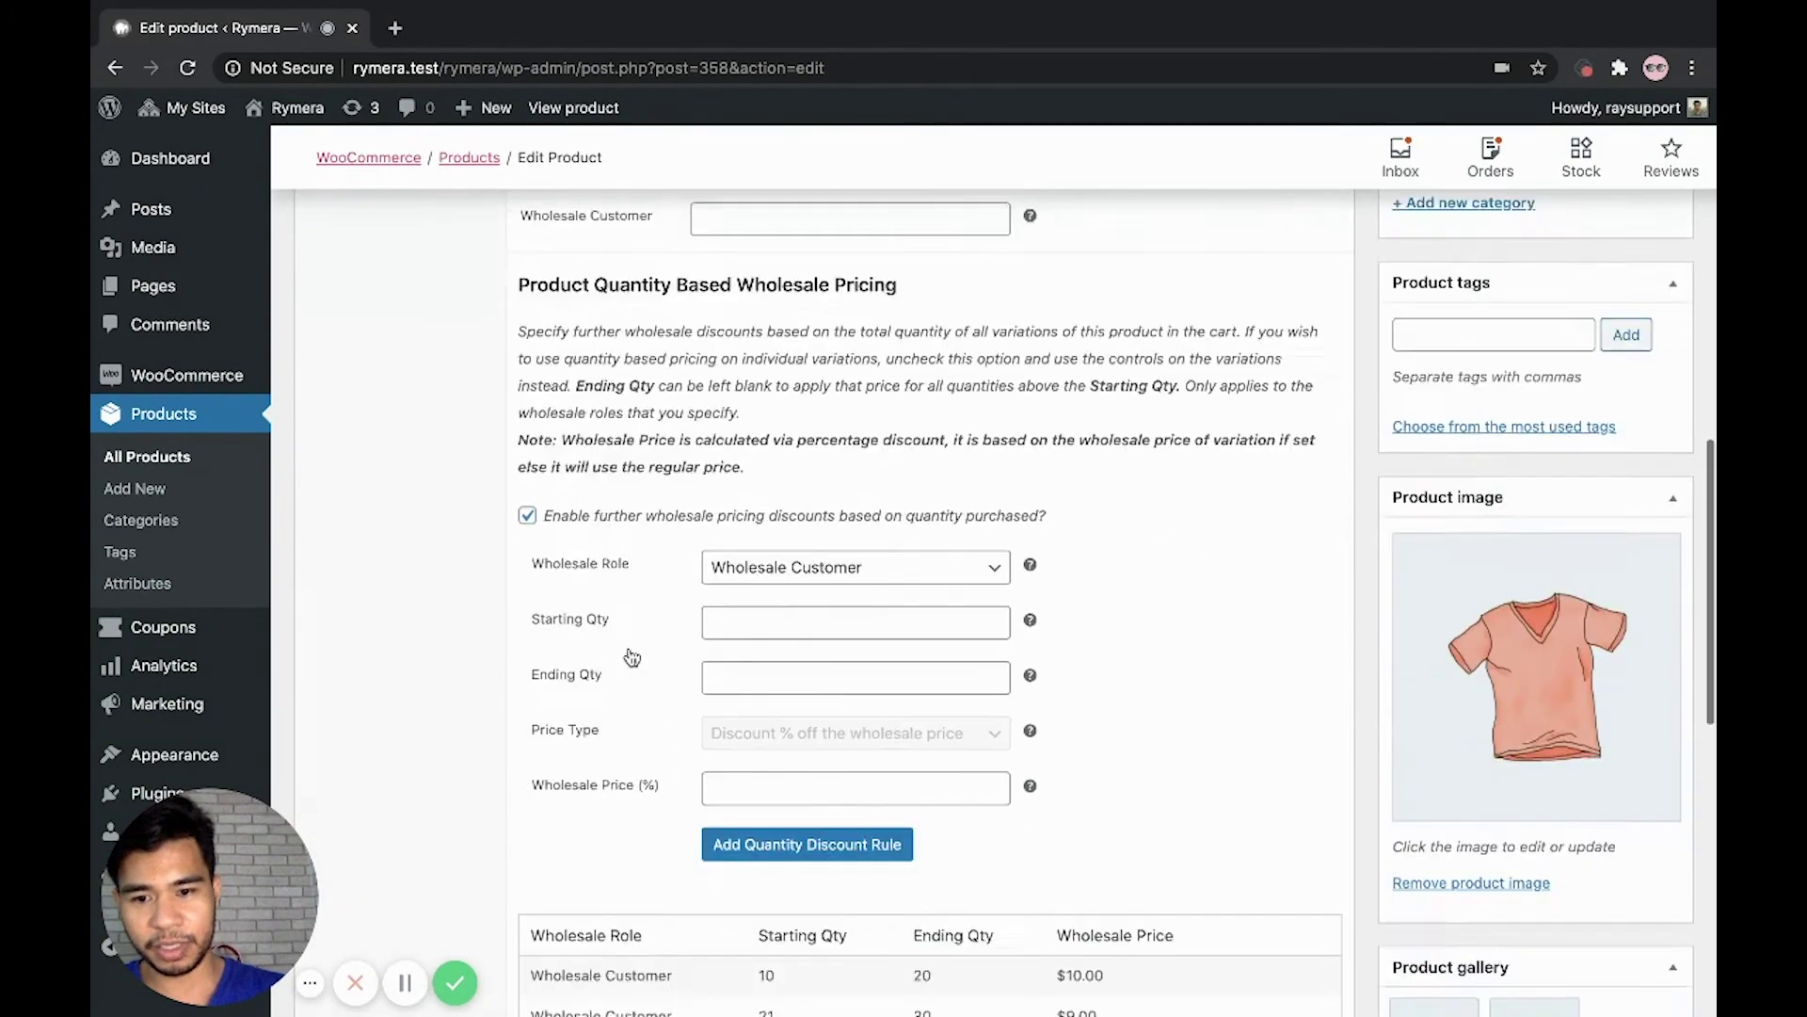
scroll(628, 656, "down", 6)
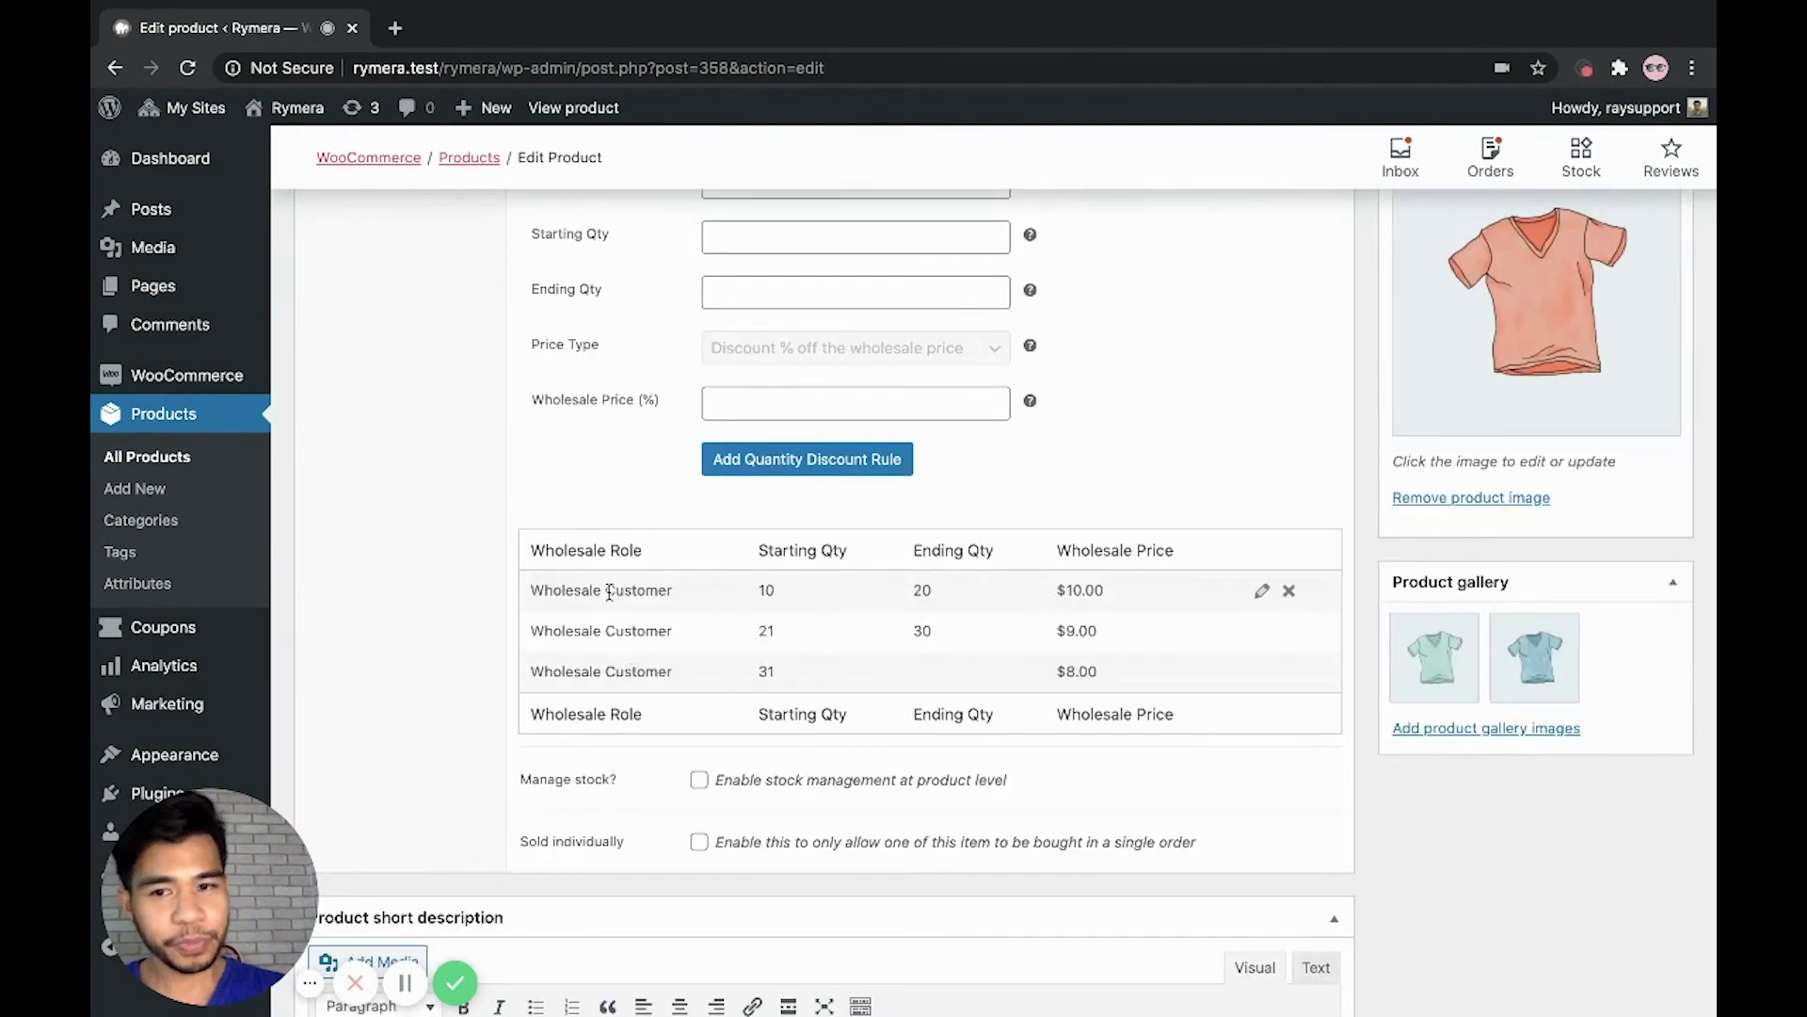
scroll(555, 588, "up", 11)
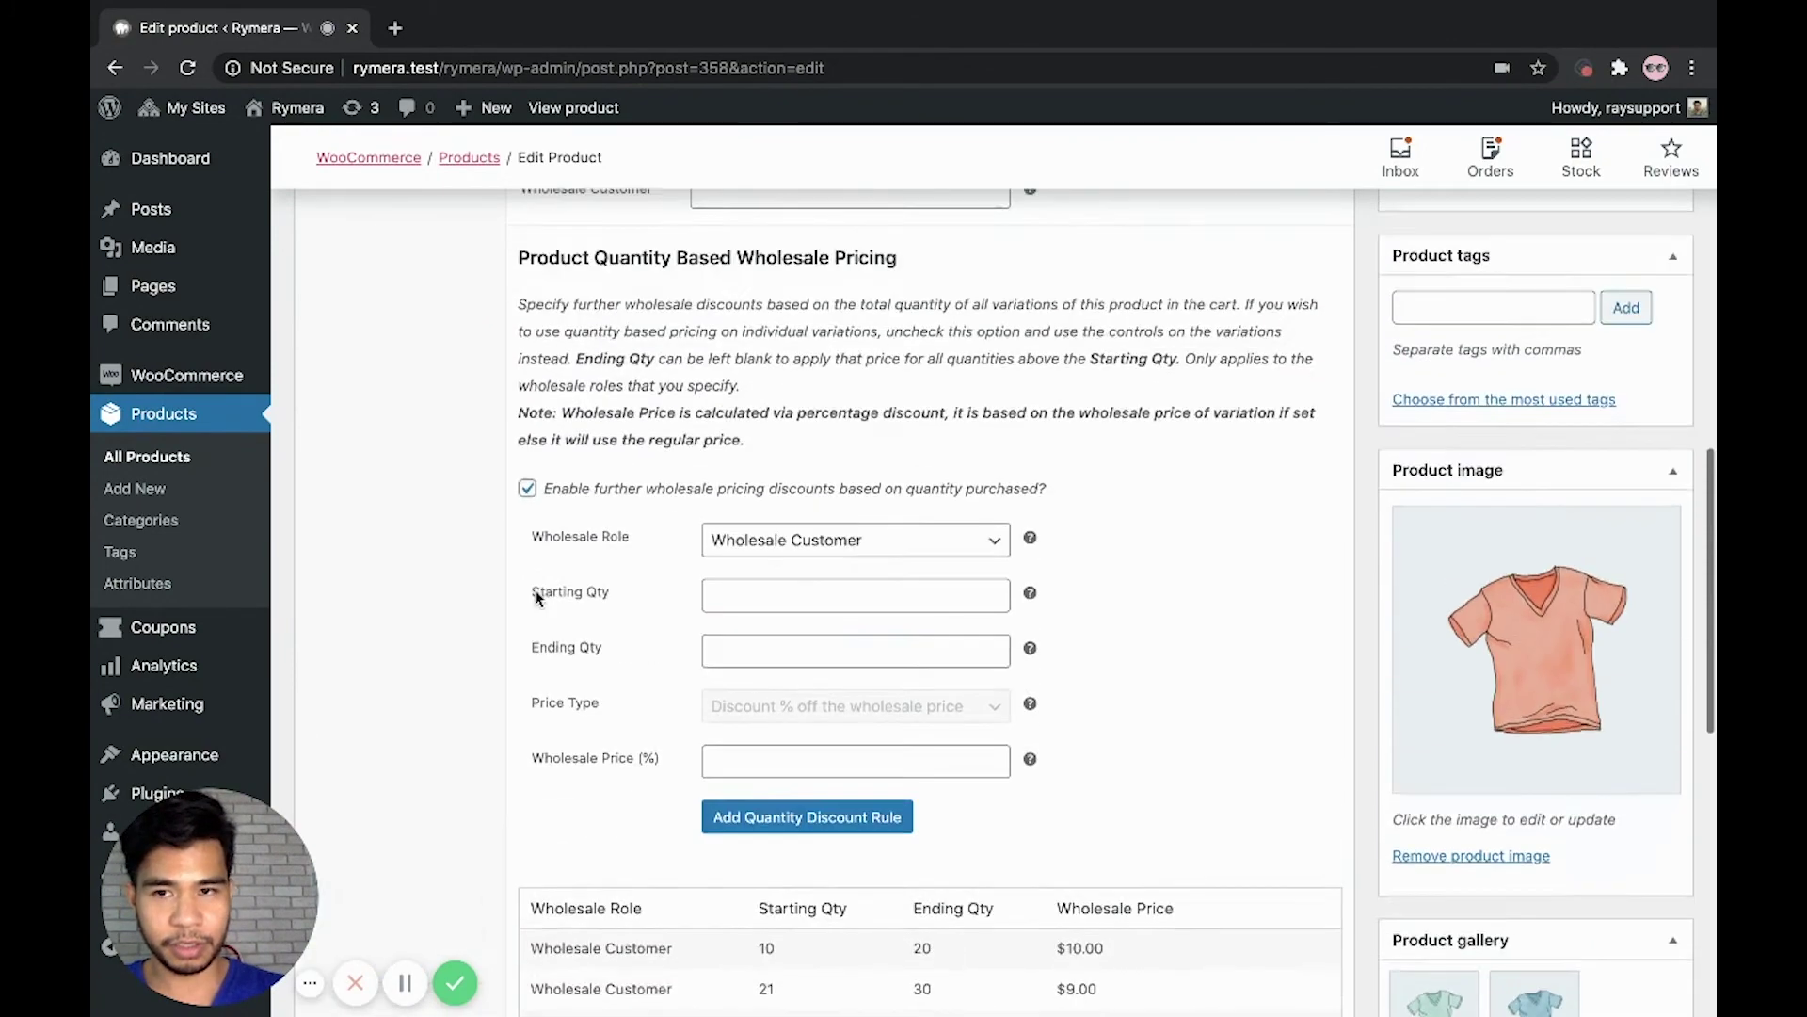
scroll(542, 612, "down", 10)
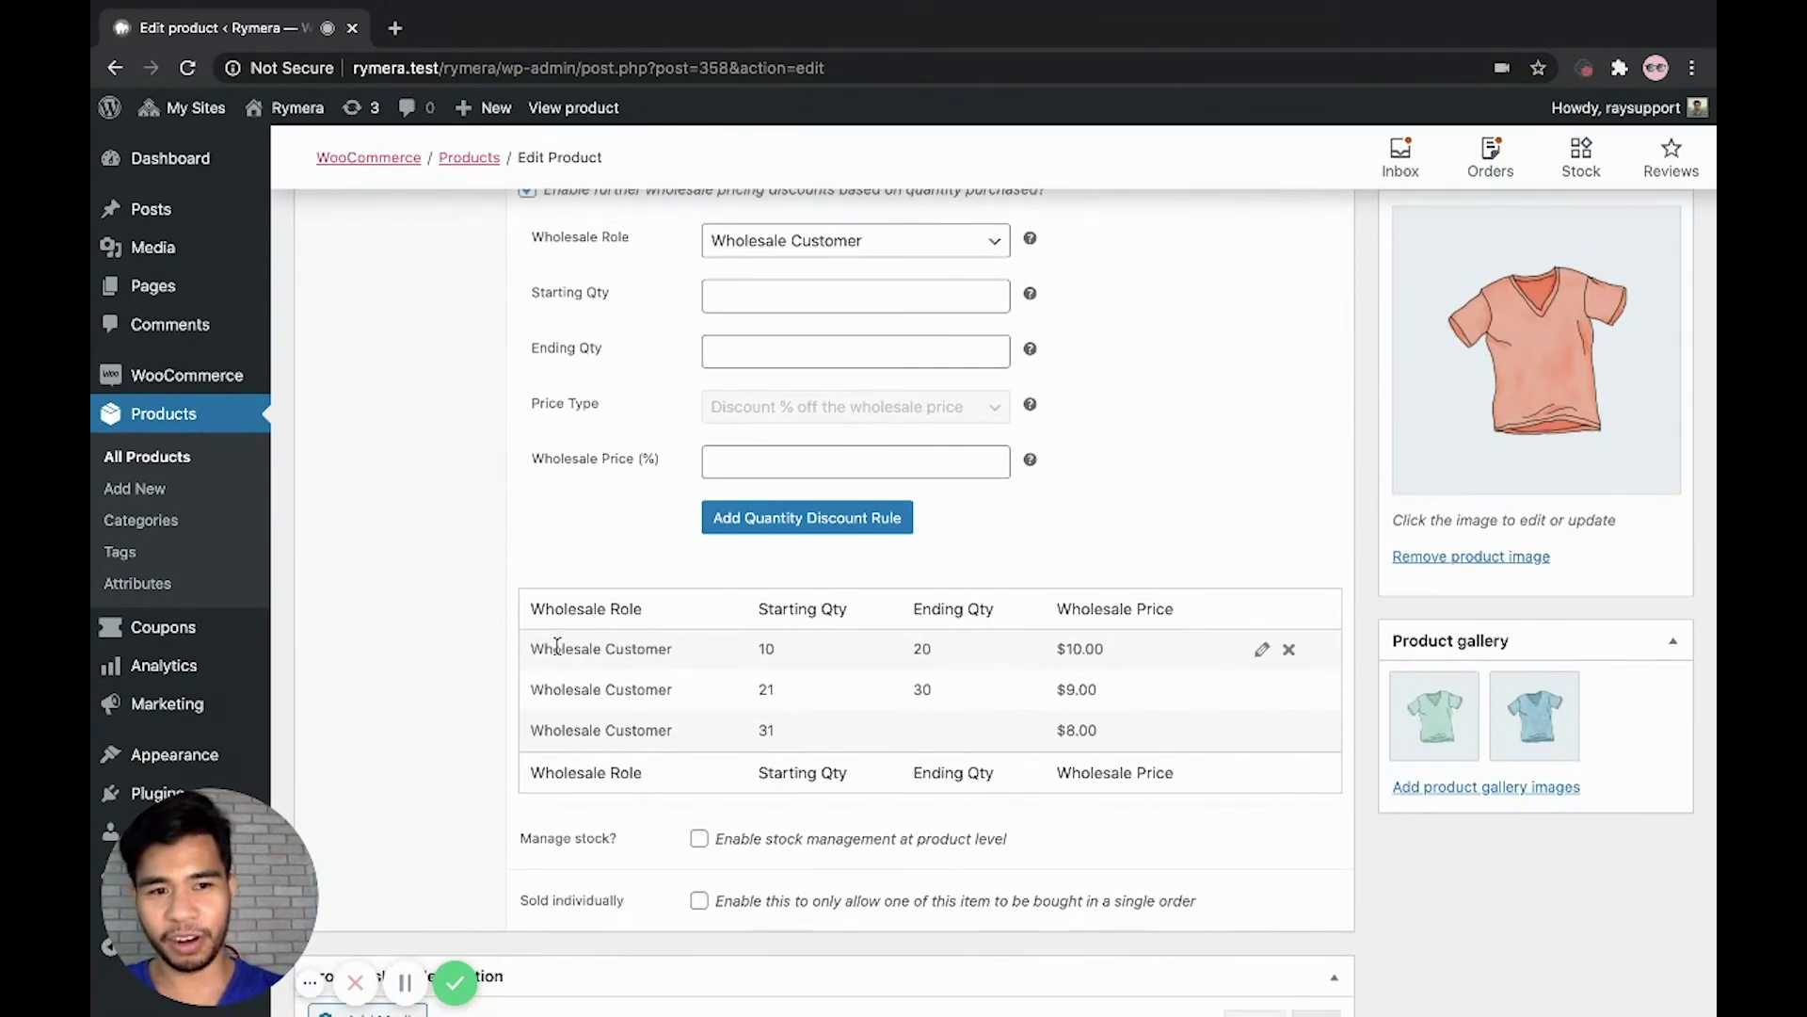
scroll(719, 665, "up", 2)
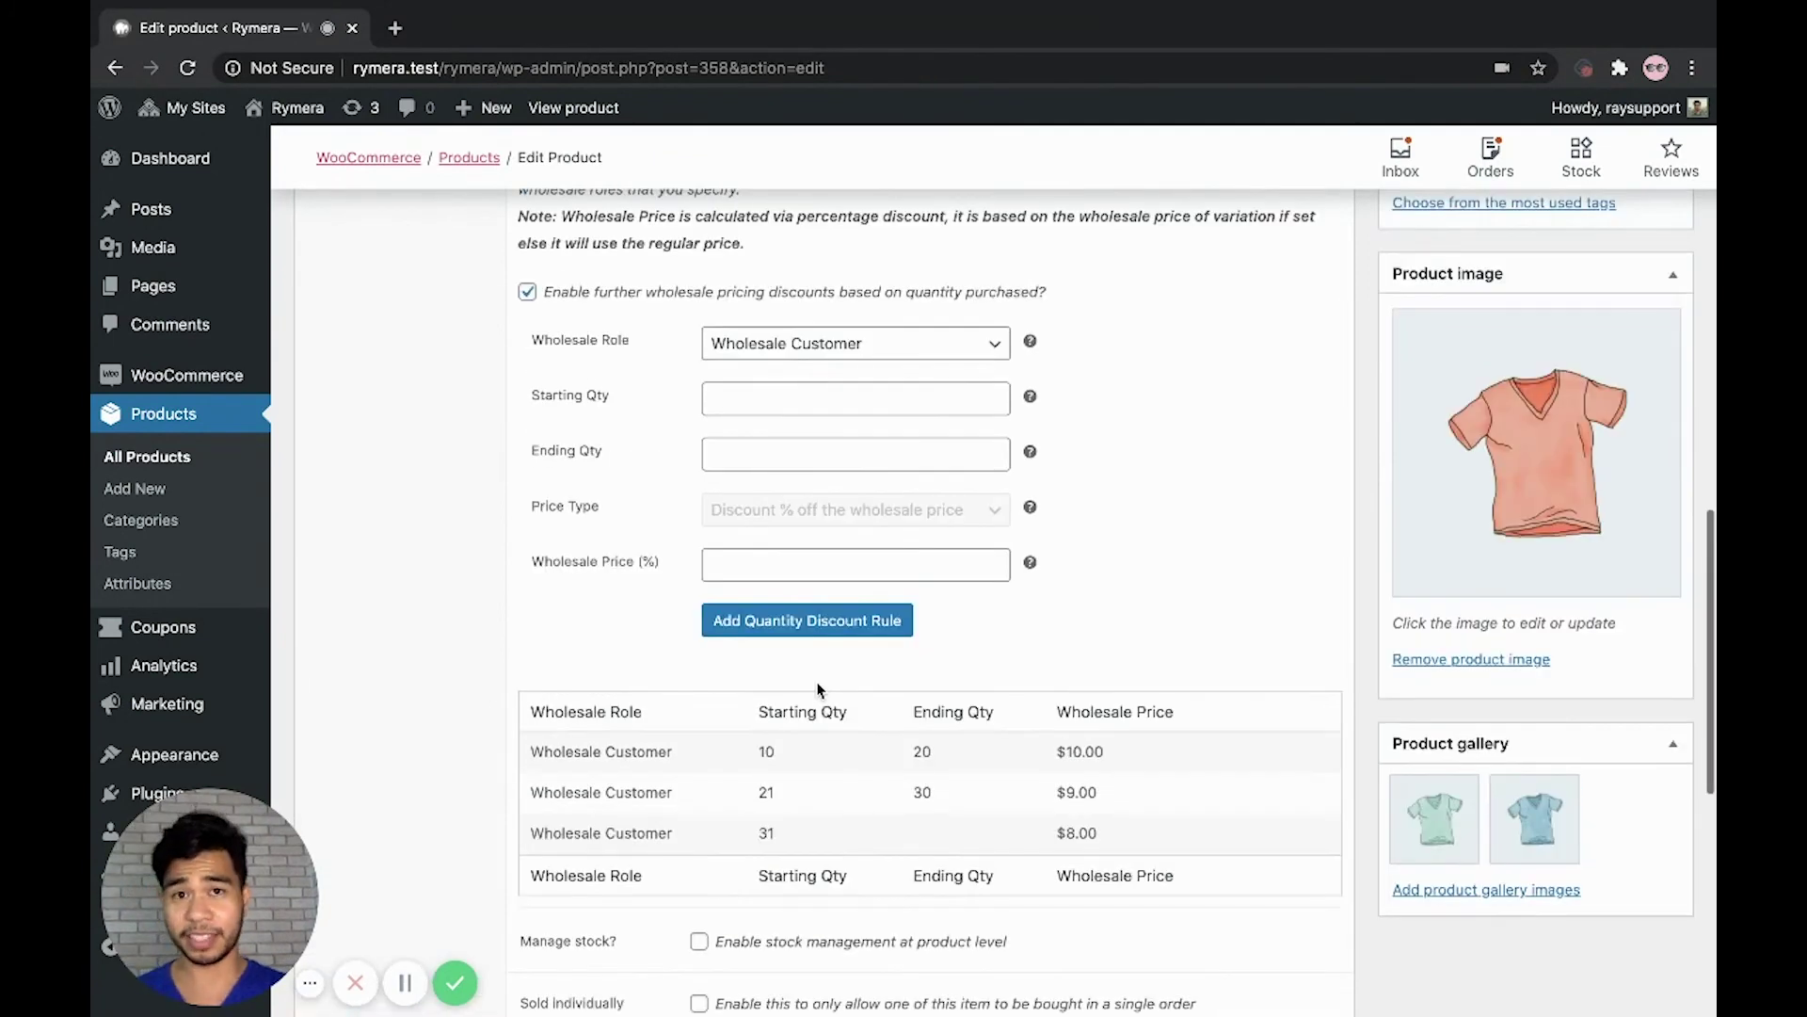